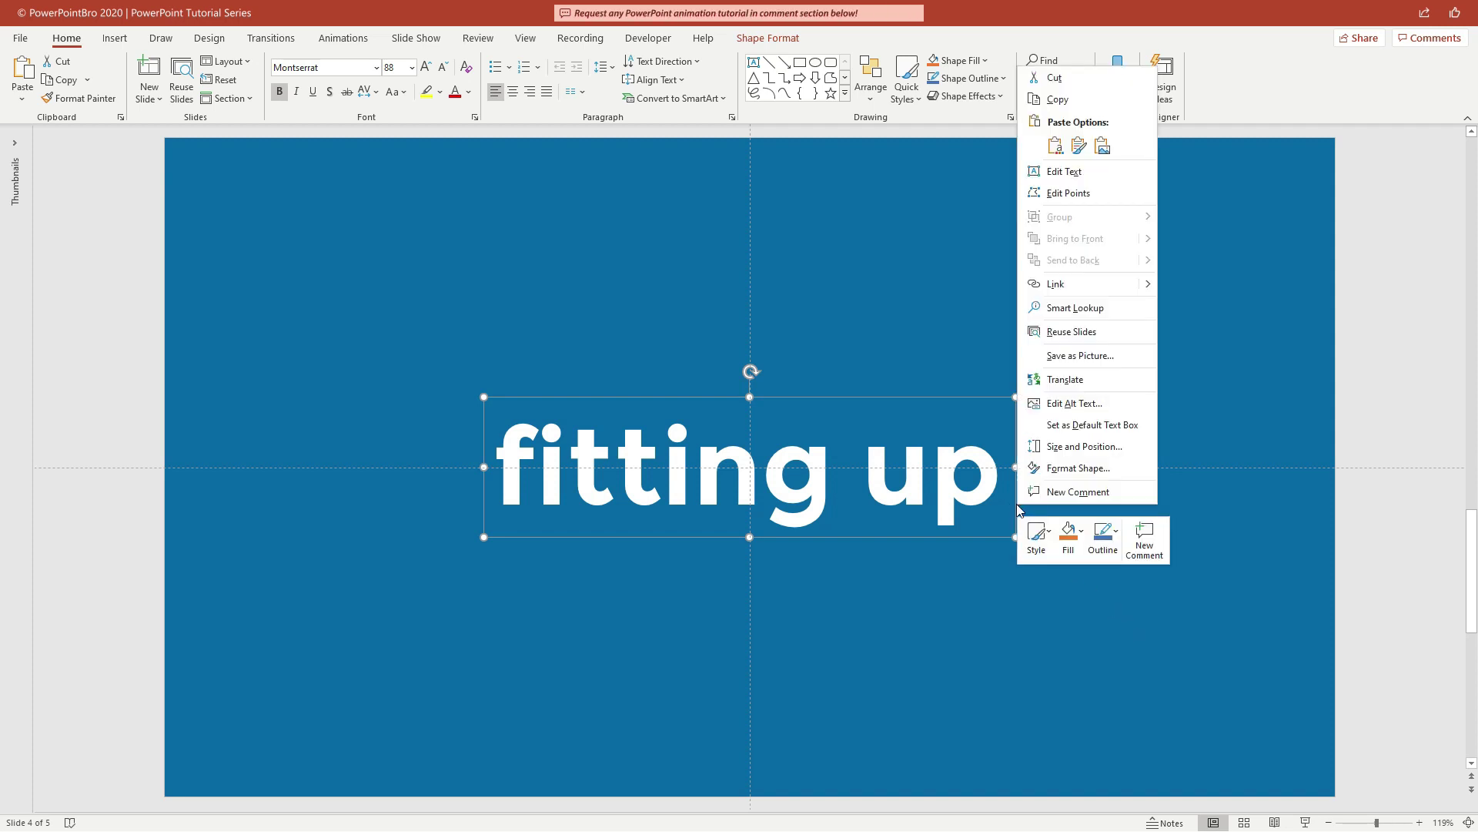
Give the 'fitting up' text a gradient fill with white gradient stops.
click(1056, 469)
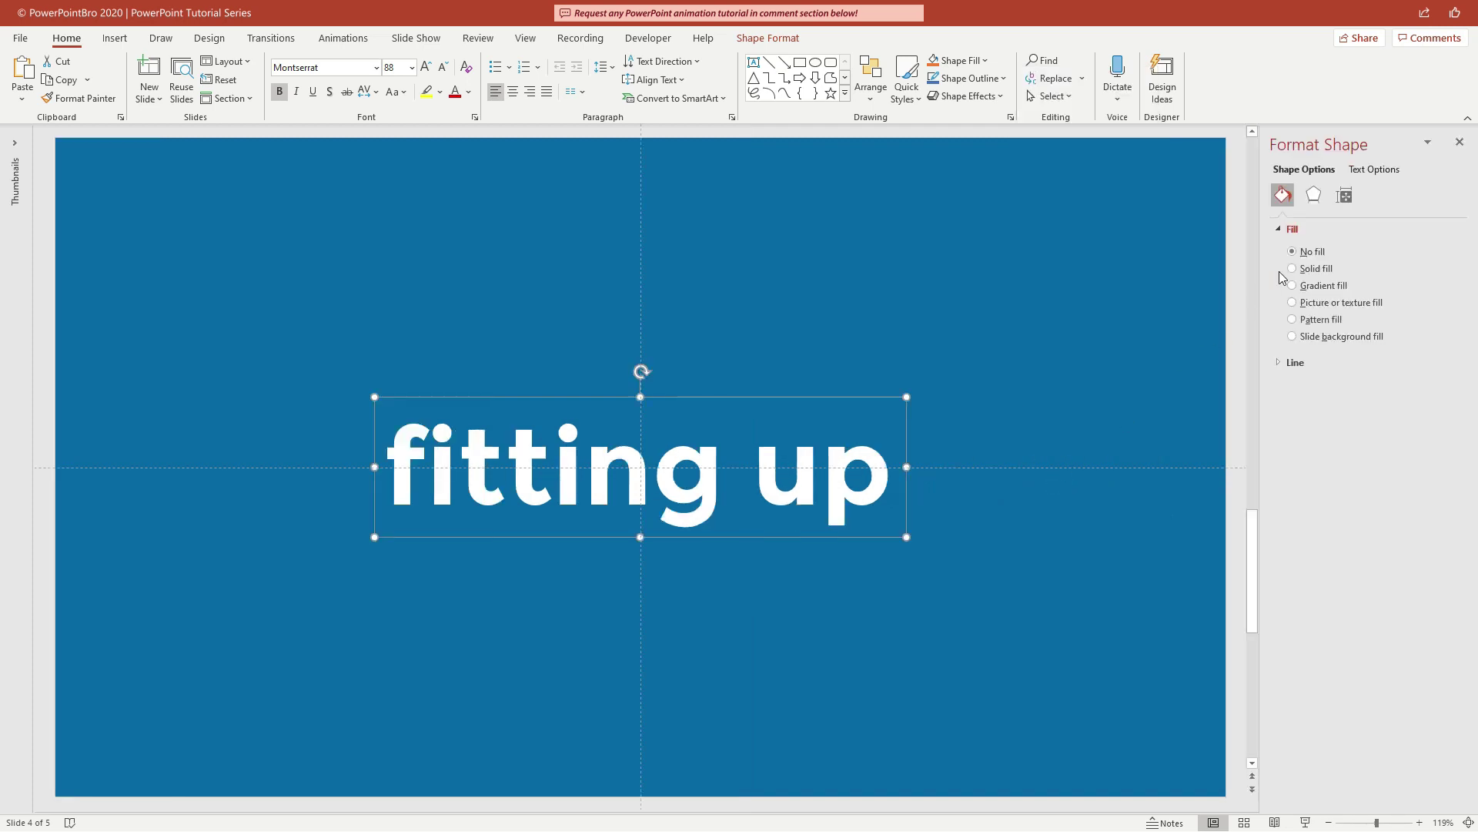
click(1355, 169)
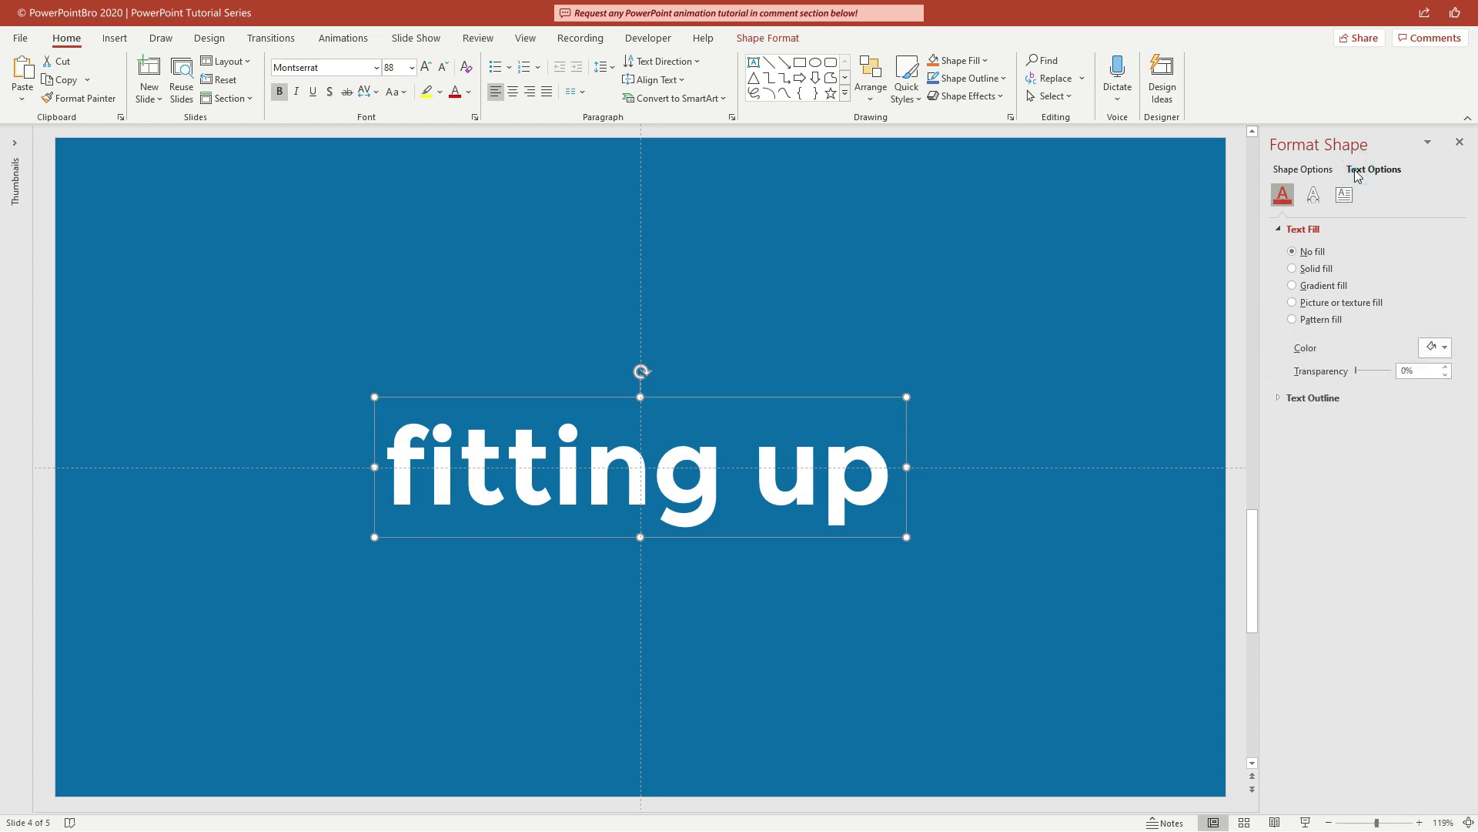
click(1333, 288)
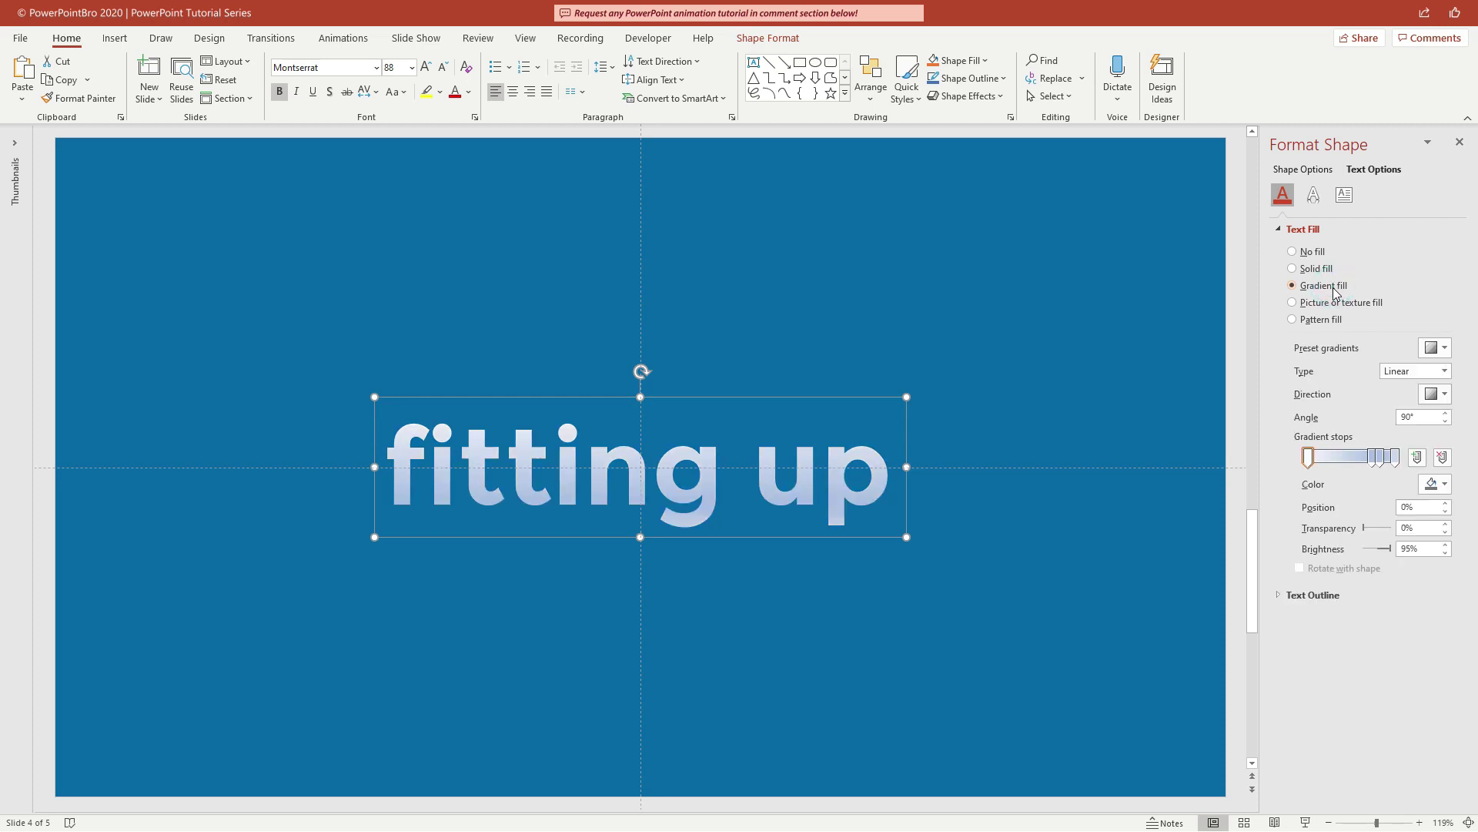
click(1443, 458)
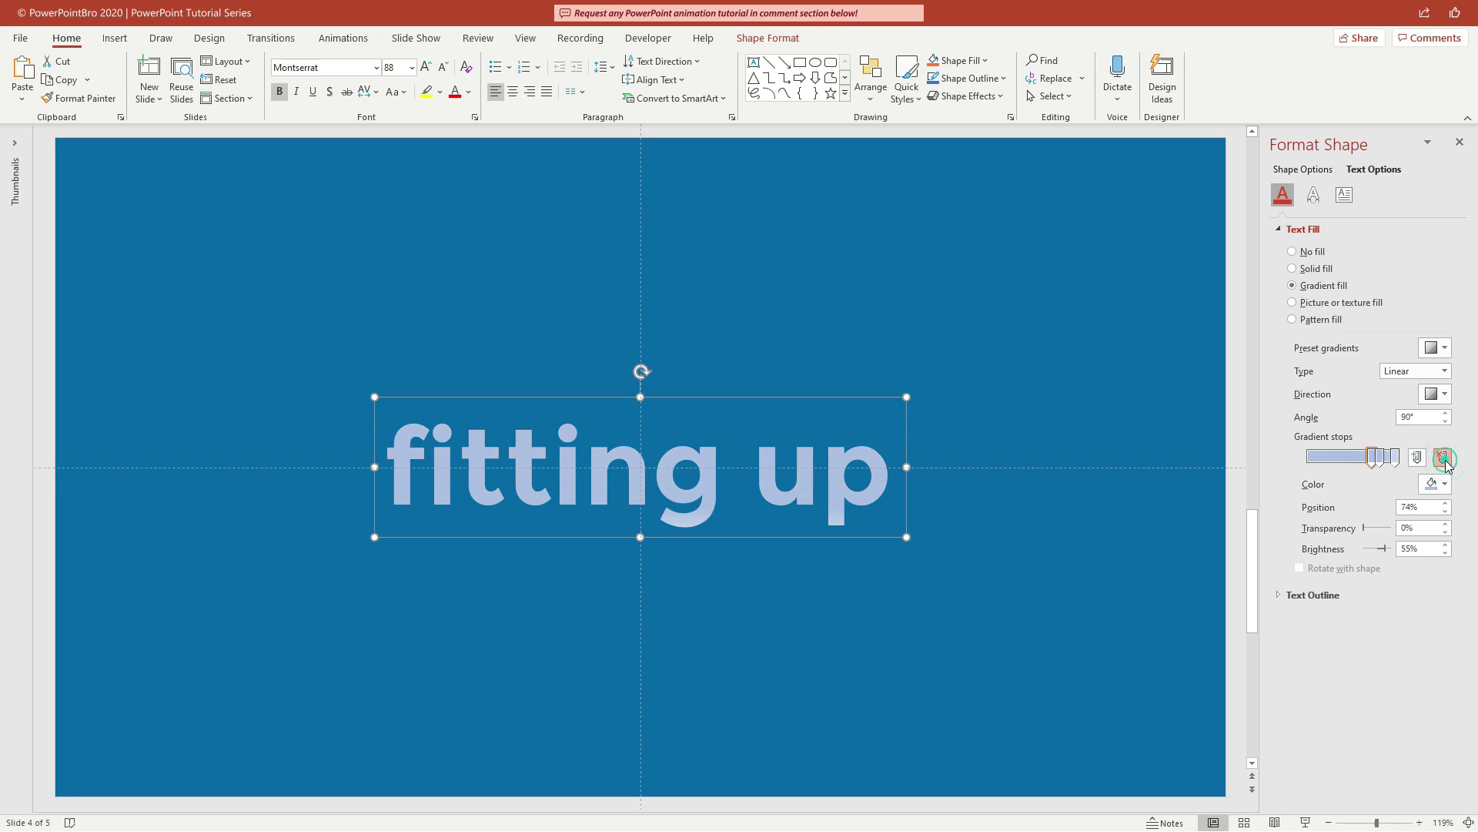
click(1443, 458)
click(1438, 483)
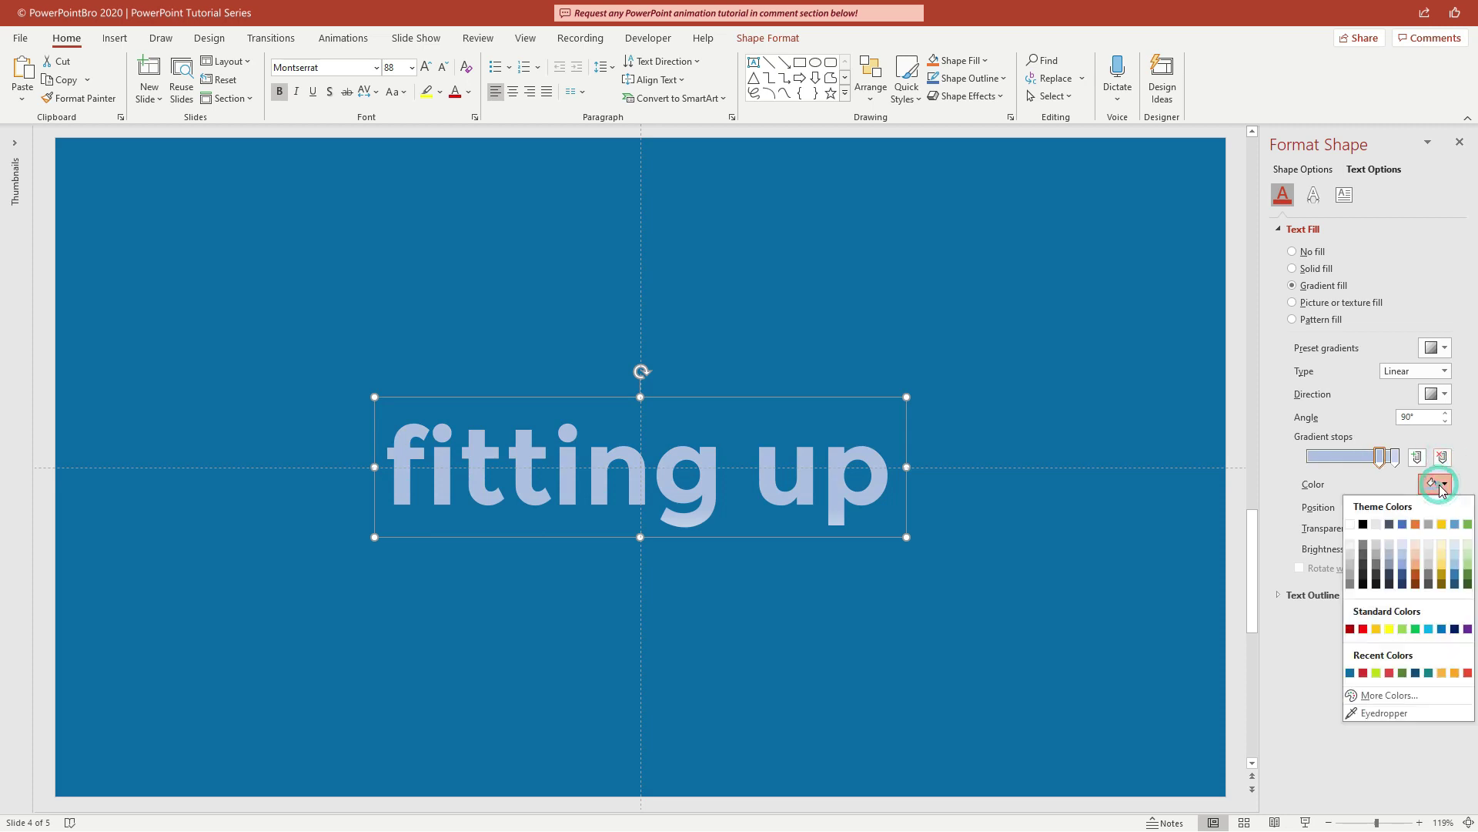
click(1353, 525)
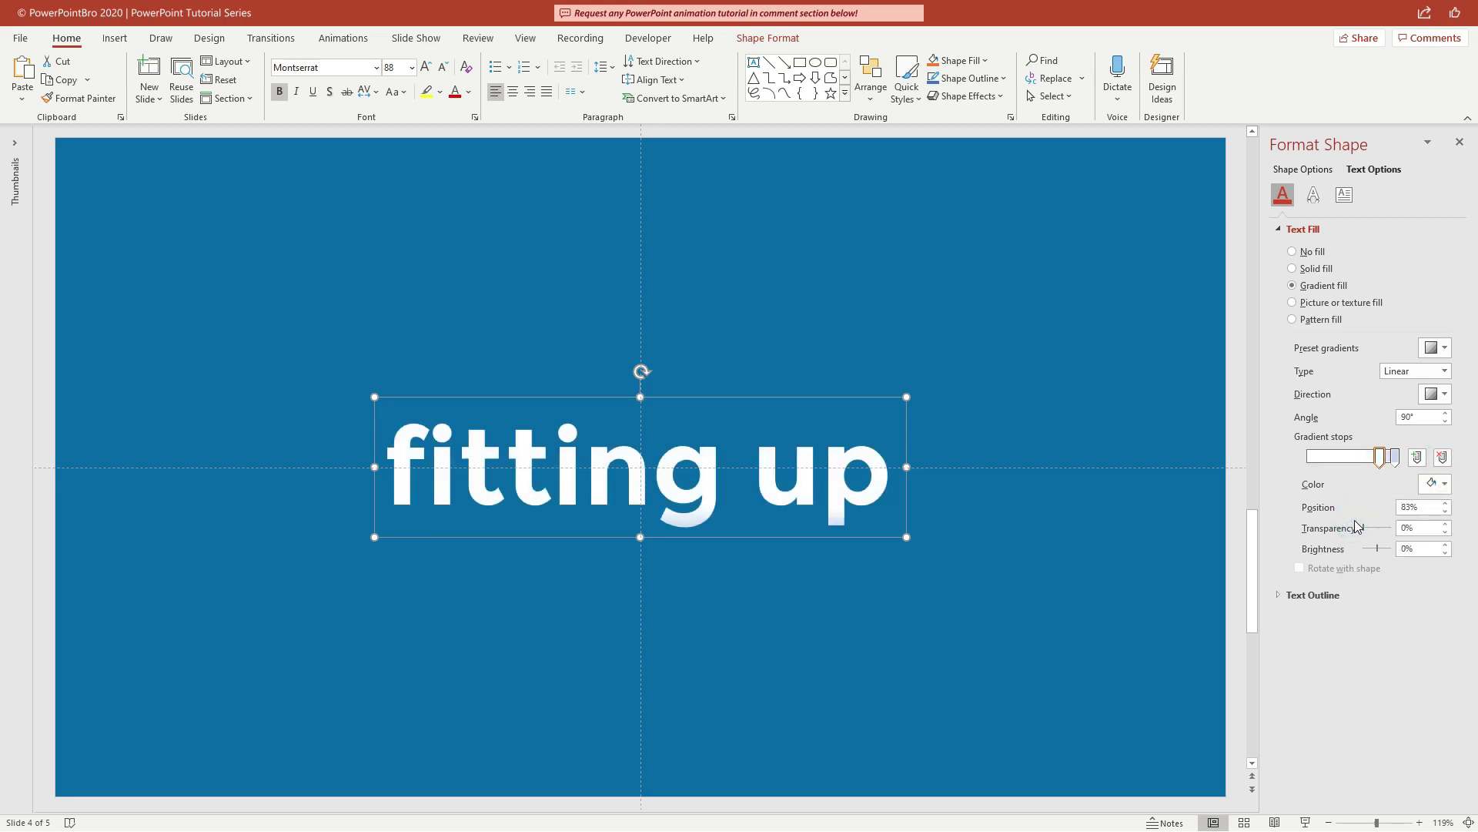
click(1396, 458)
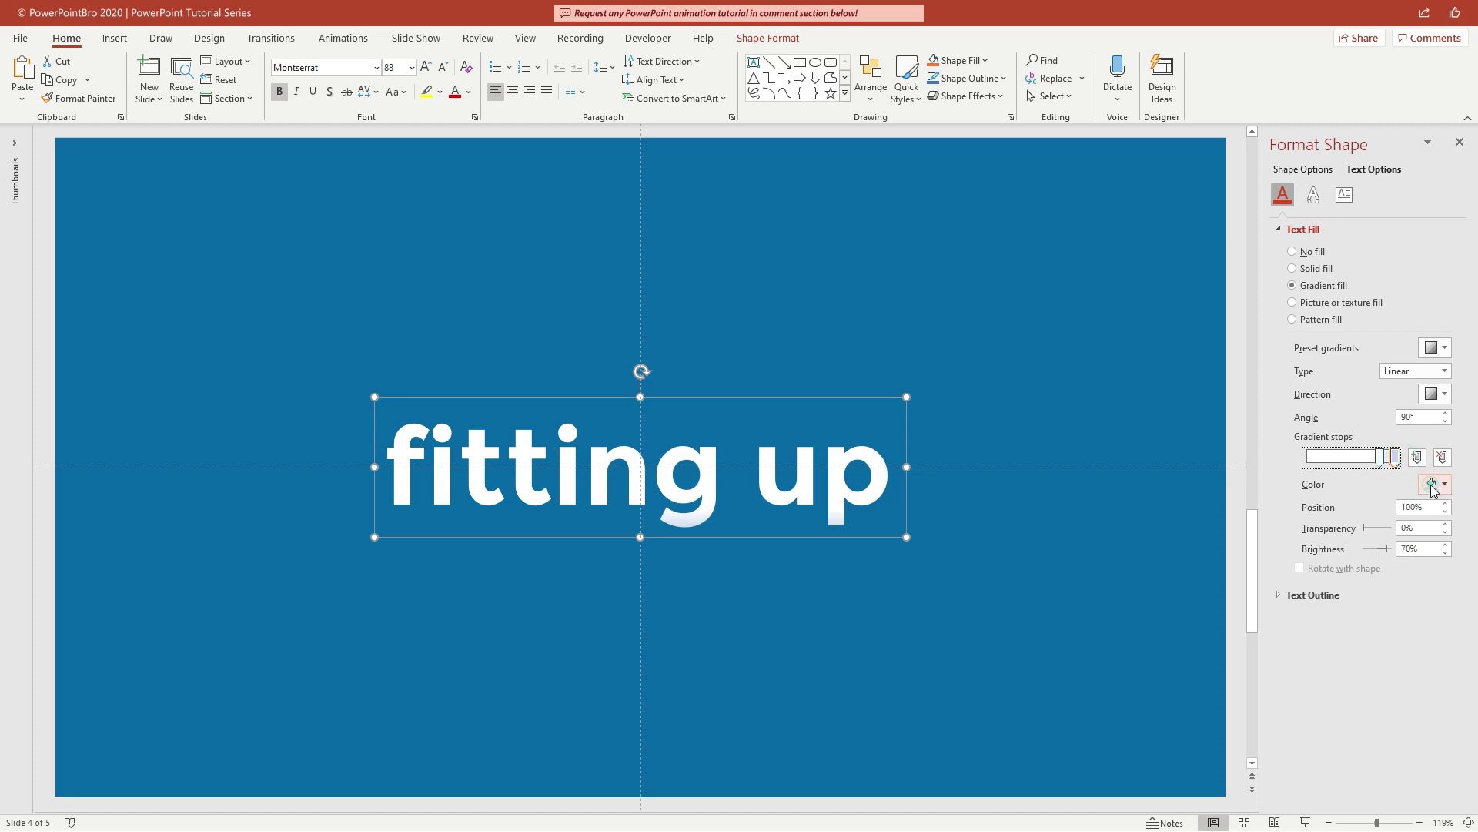
click(1433, 483)
click(1353, 525)
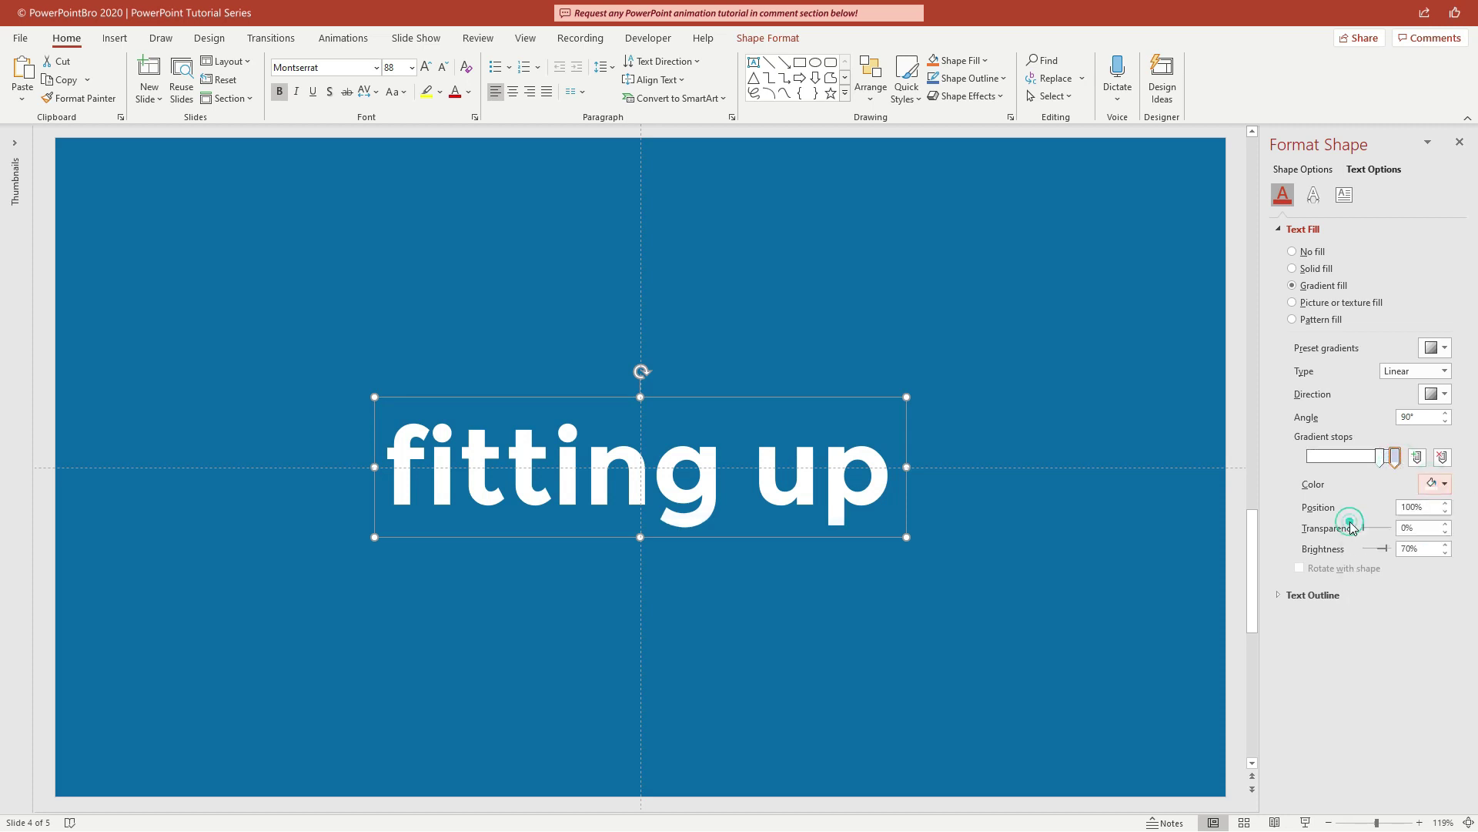
Put the middle stop at 50% with 20% transparency and the right stop at 100% with 50% transparency.
drag(1435, 505, 1375, 504)
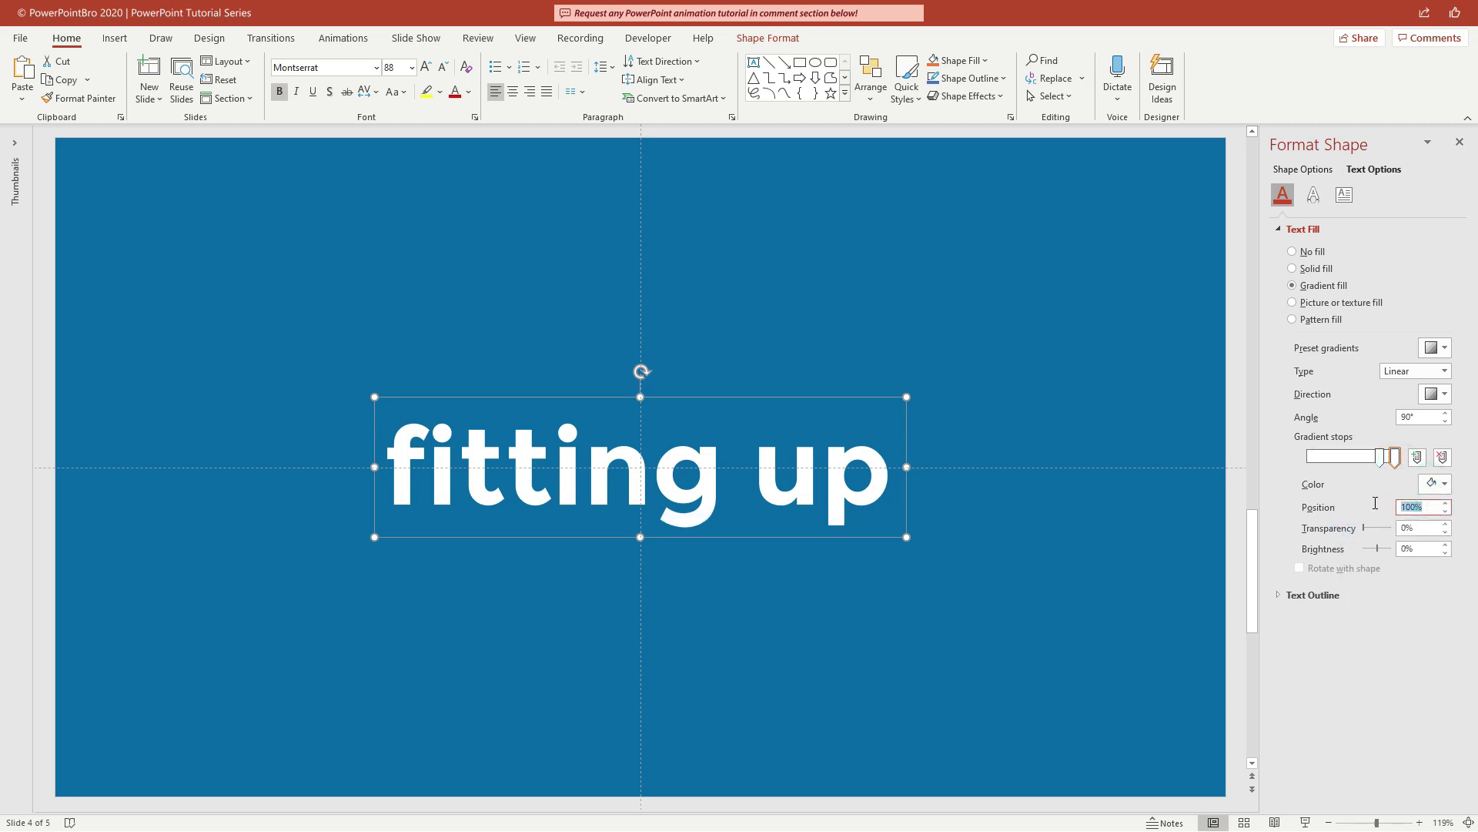
text(50)
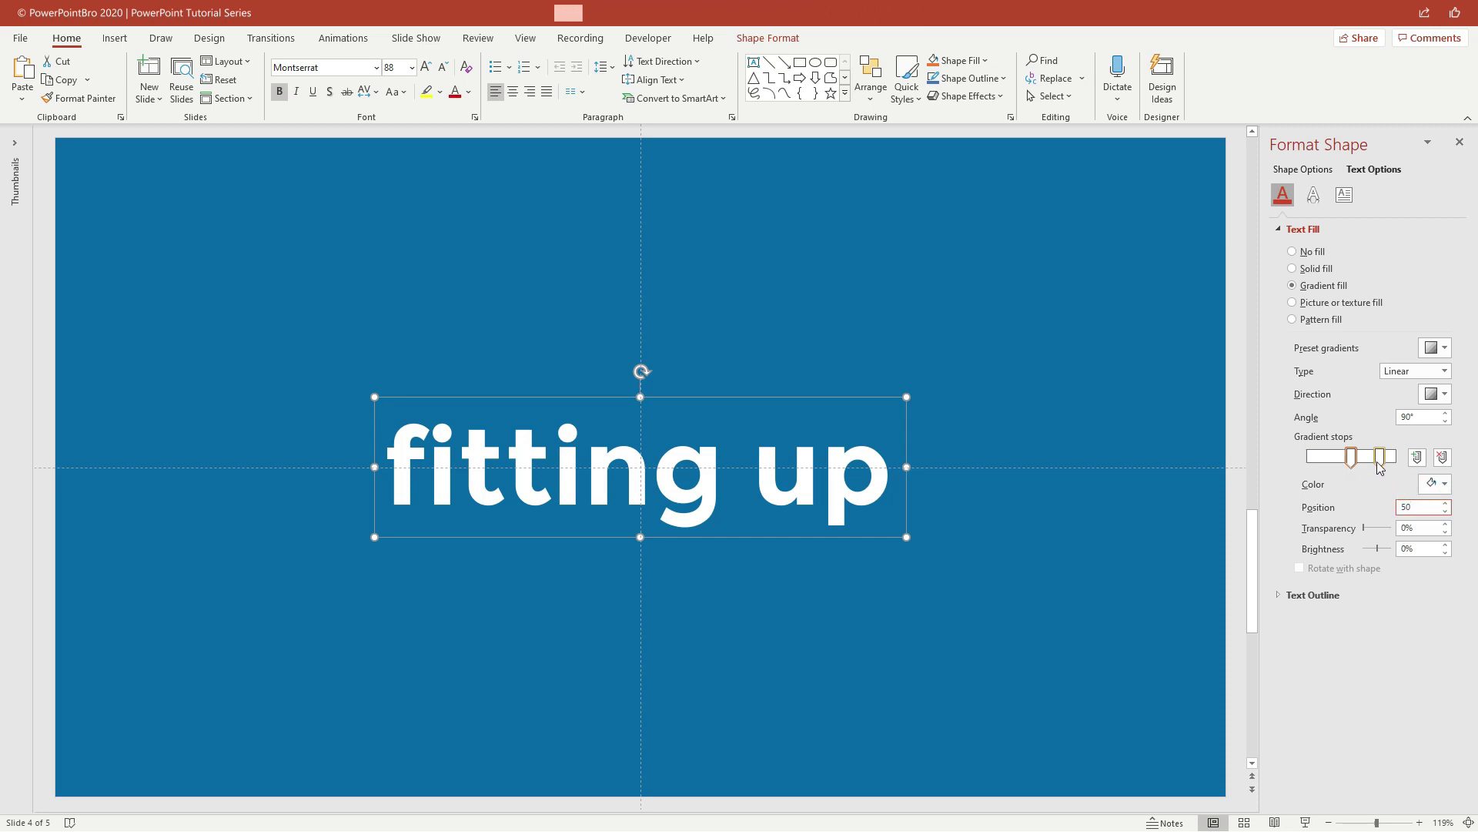
click(1353, 459)
double_click(1411, 528)
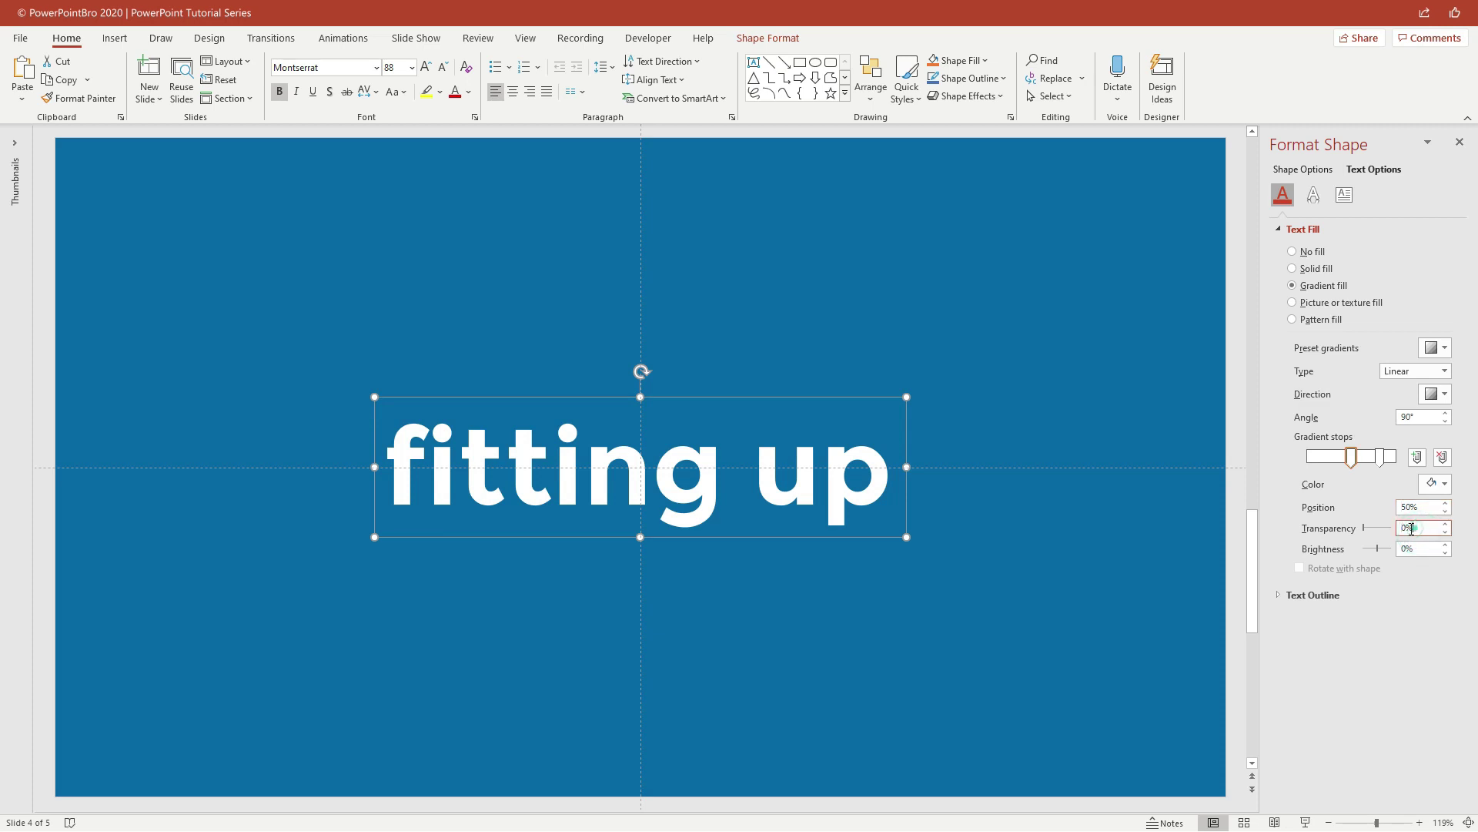
text(20)
key(Return)
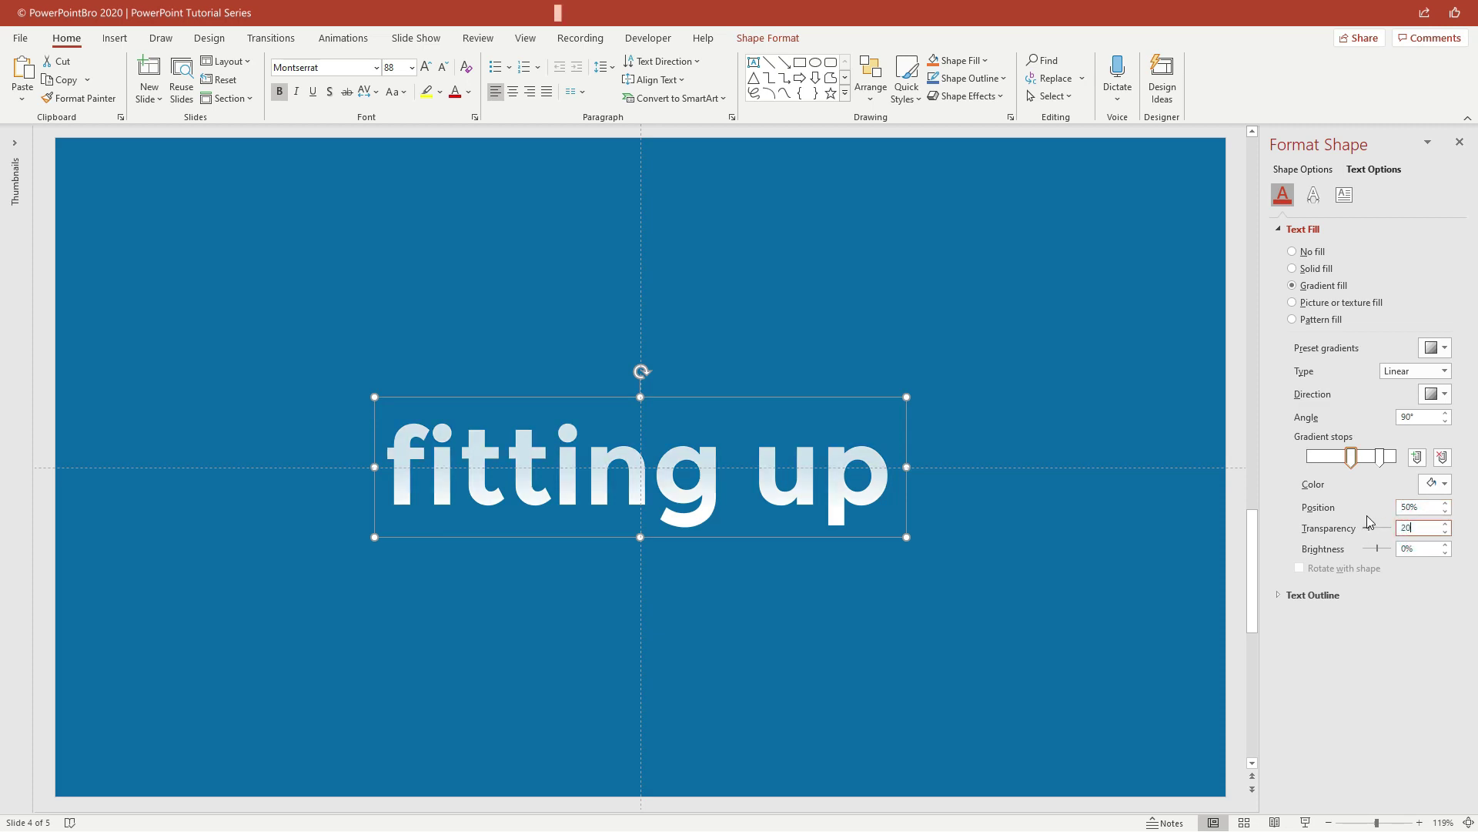
click(1379, 459)
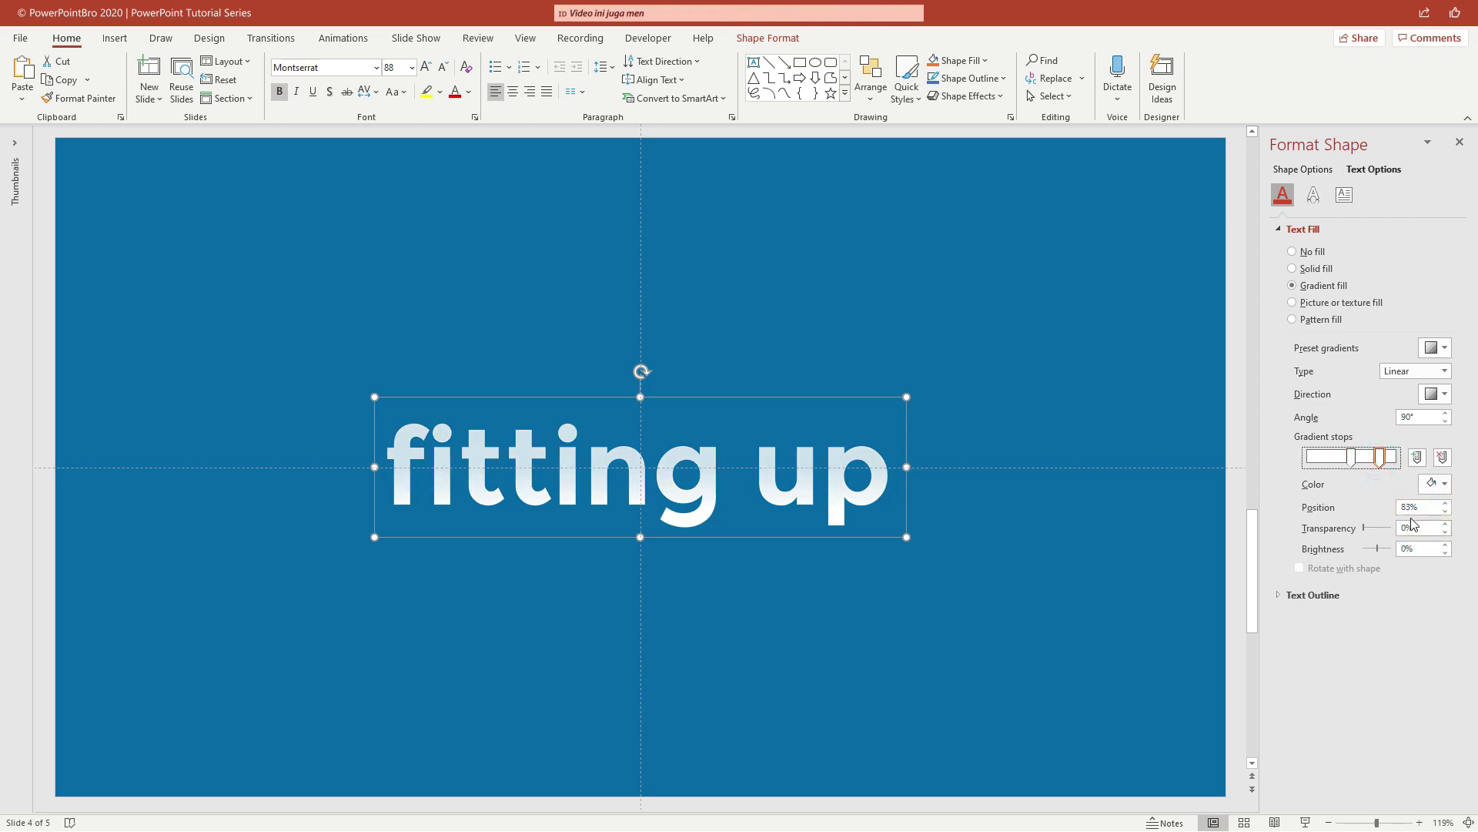
double_click(1413, 528)
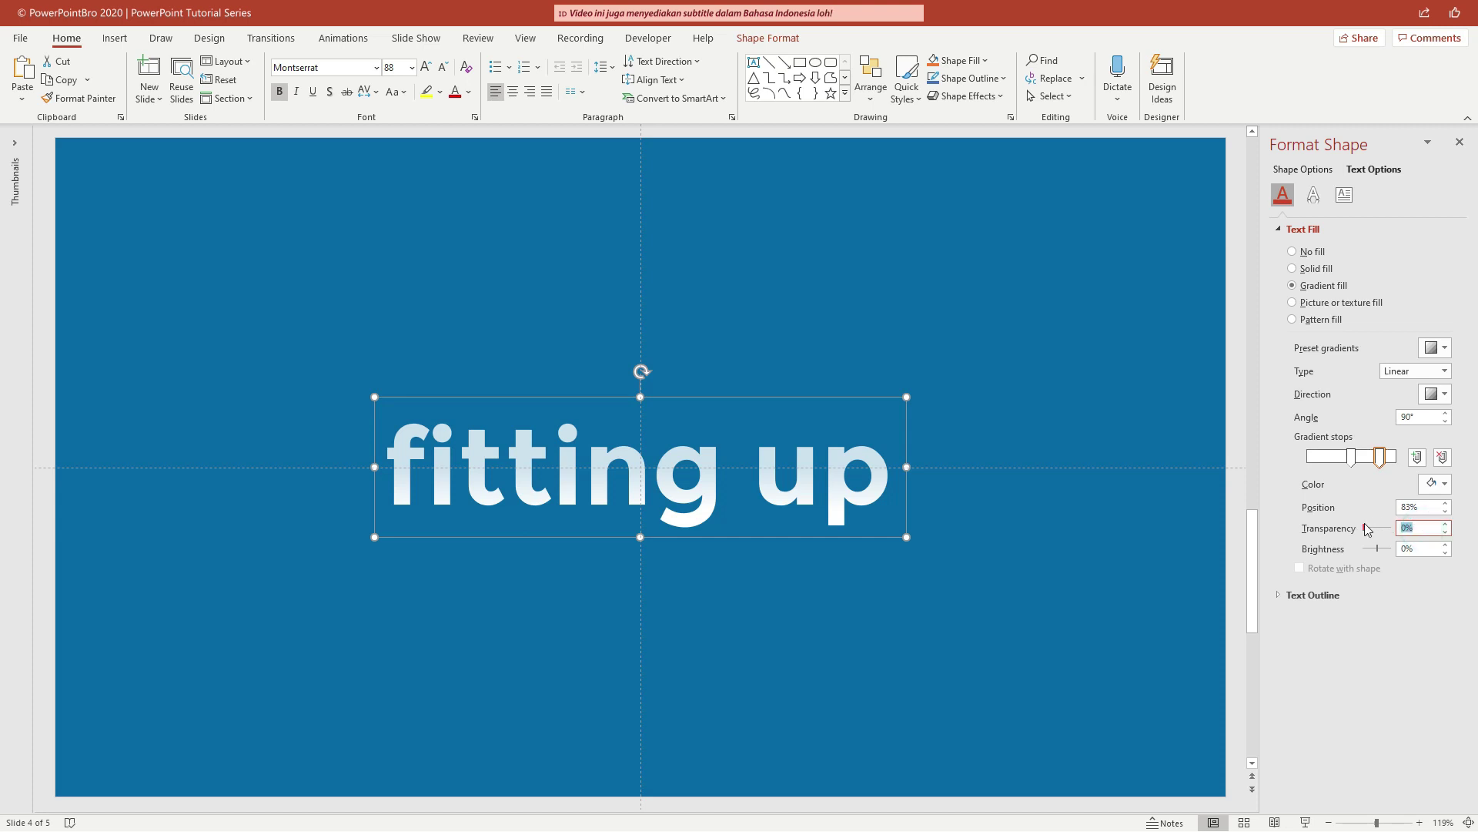
text(50)
key(Return)
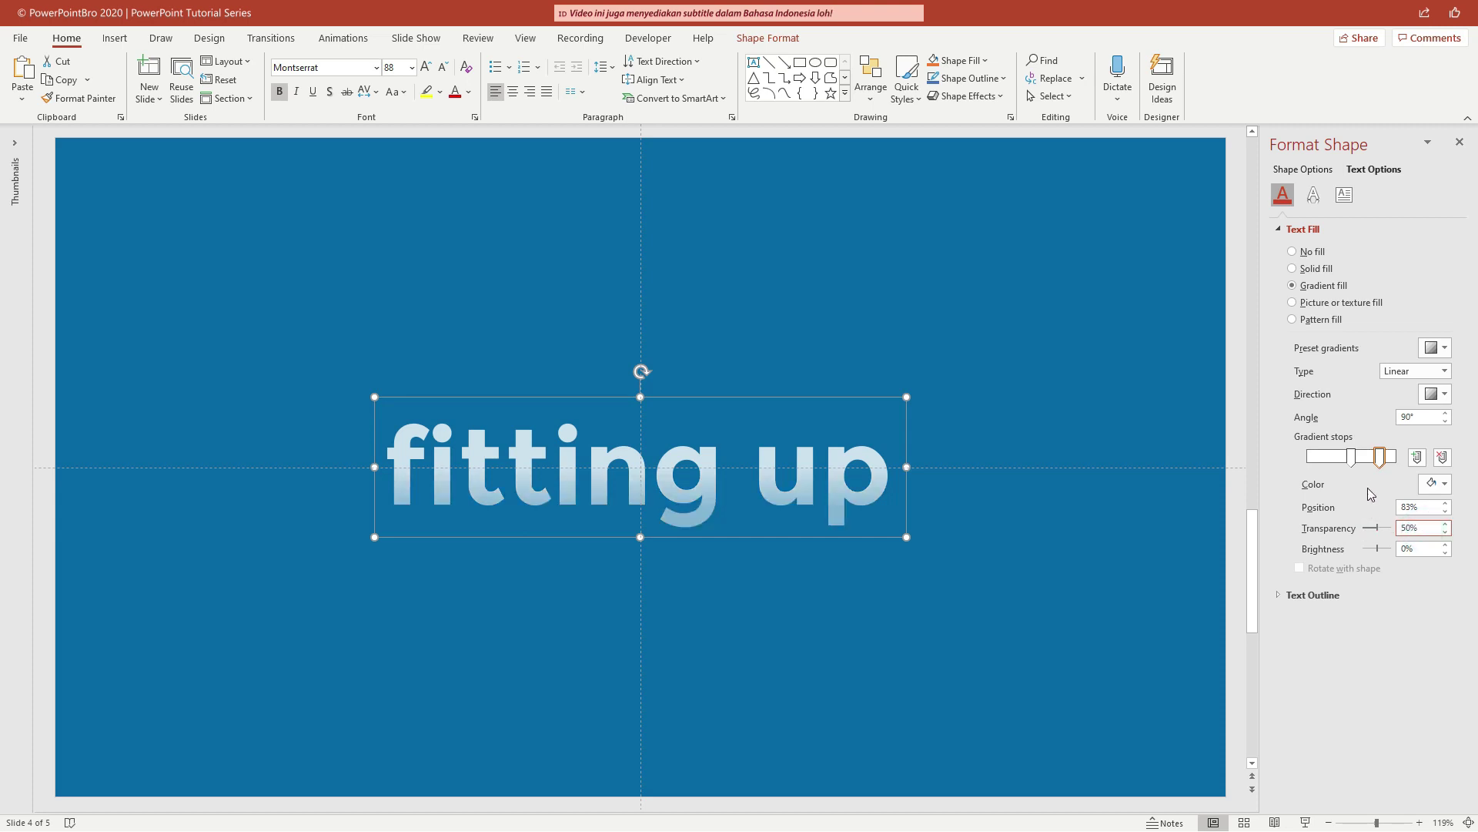
drag(1379, 458, 1395, 458)
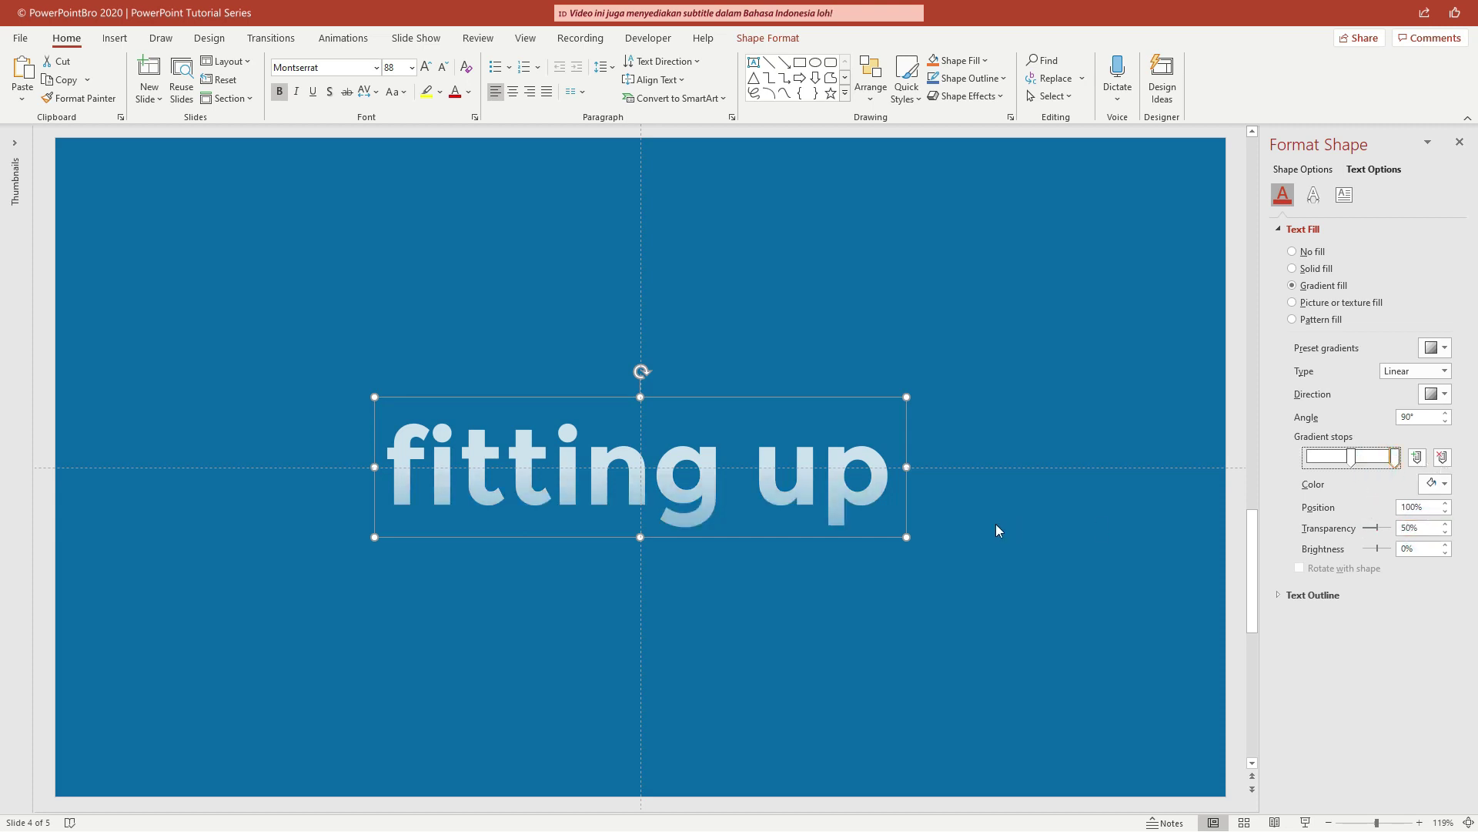
Duplicate the 'fitting up' text box using the destination theme and move the copy below the original.
right_click(910, 451)
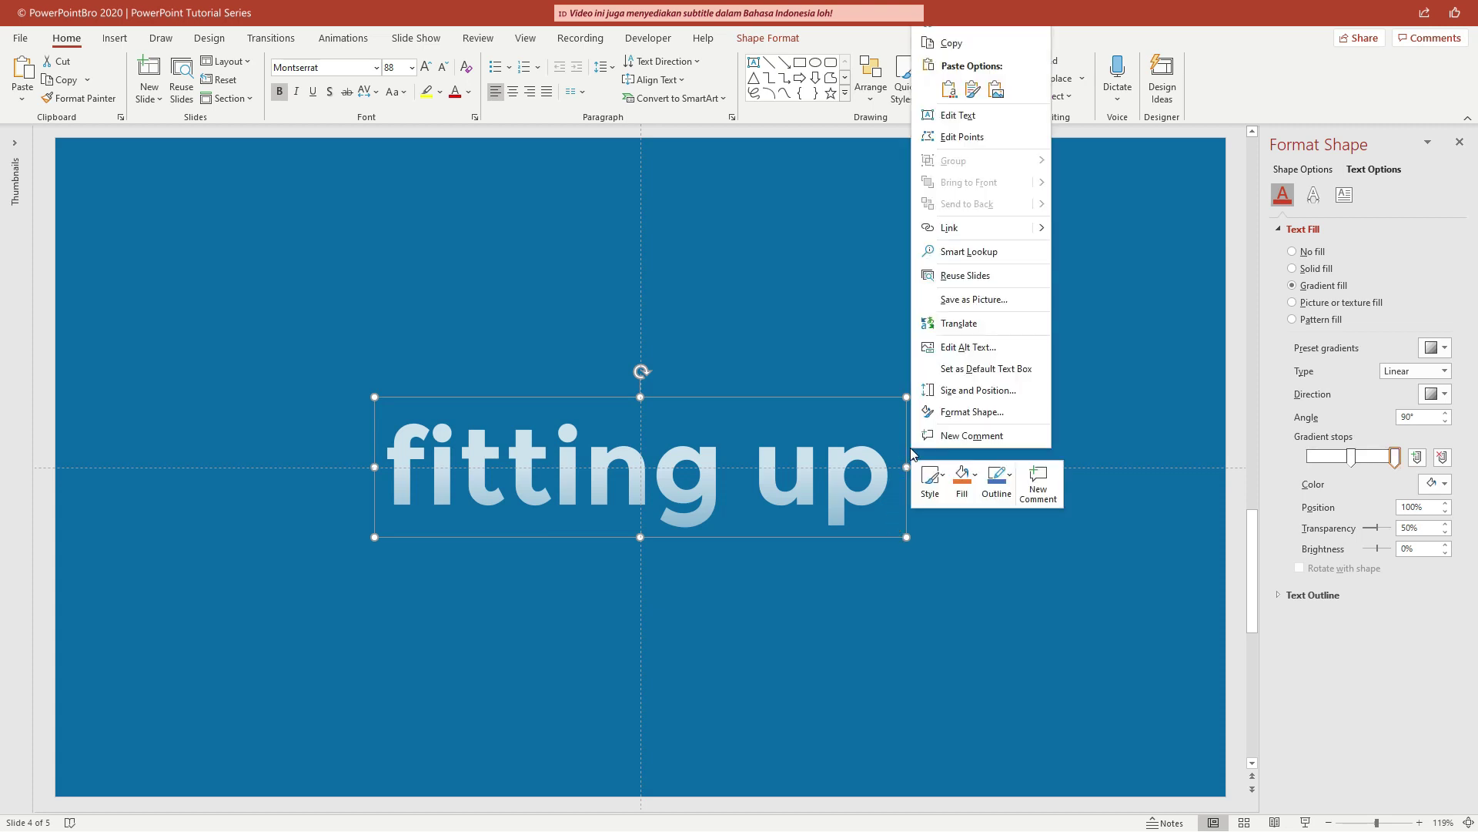
click(967, 43)
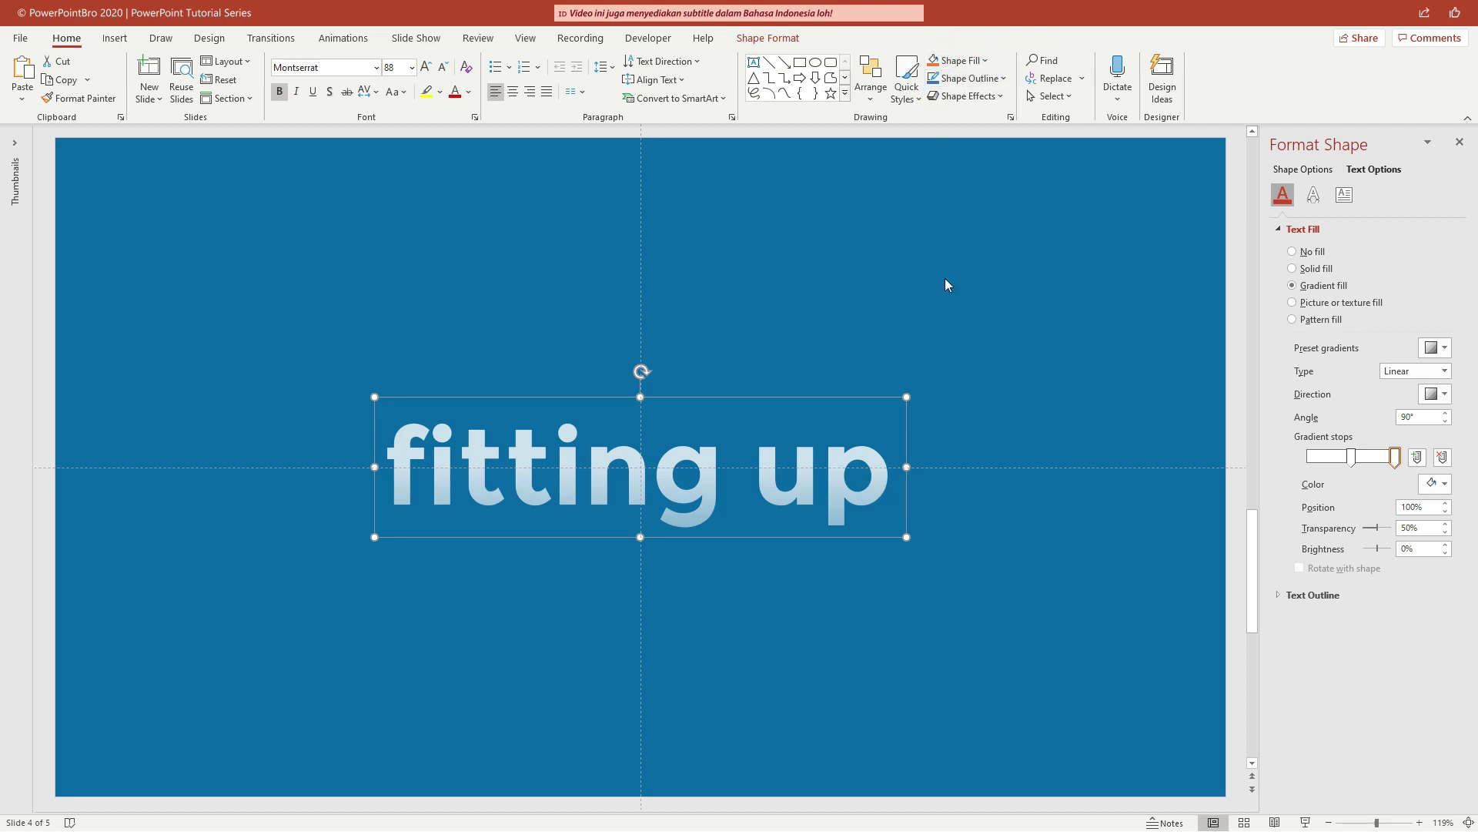
right_click(947, 430)
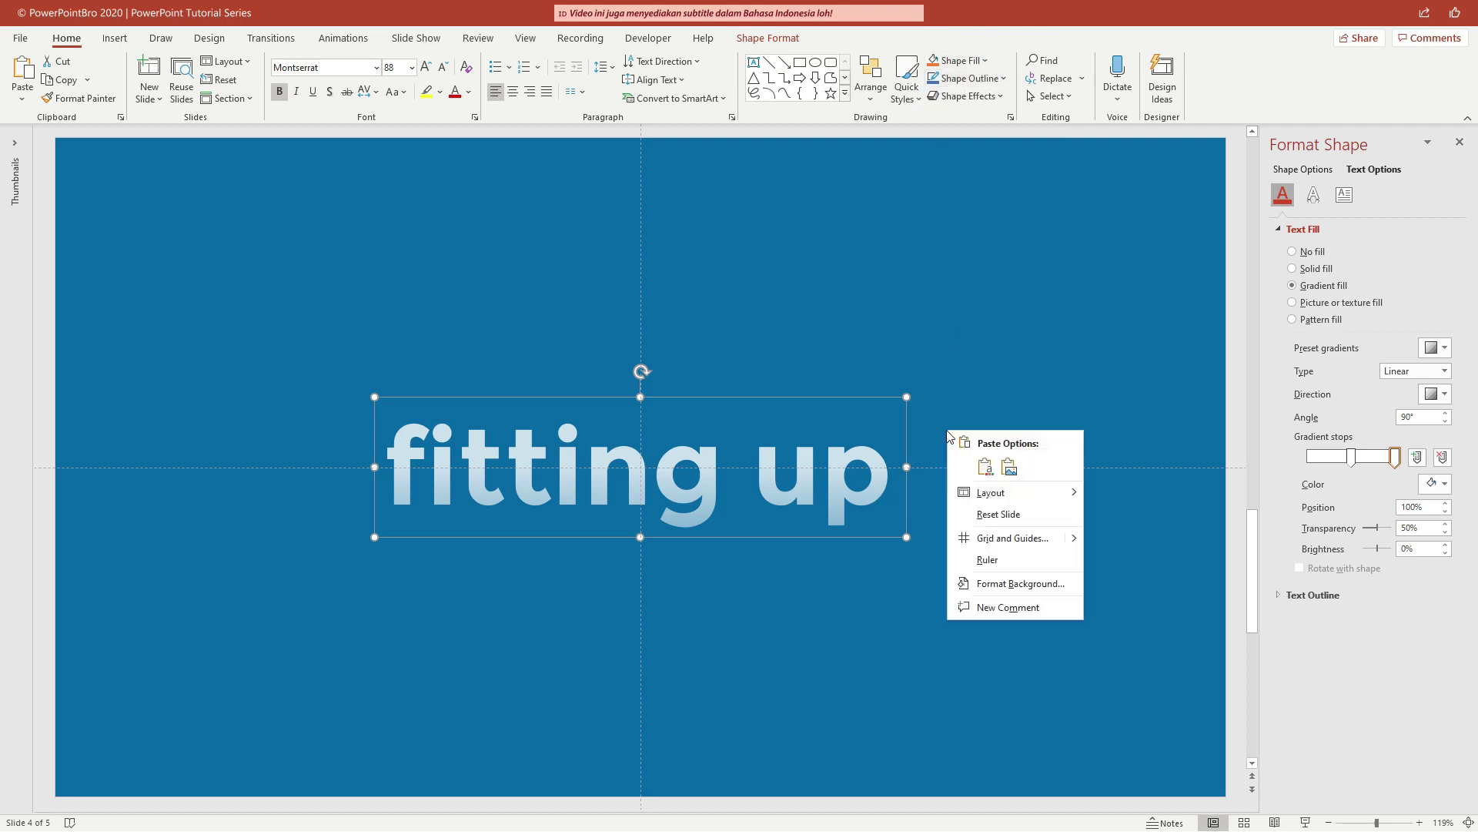
click(984, 466)
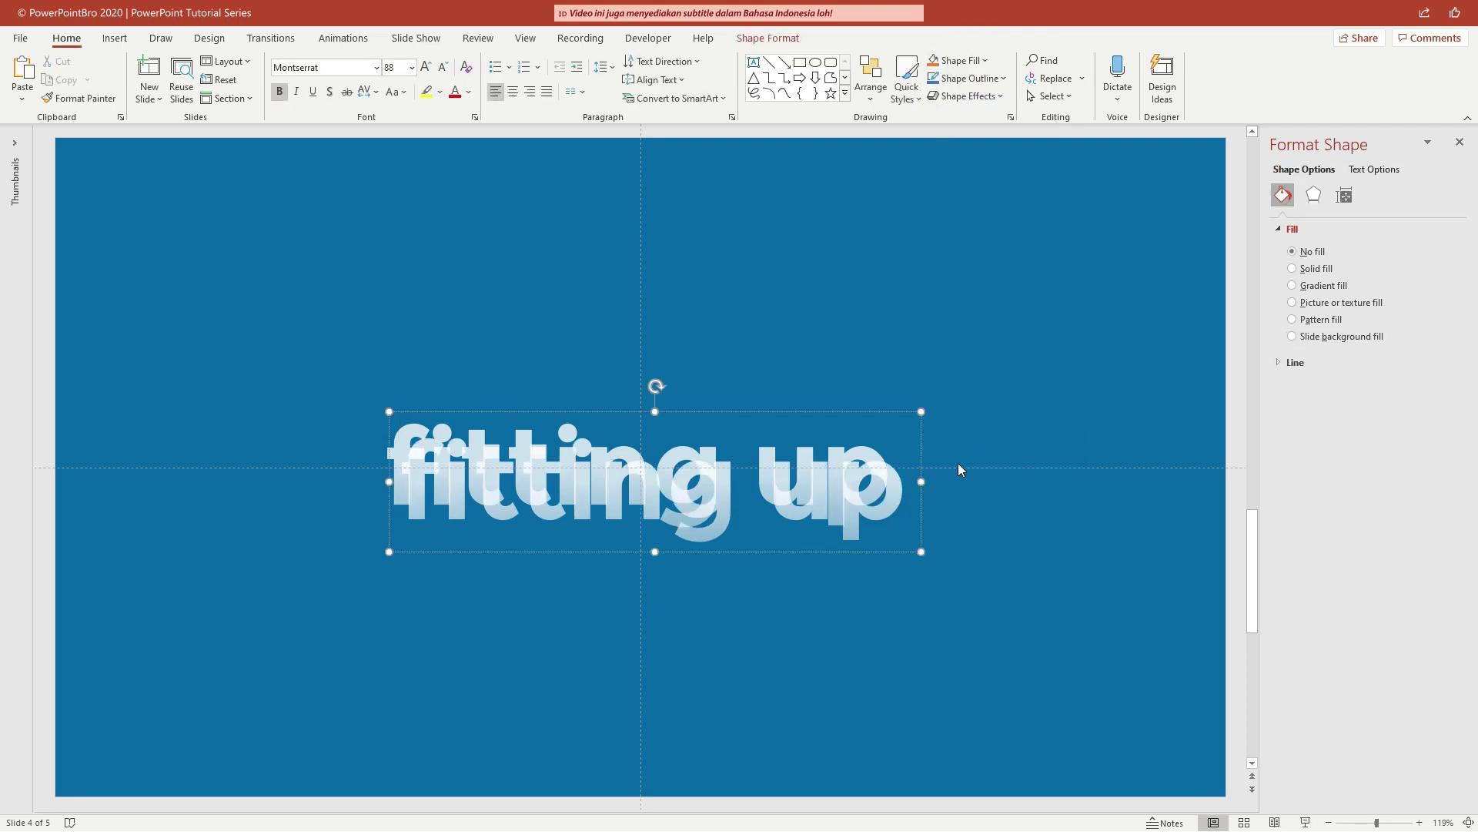
drag(923, 446, 903, 563)
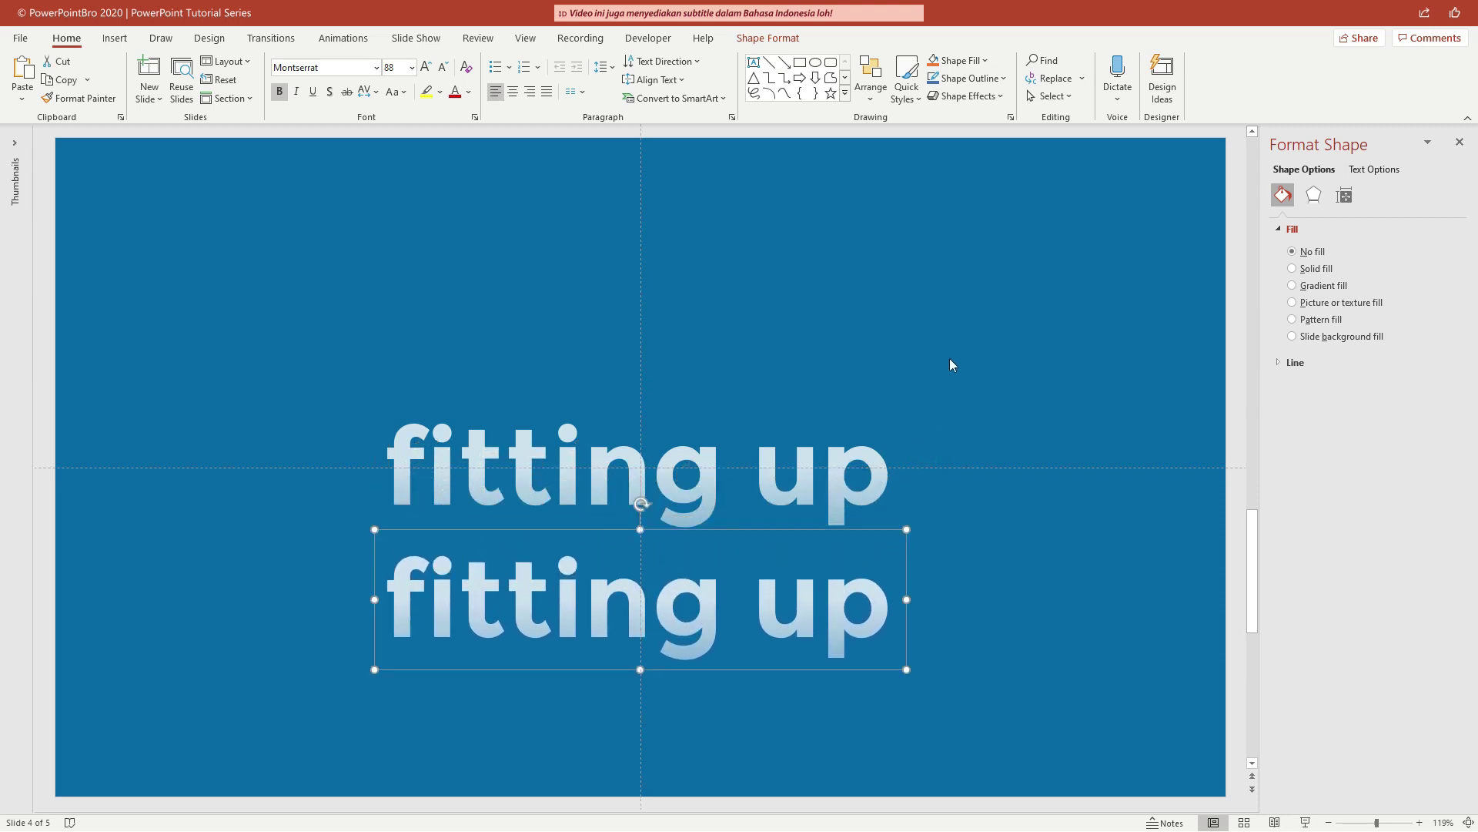
Set the duplicate's font colour to solid white.
click(468, 92)
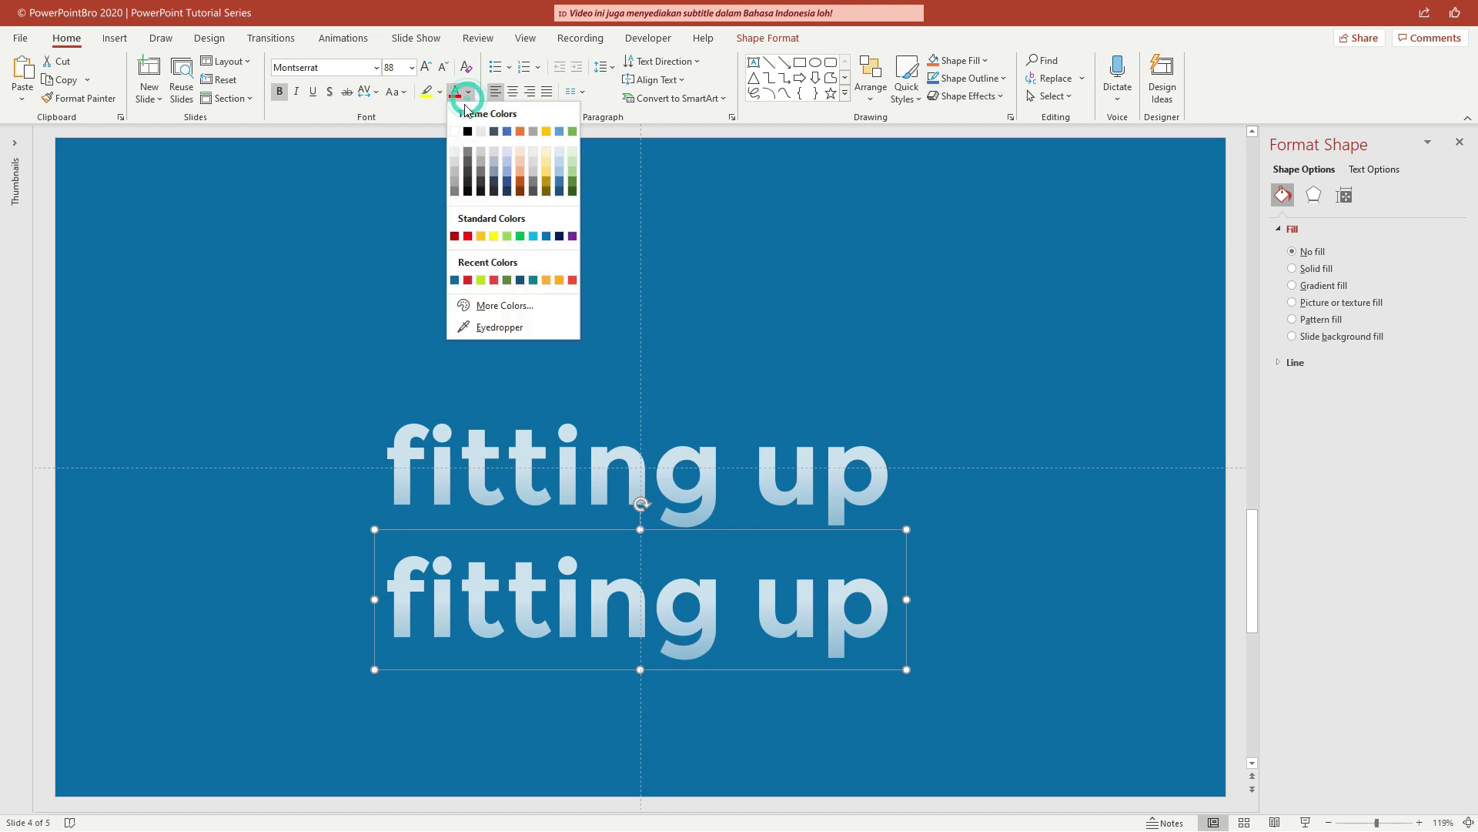
click(454, 132)
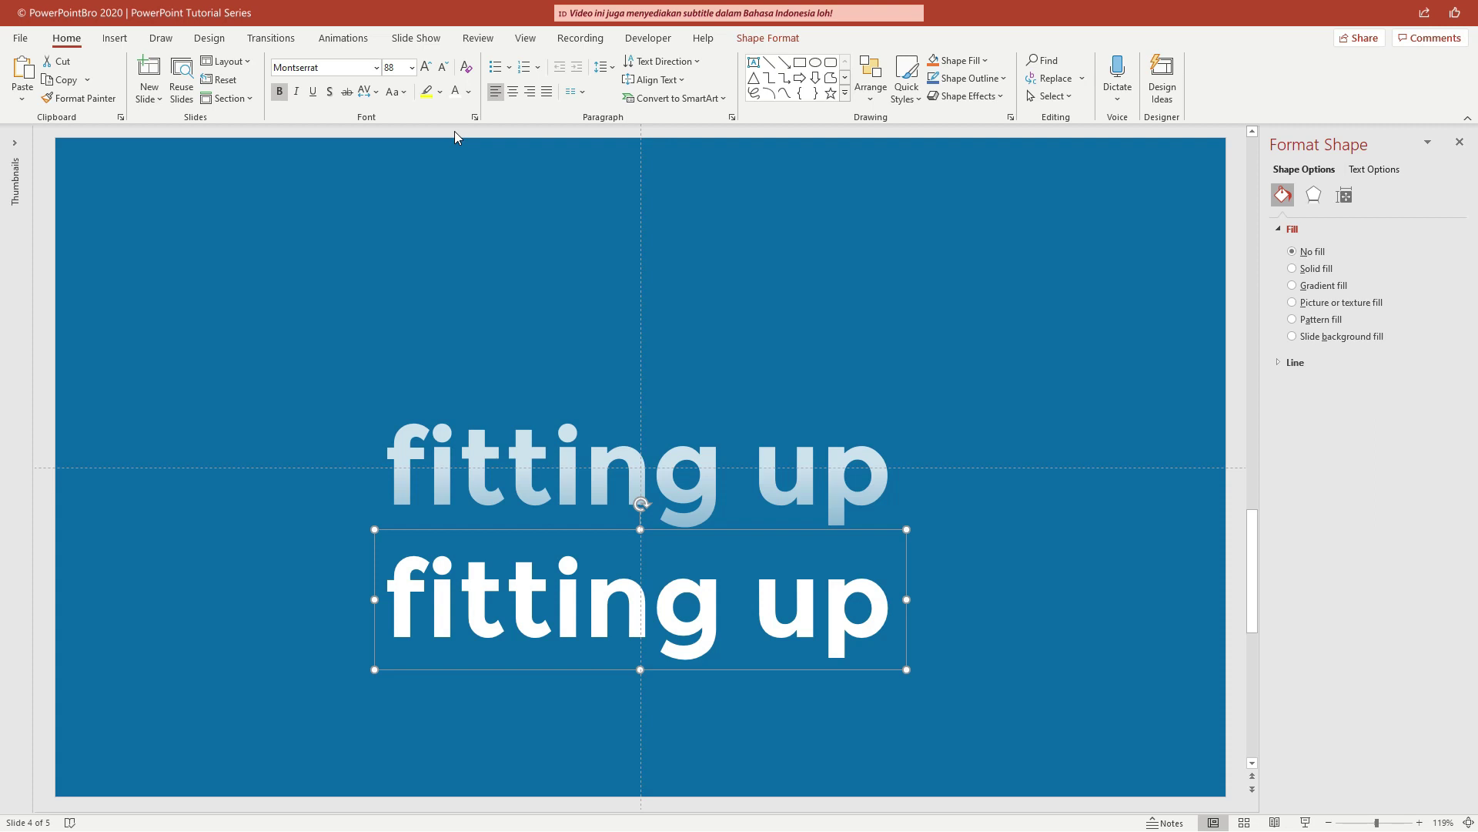
click(485, 439)
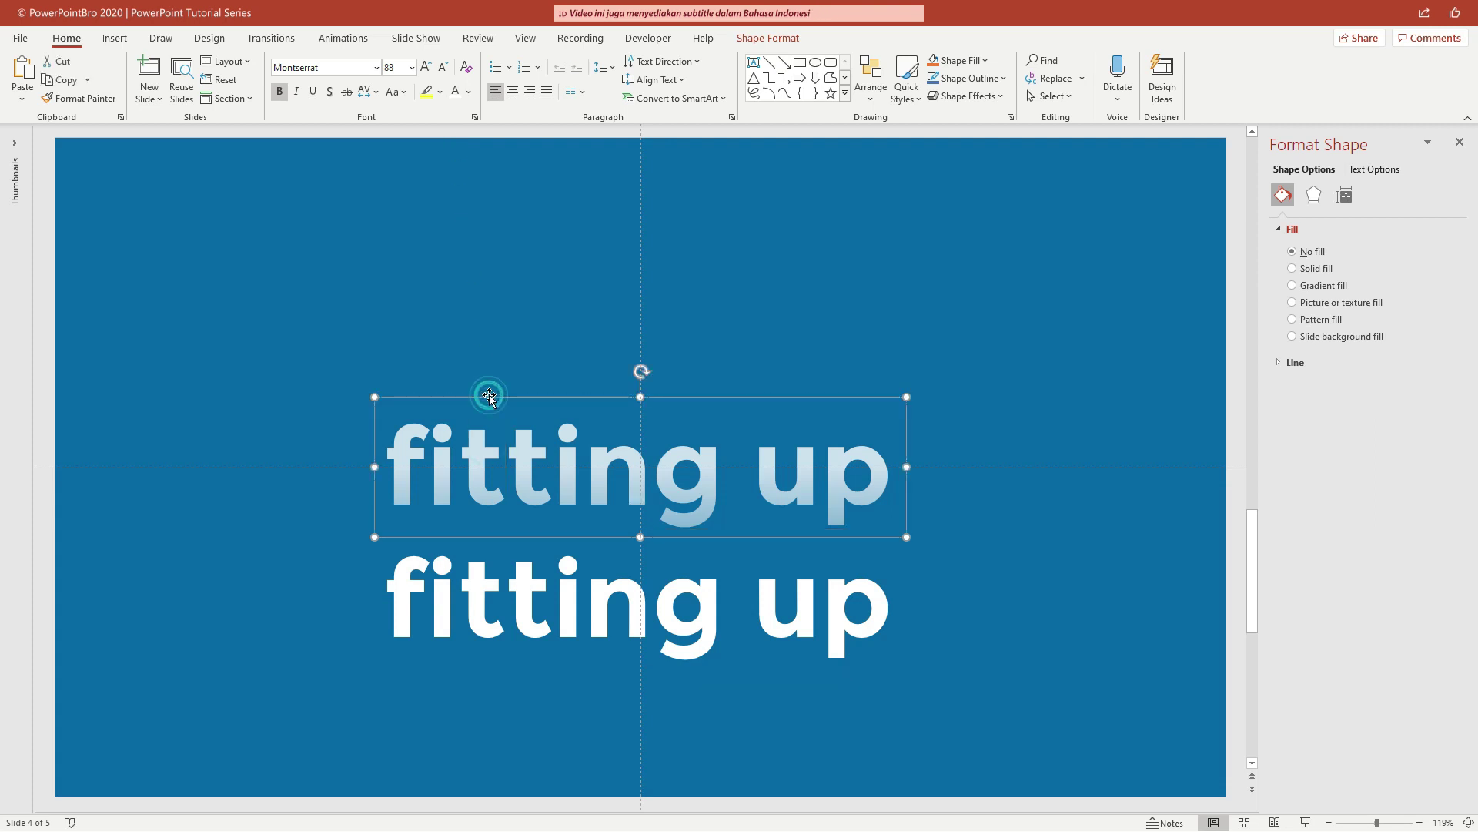
Apply a Lines motion path to the frosted upper title.
click(358, 45)
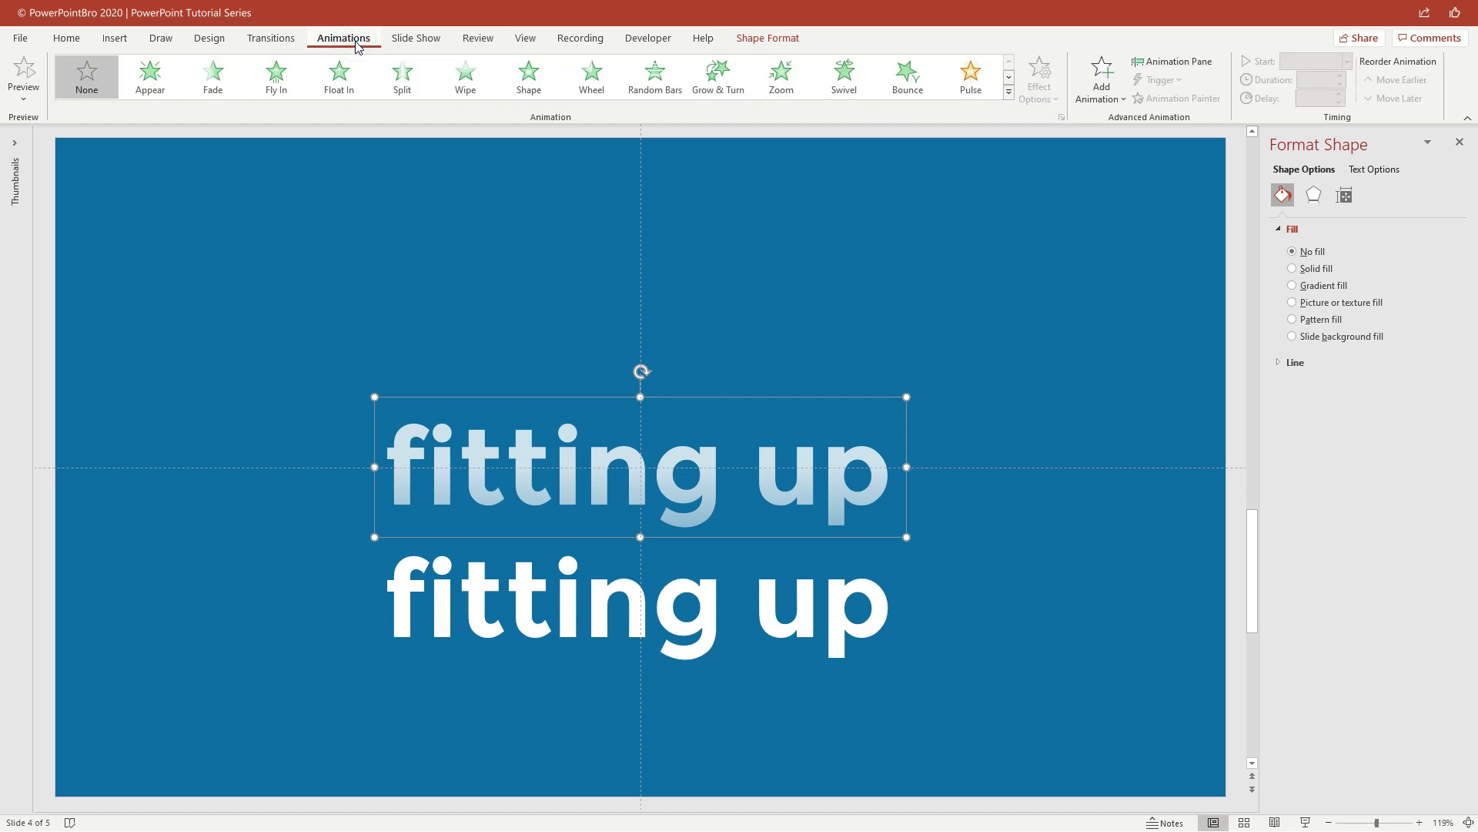
click(1010, 92)
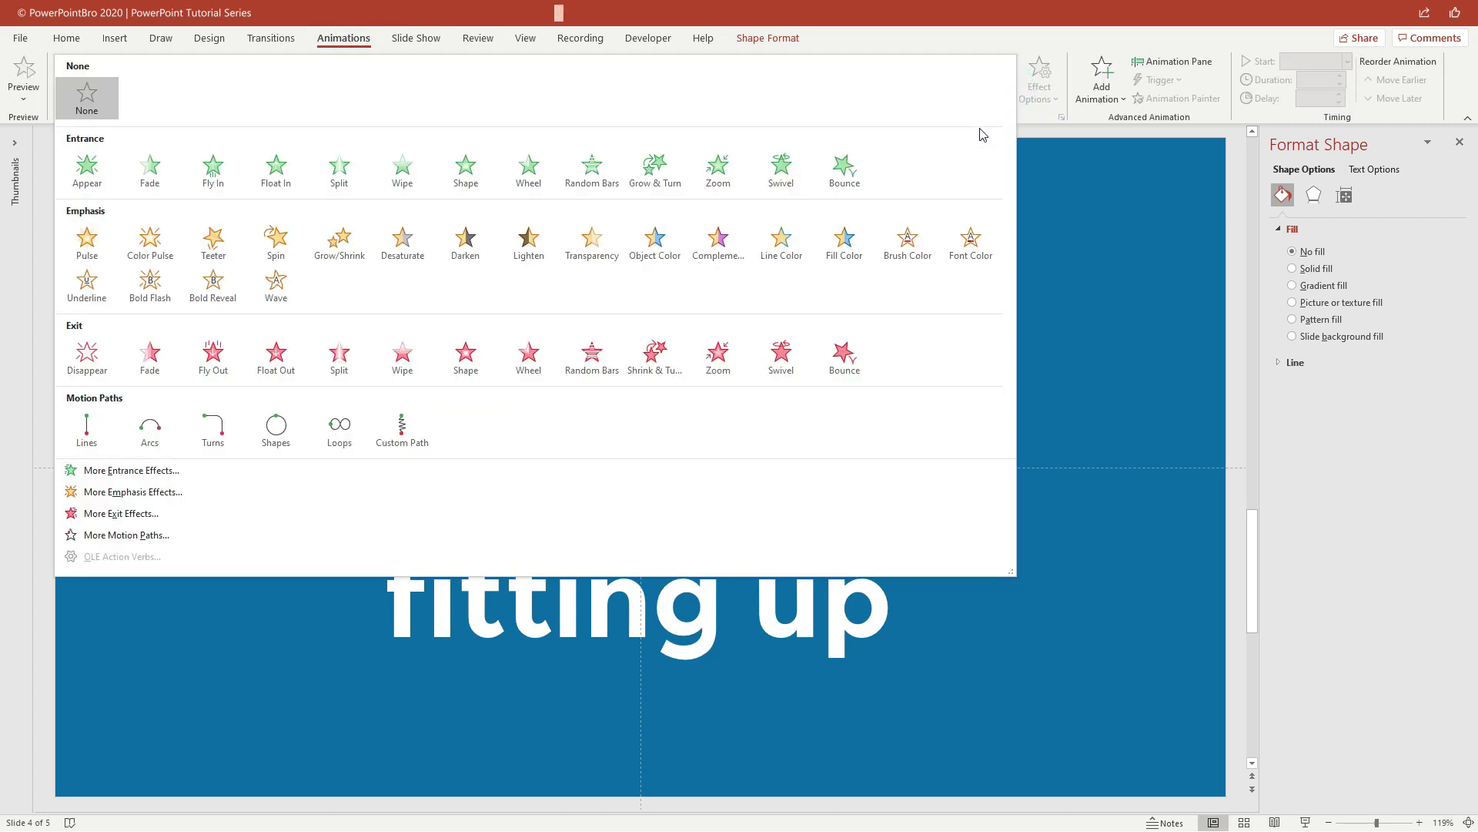
click(79, 444)
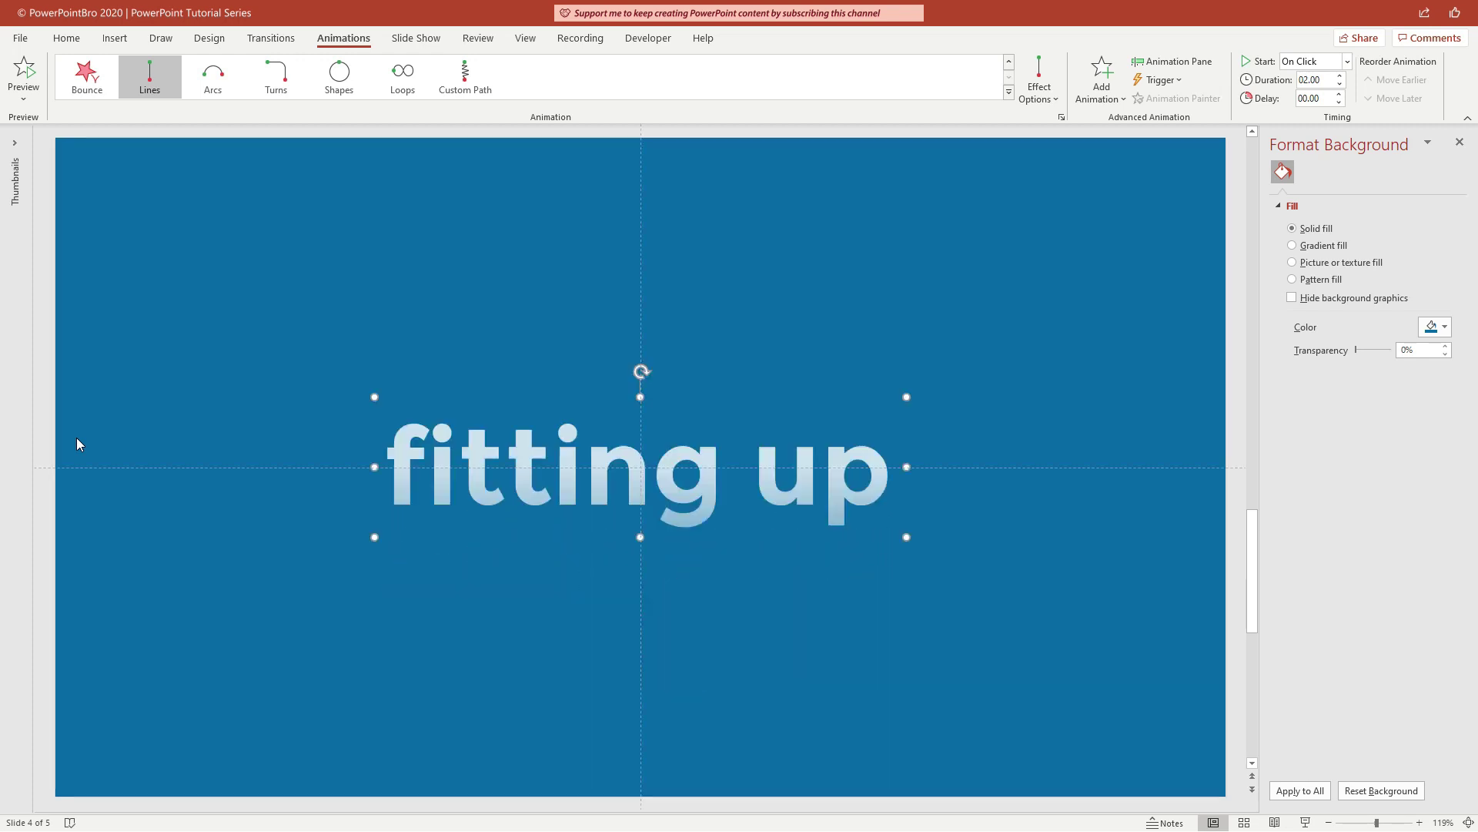
Reverse the motion path direction and drag its end upward to shorten the travel.
click(1039, 88)
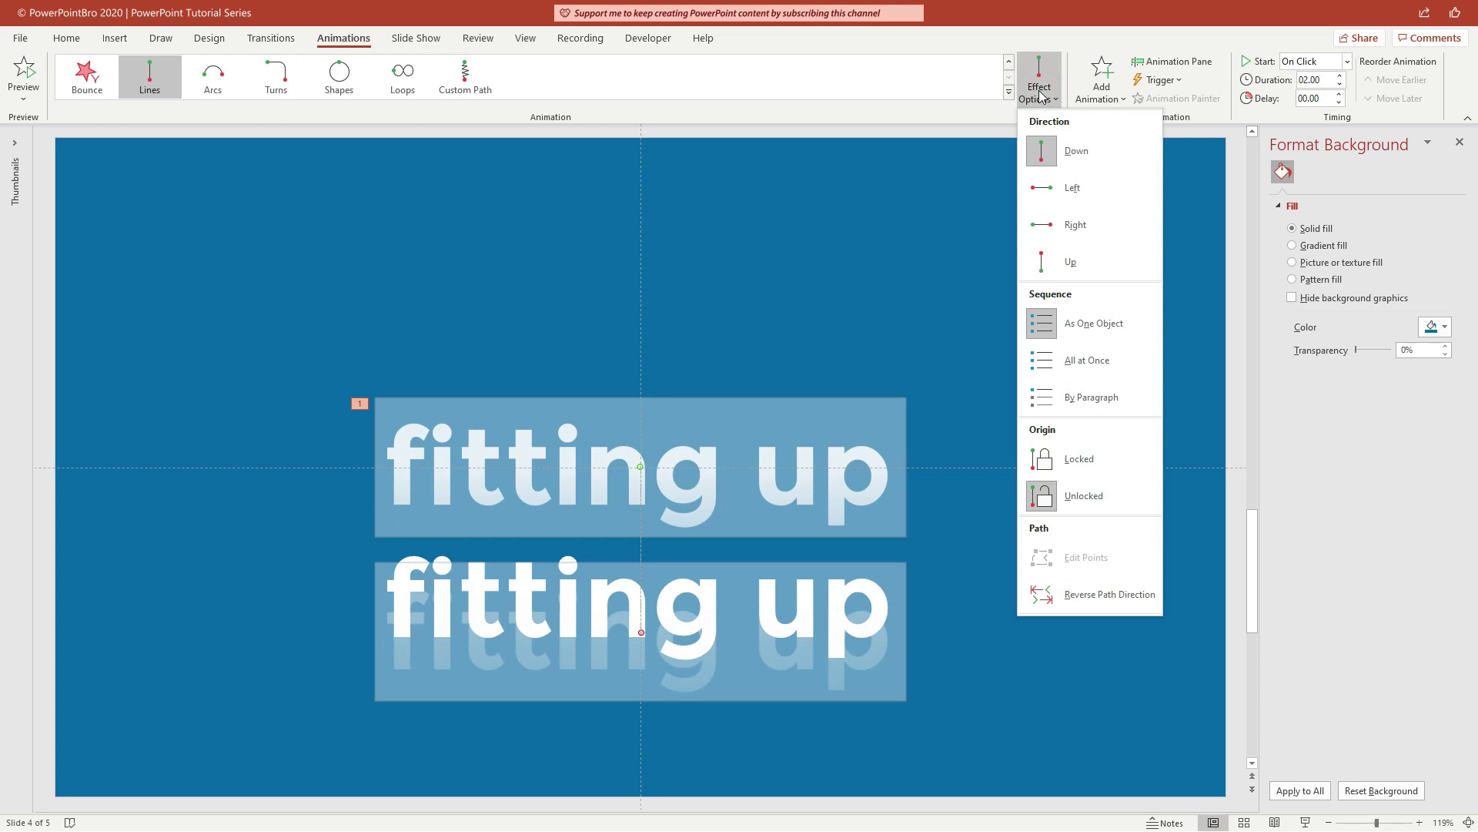
click(1063, 600)
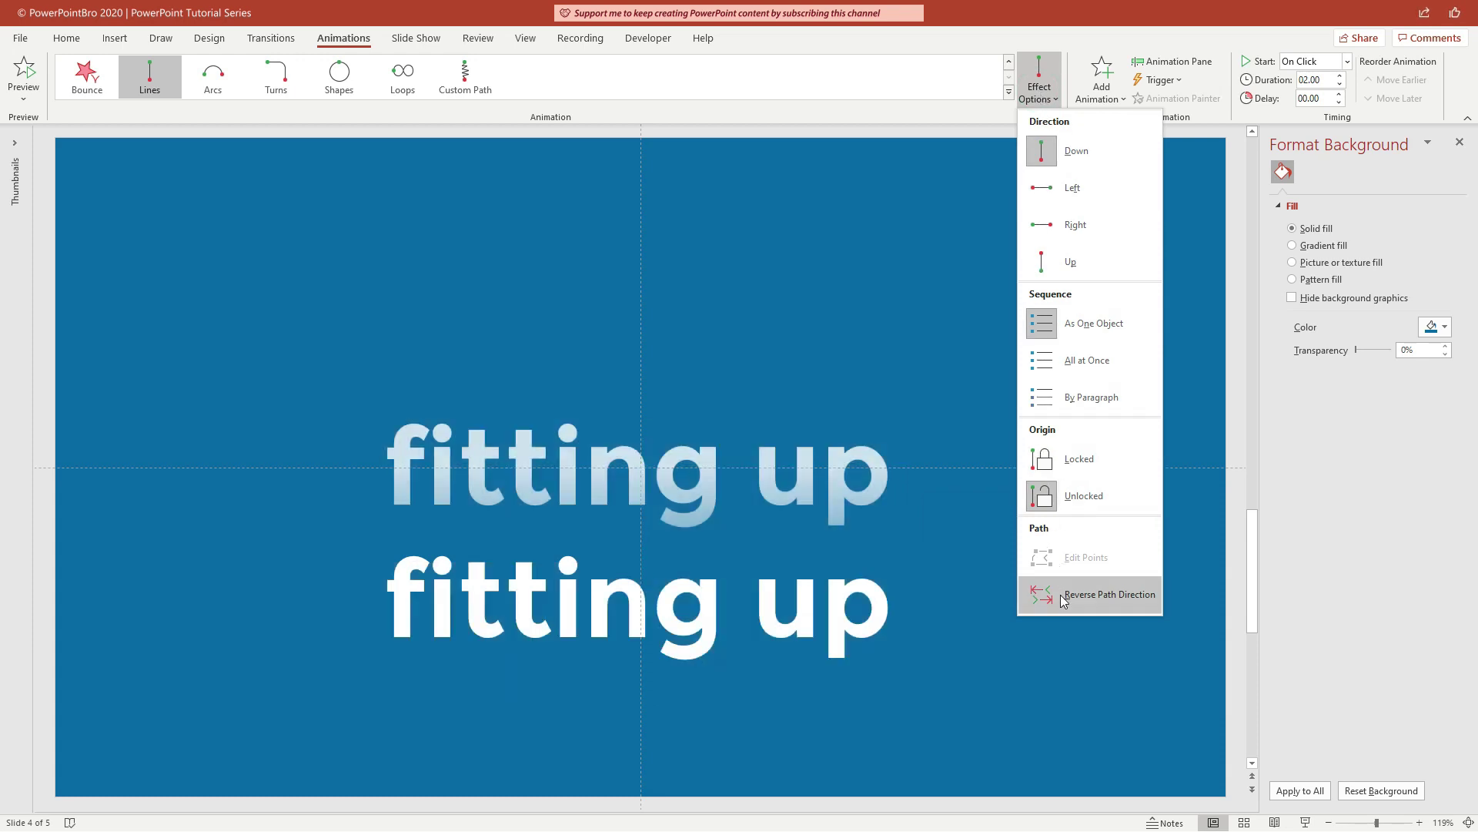
click(1061, 595)
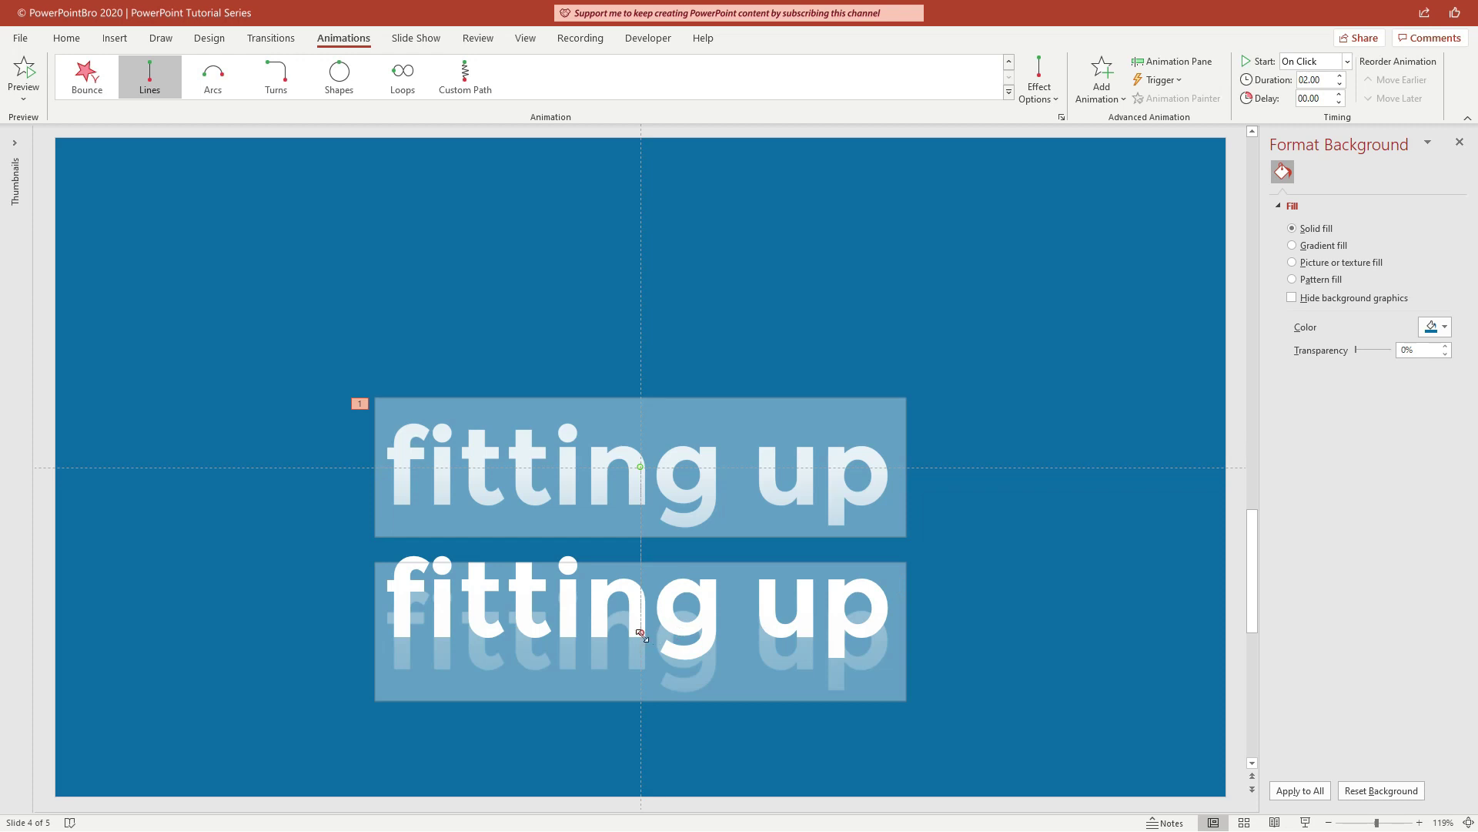
drag(641, 632, 686, 561)
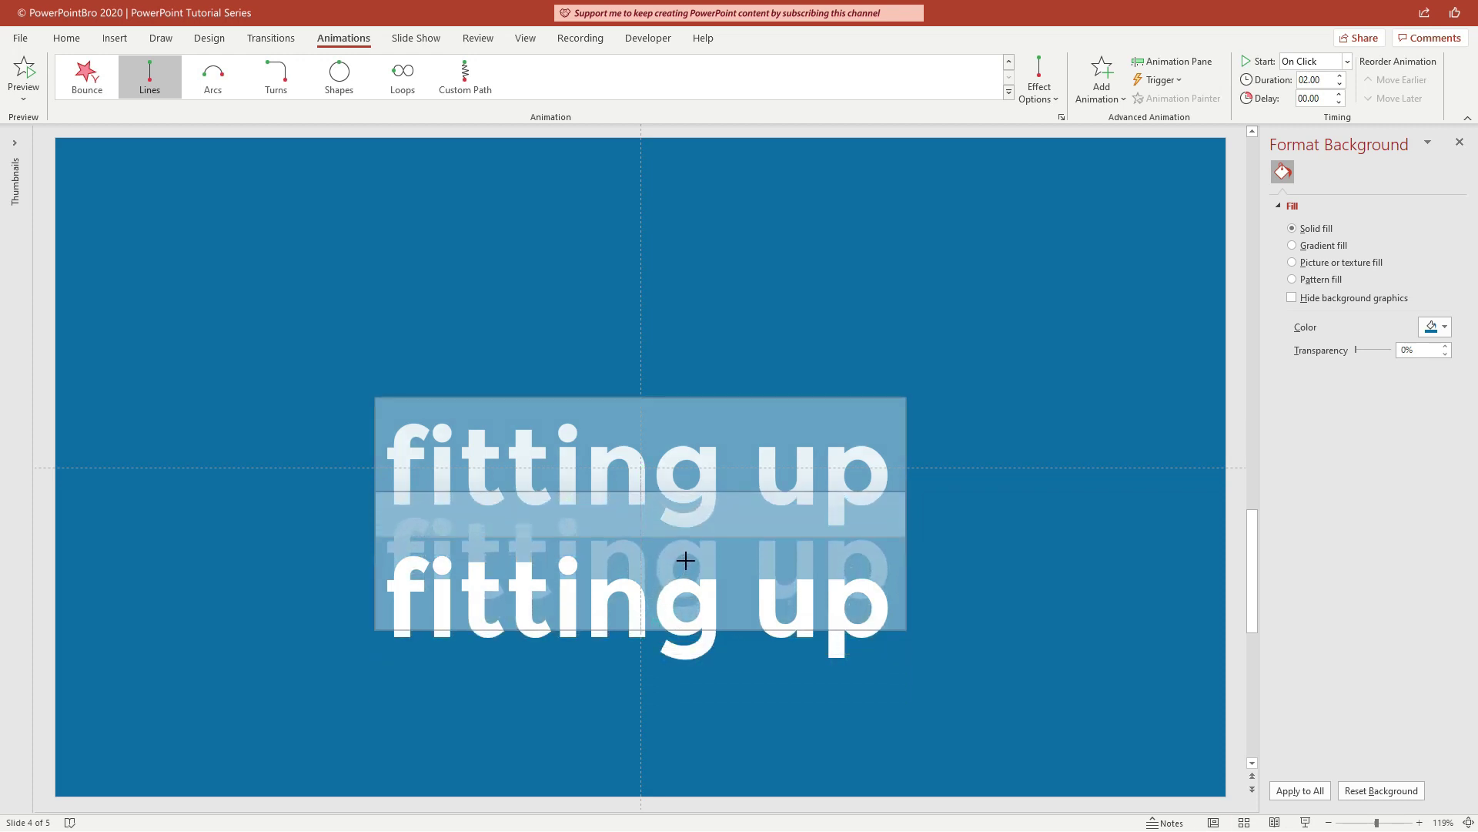
click(972, 376)
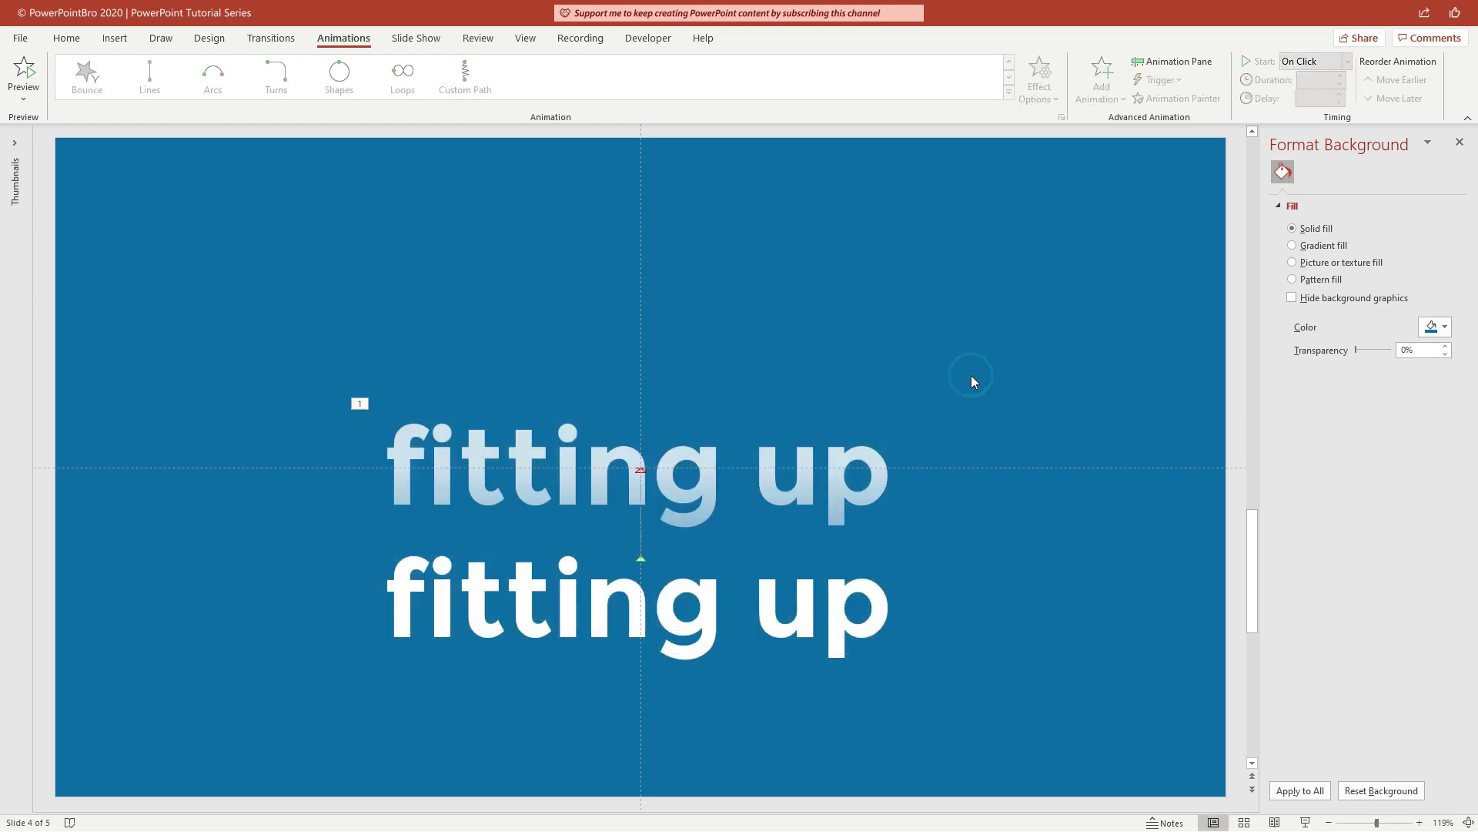
Copy the frosted upper title and paste a duplicate onto the slide.
click(907, 439)
right_click(907, 439)
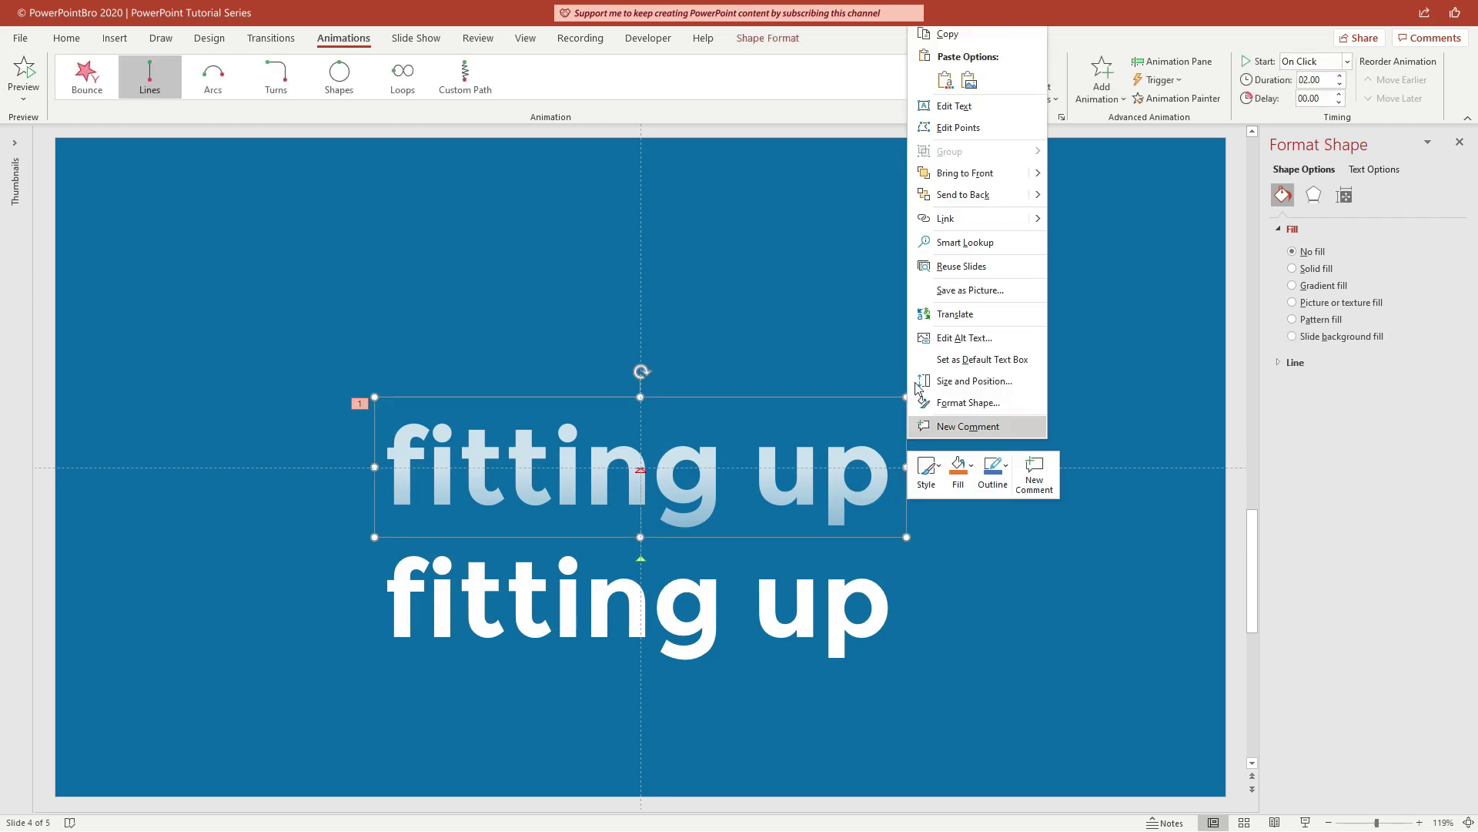
click(954, 35)
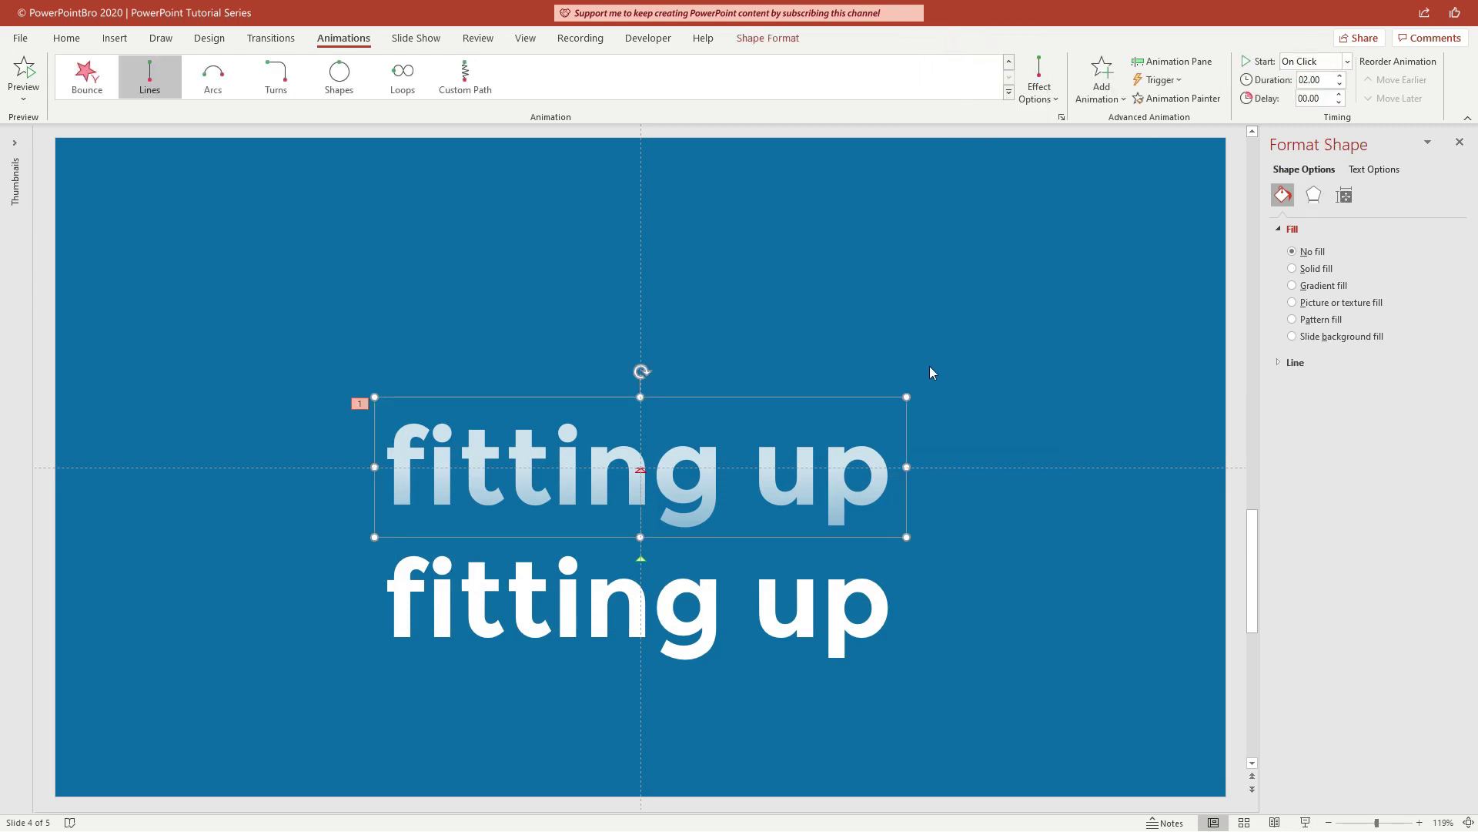
right_click(921, 428)
click(956, 457)
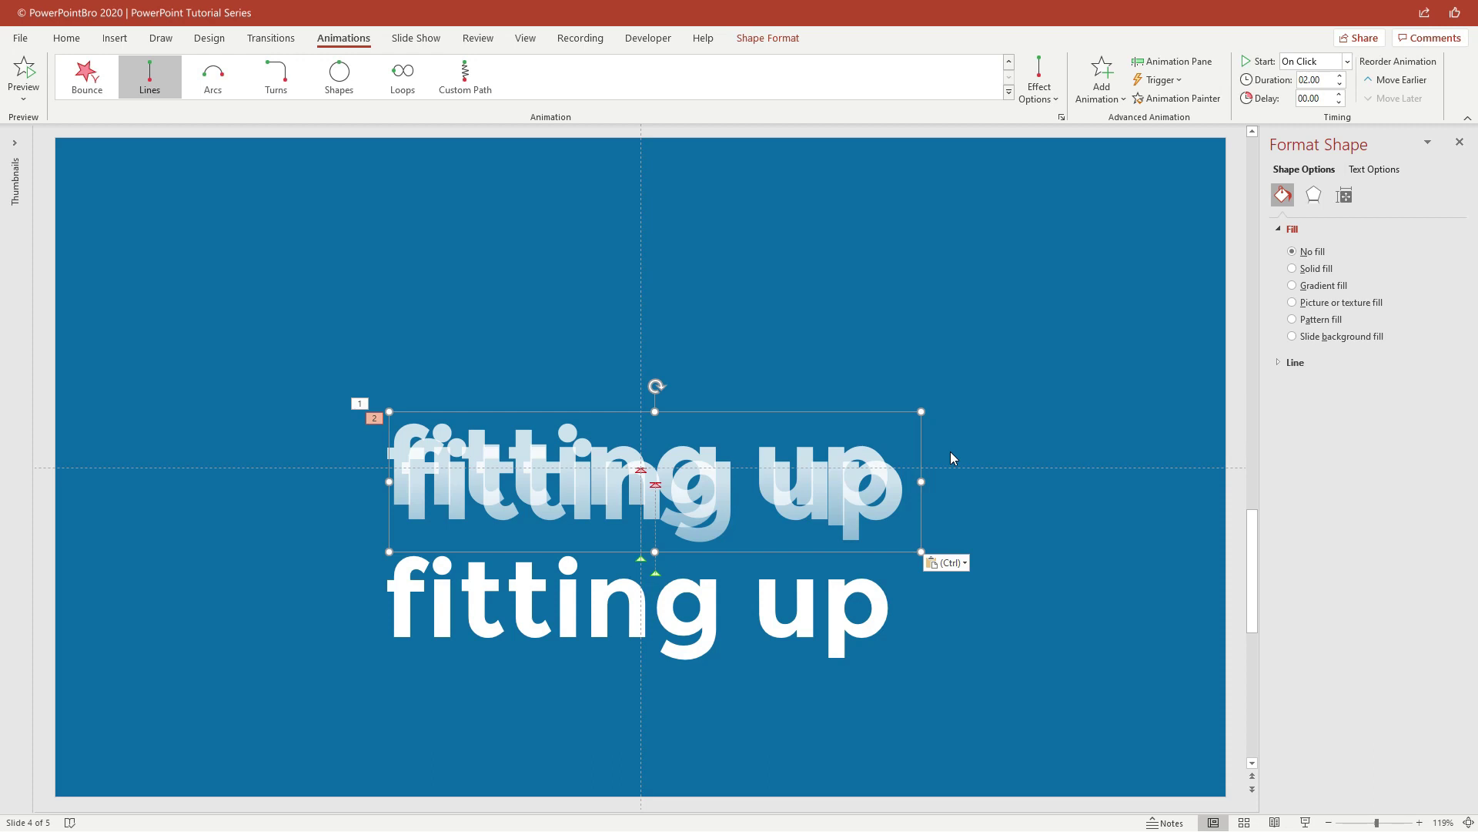
Give the copy No Fill with a white text outline and align it over the original.
click(767, 49)
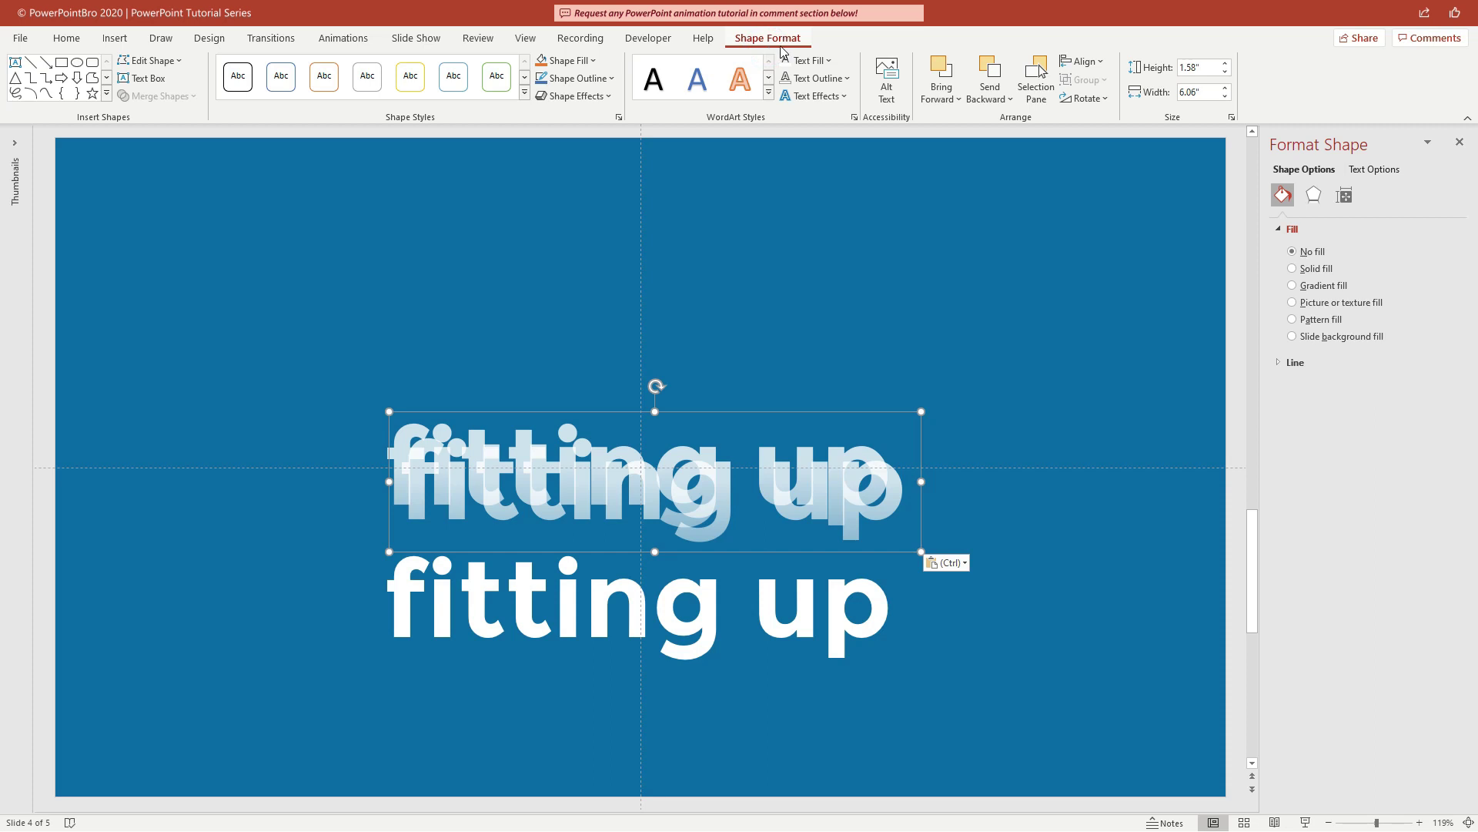
click(801, 61)
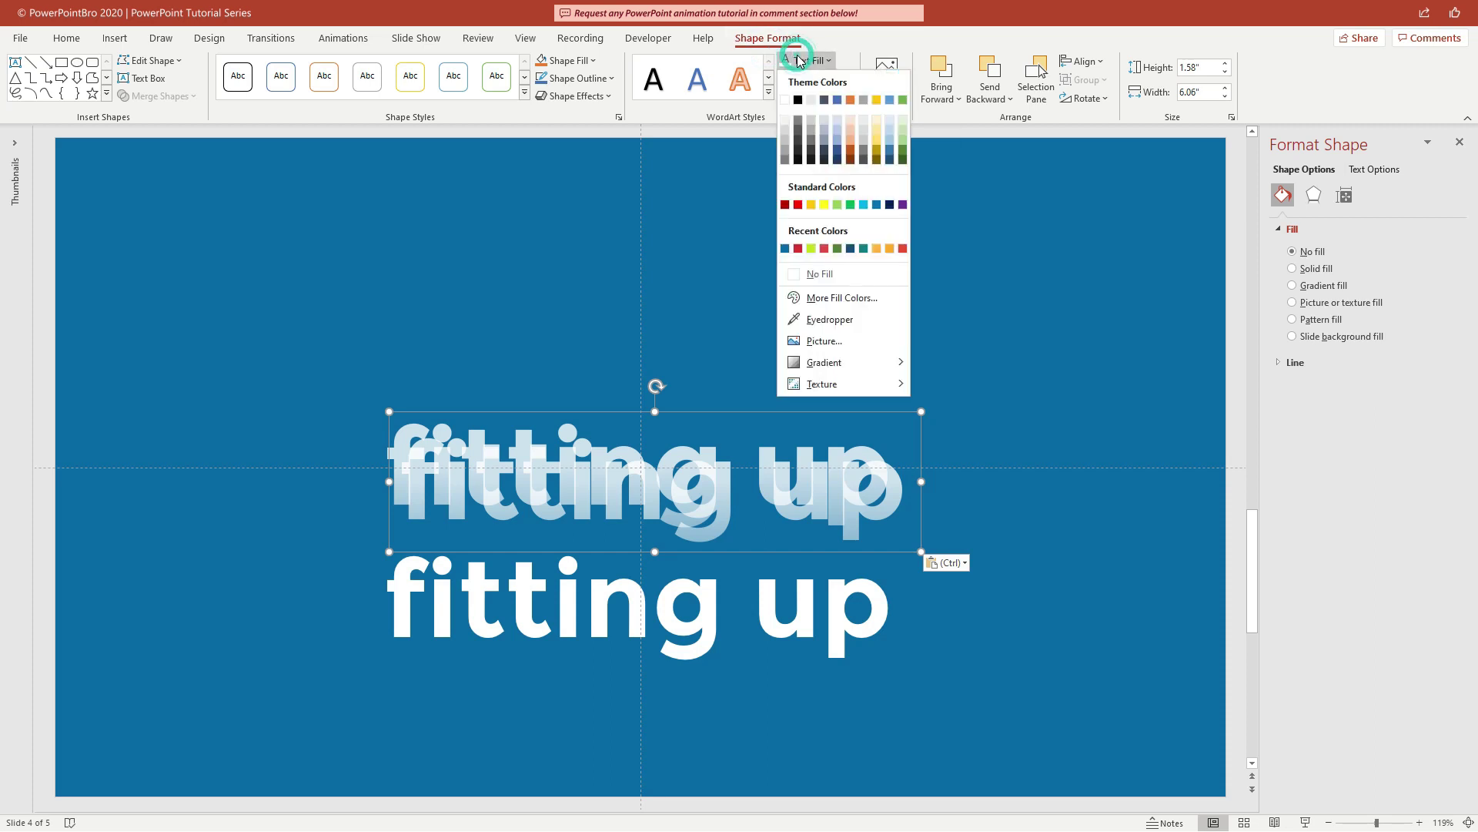
click(819, 275)
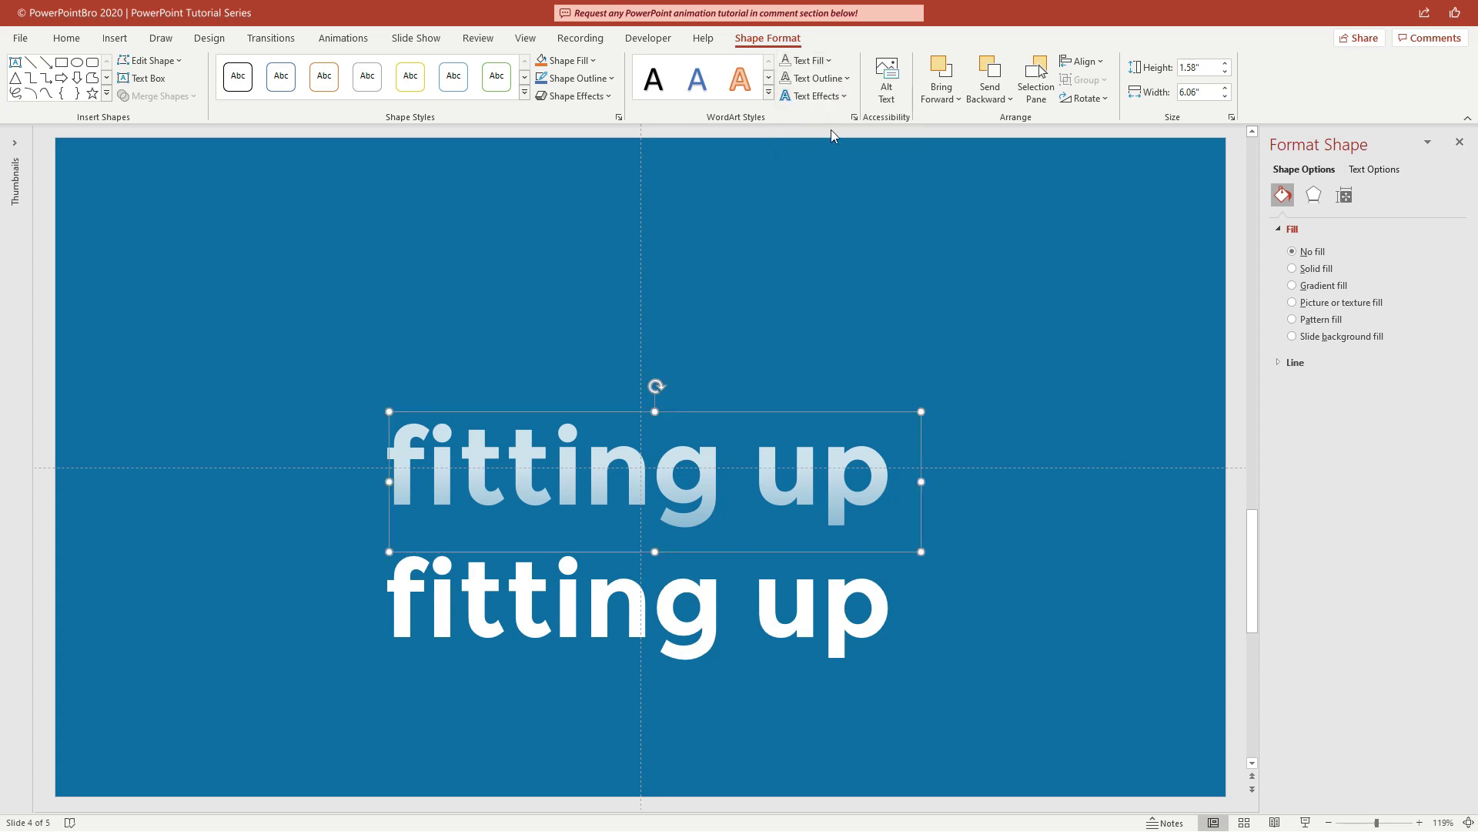
click(824, 83)
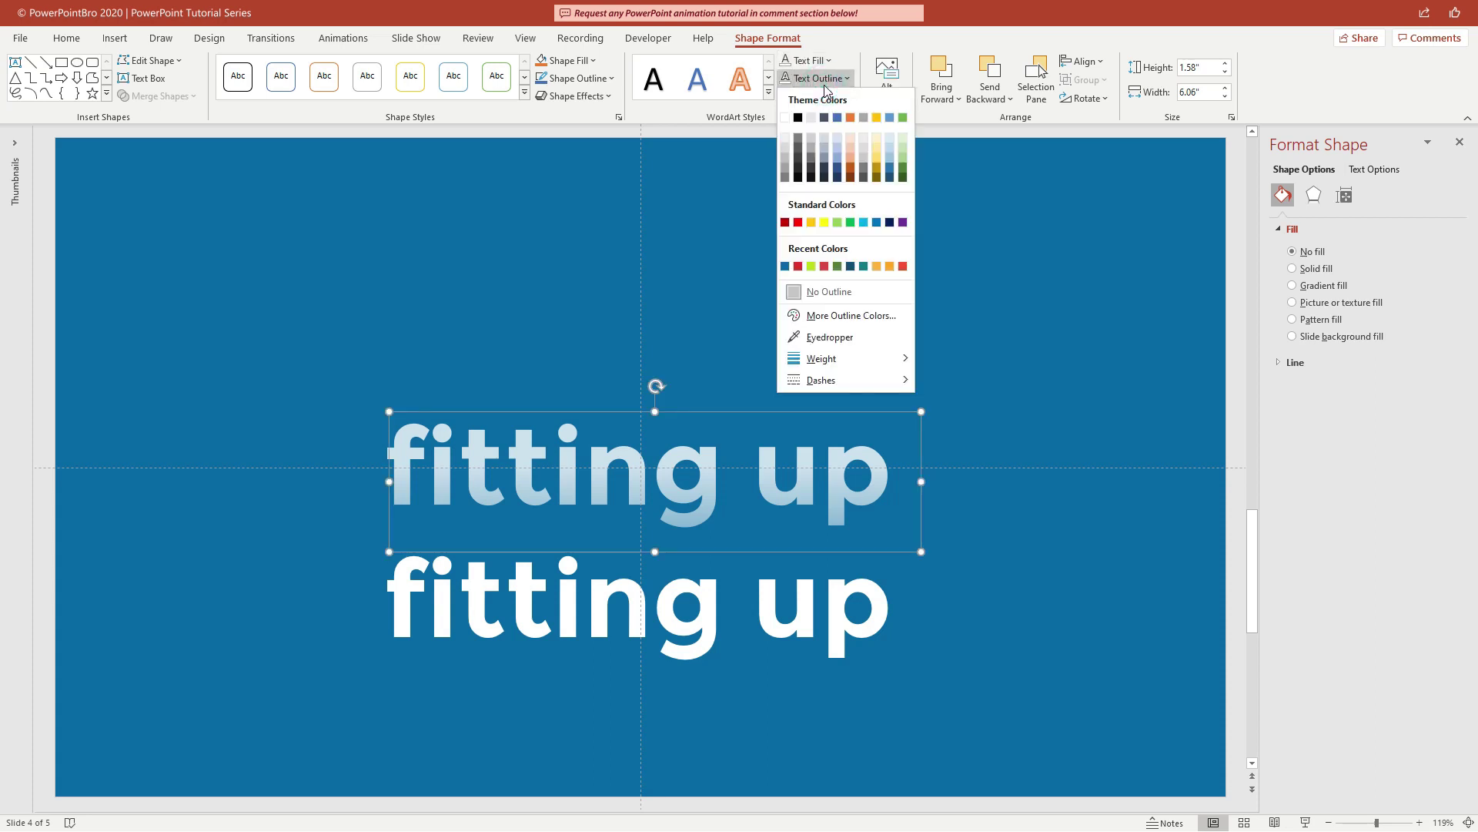
click(791, 117)
drag(917, 425, 905, 415)
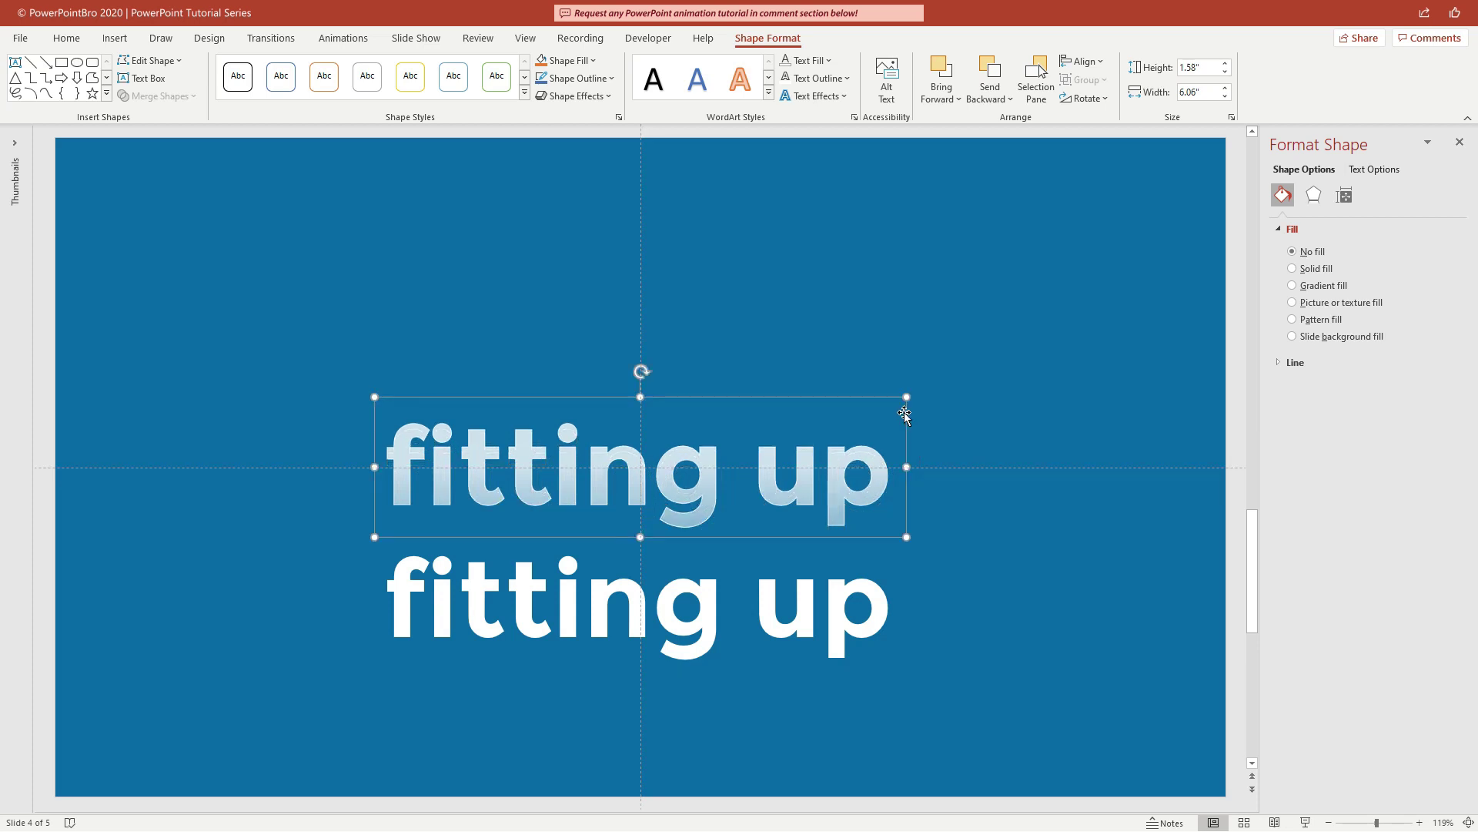
Apply a Fly In entrance to the outlined title and a Fade entrance to the lower white title.
click(368, 40)
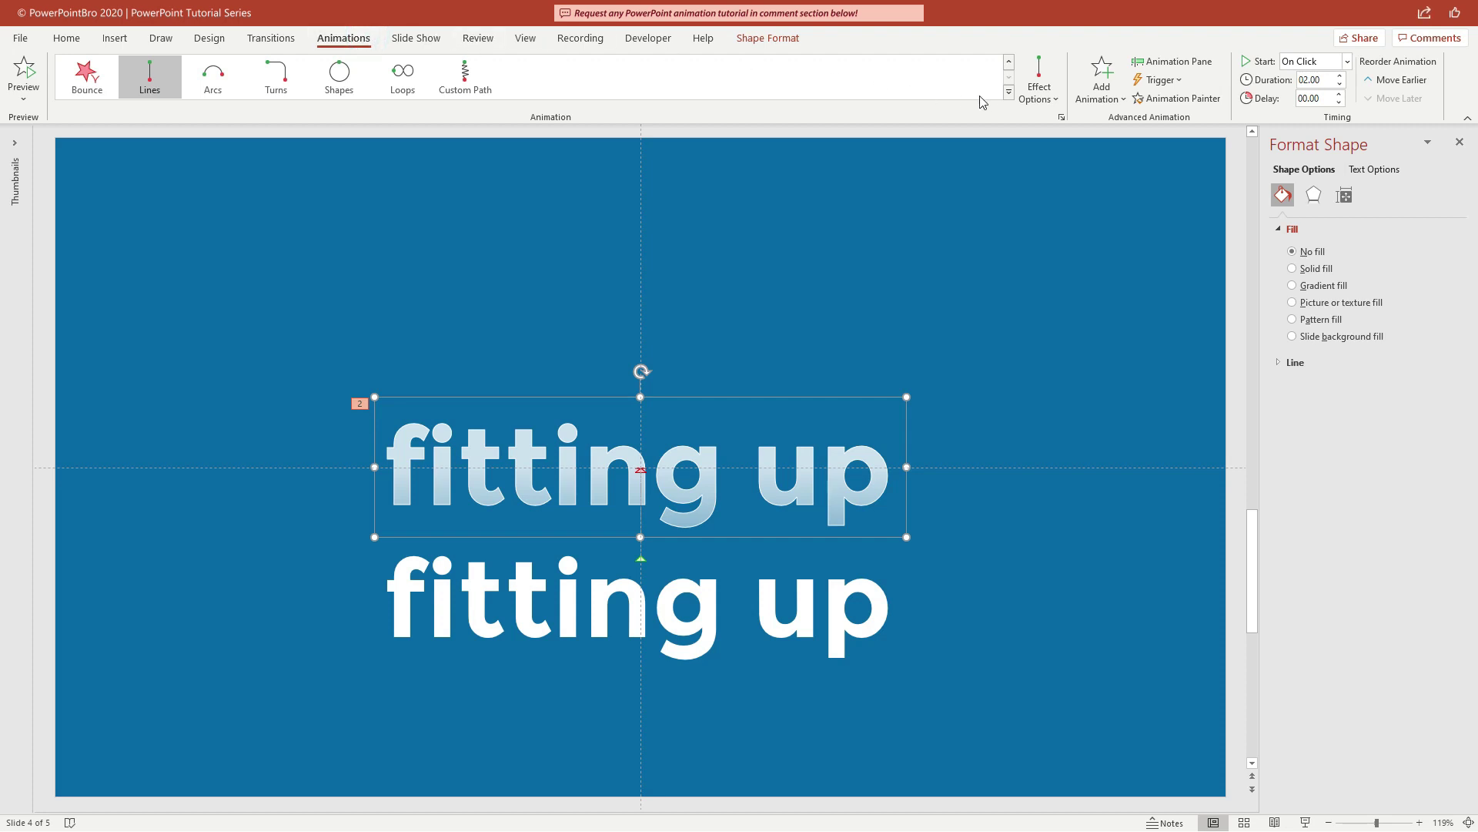
click(1009, 92)
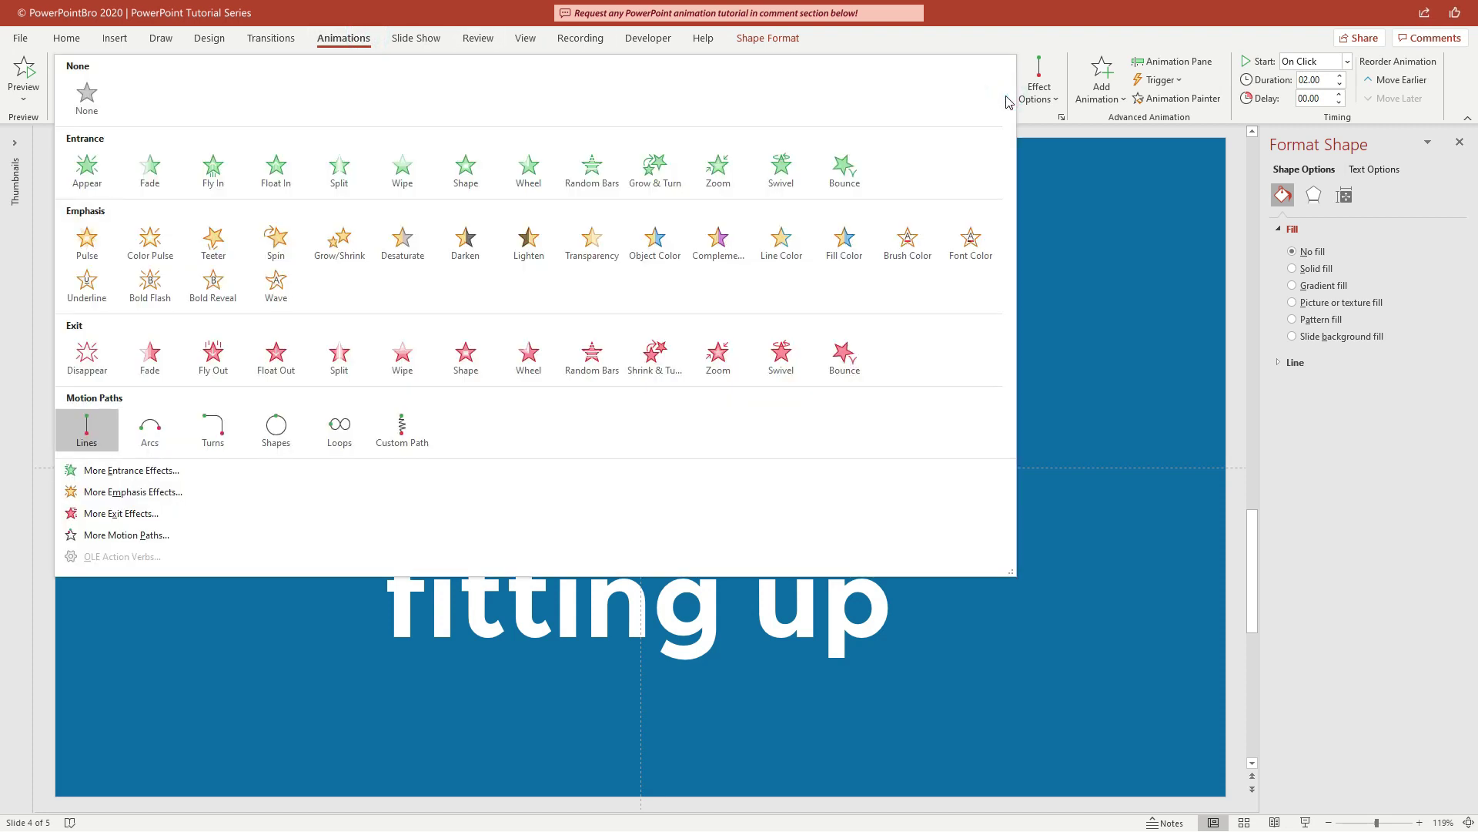
click(237, 168)
click(236, 167)
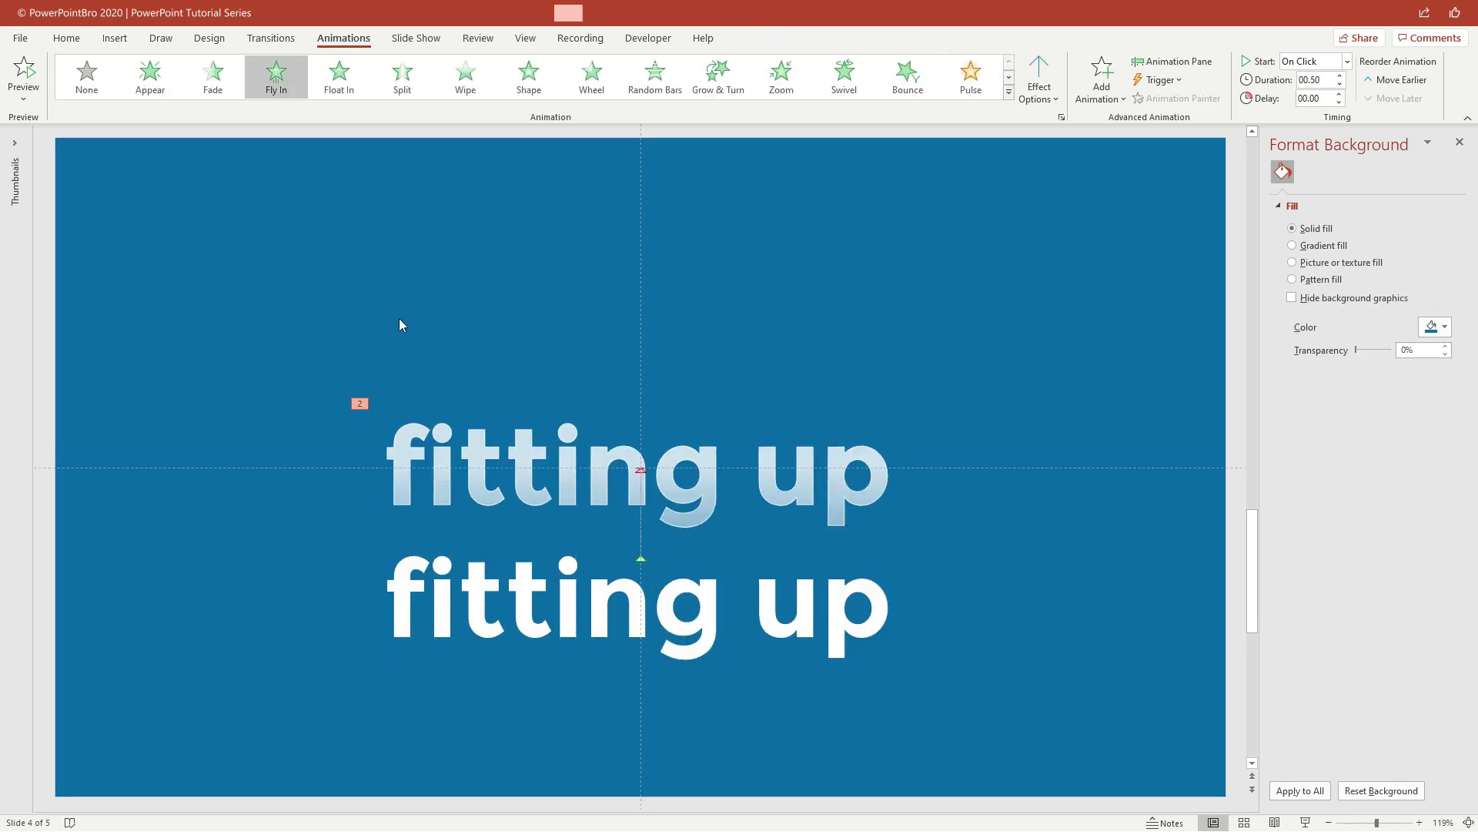
drag(997, 517, 297, 730)
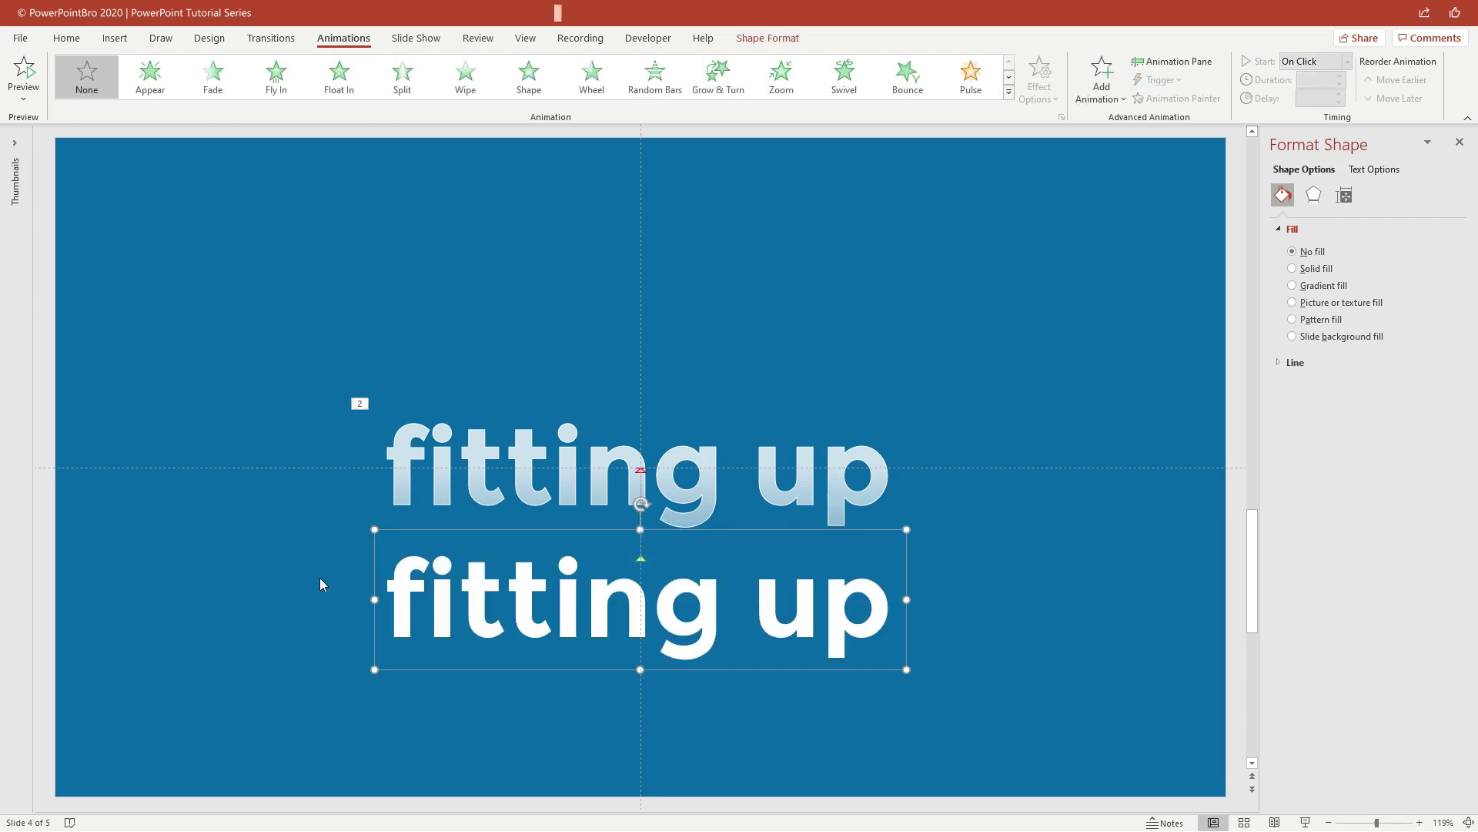
click(226, 91)
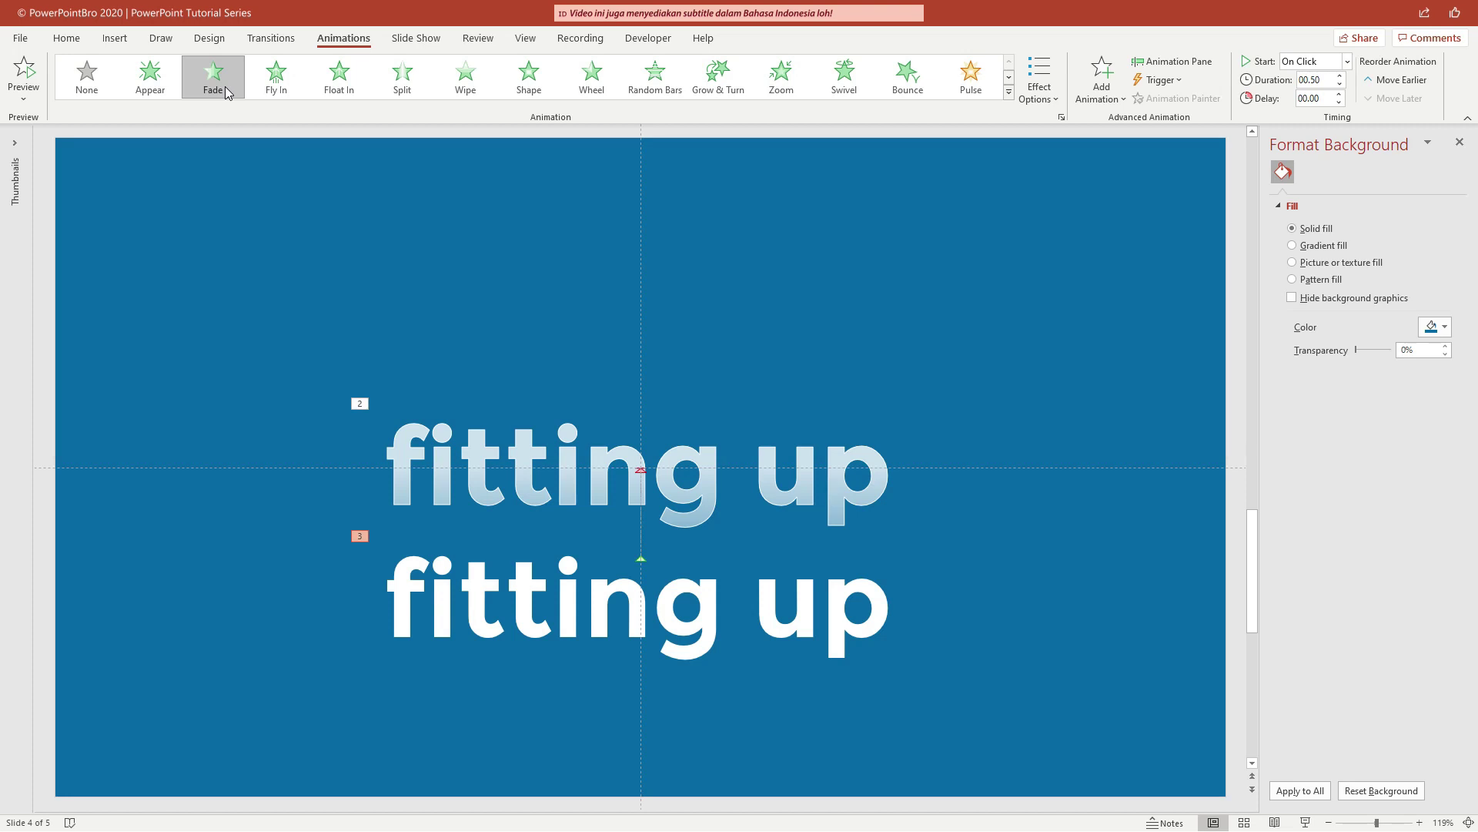
Copy the upper 'fitting up' text box.
click(757, 397)
right_click(791, 393)
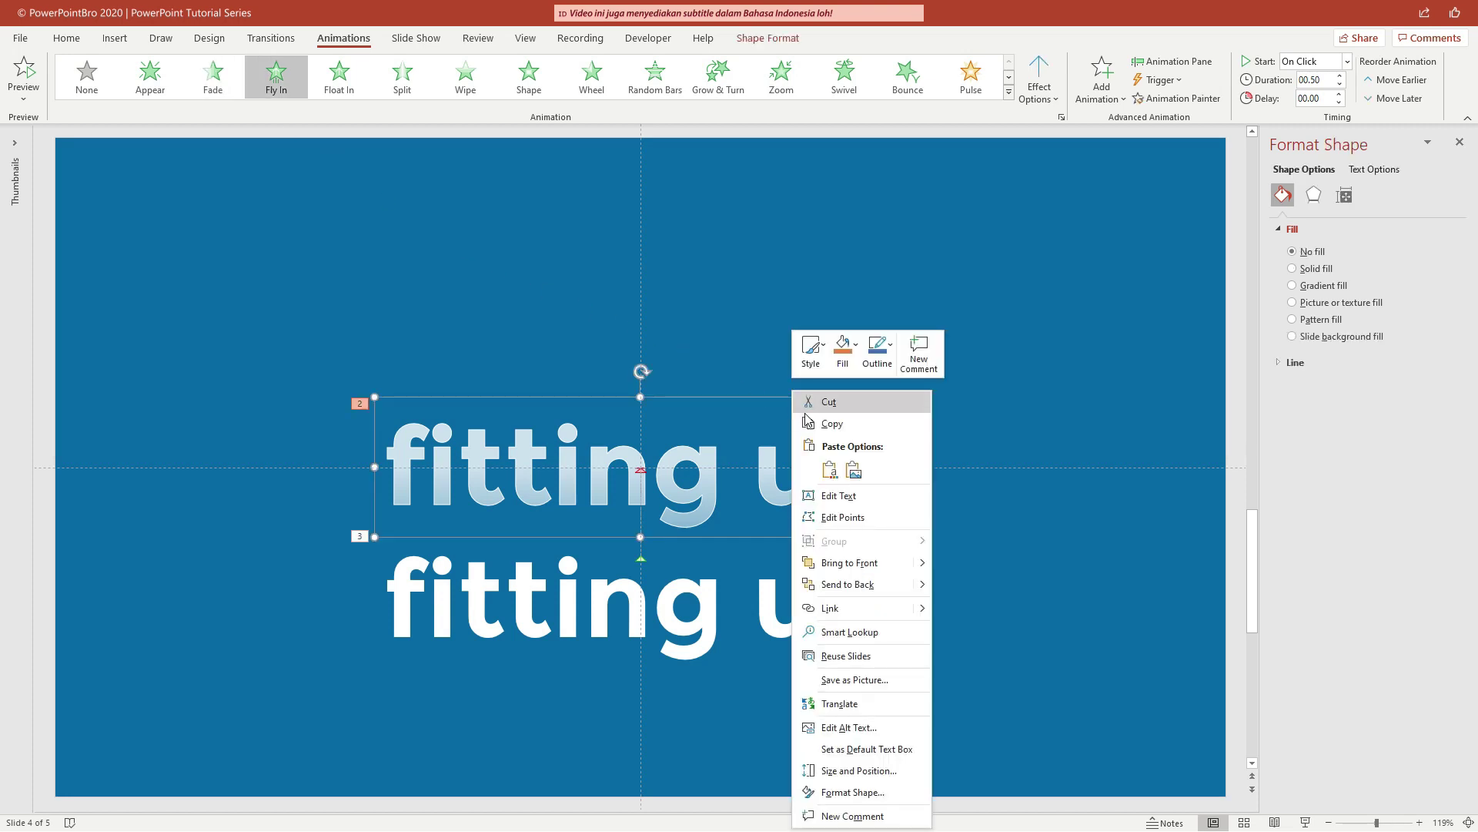
click(818, 424)
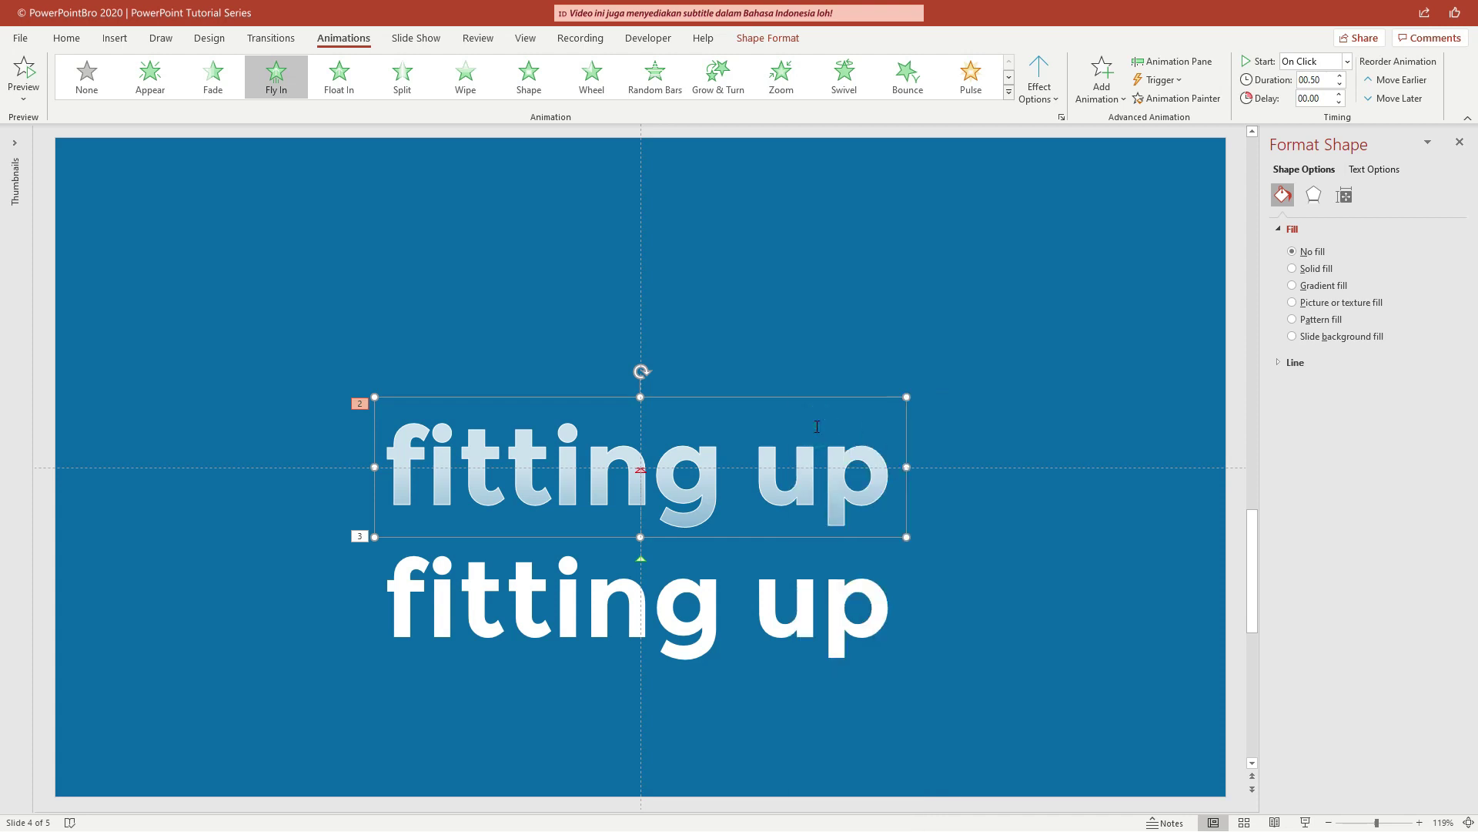
right_click(791, 375)
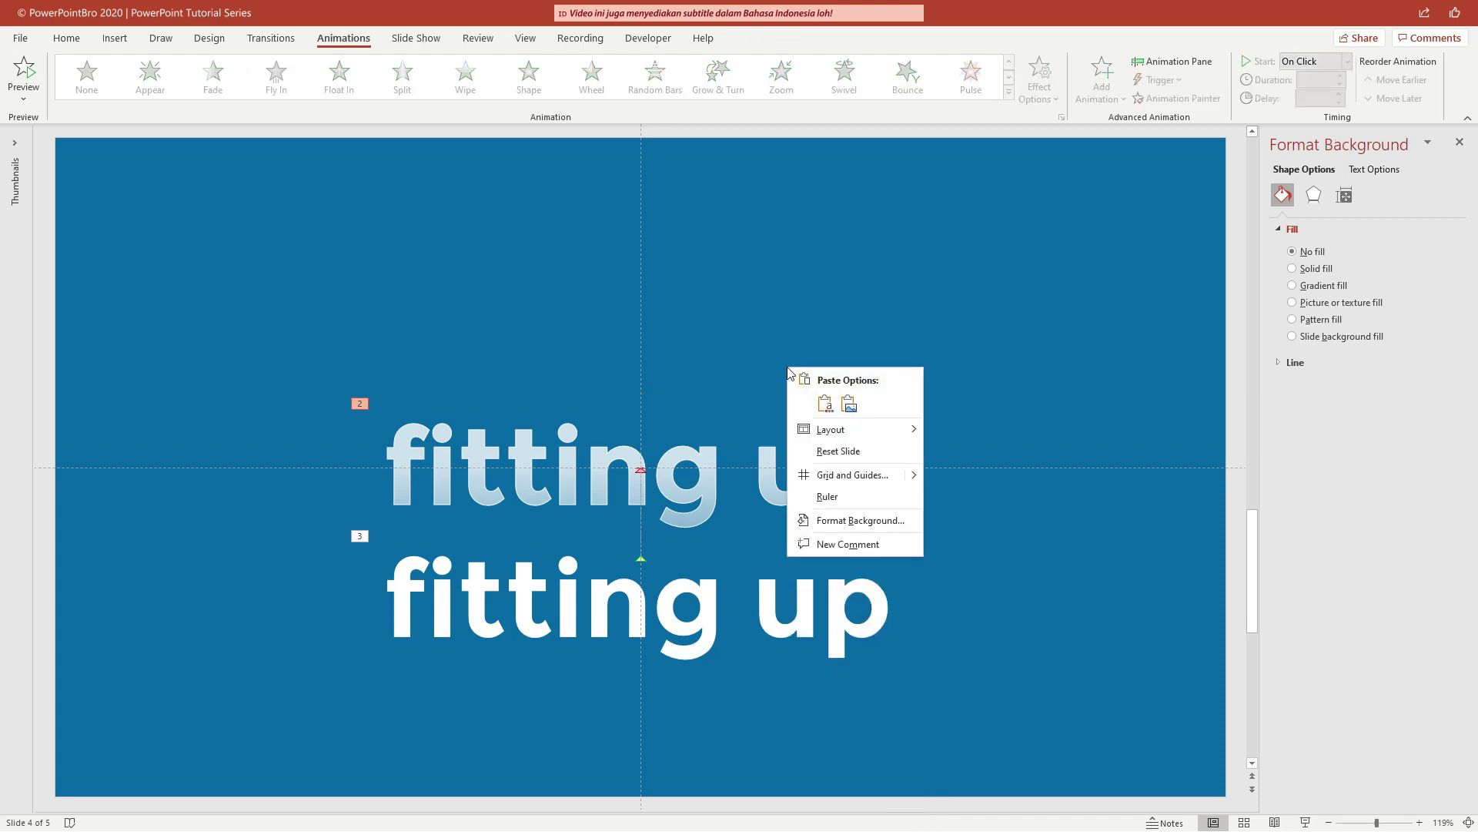
Paste another upper-title copy and line it up exactly over the original.
click(824, 403)
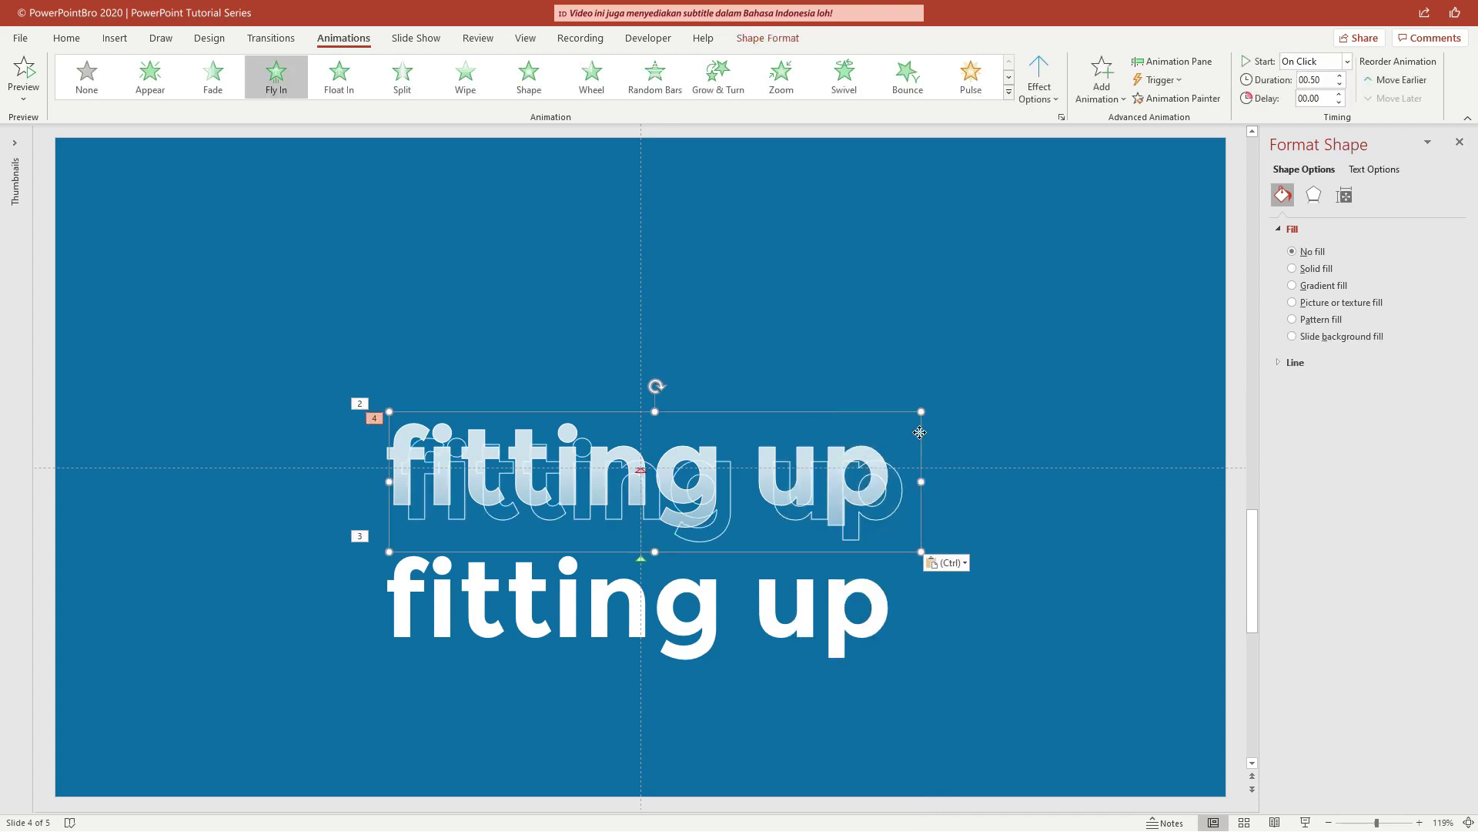
drag(919, 432, 906, 416)
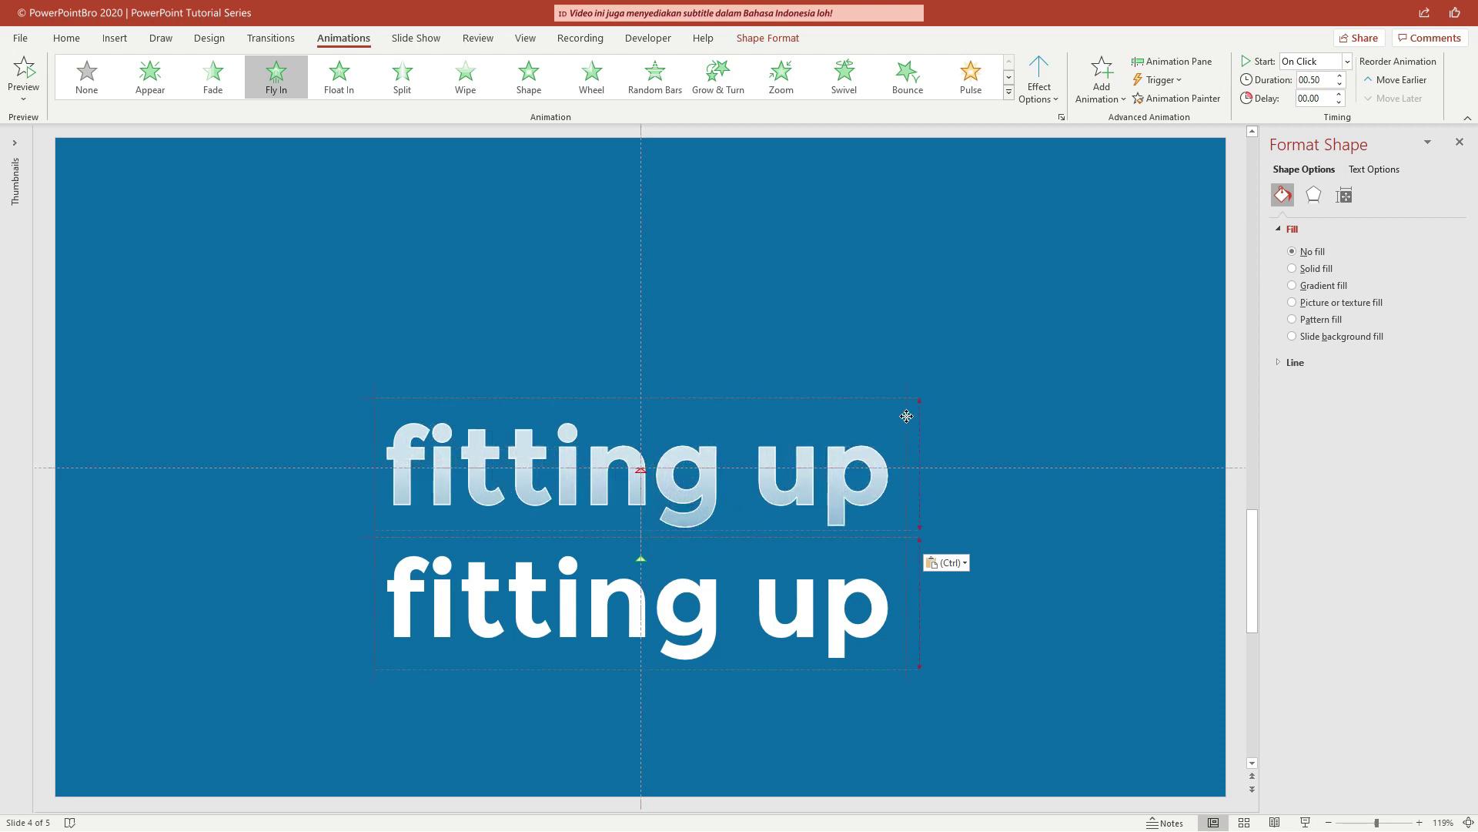
click(84, 40)
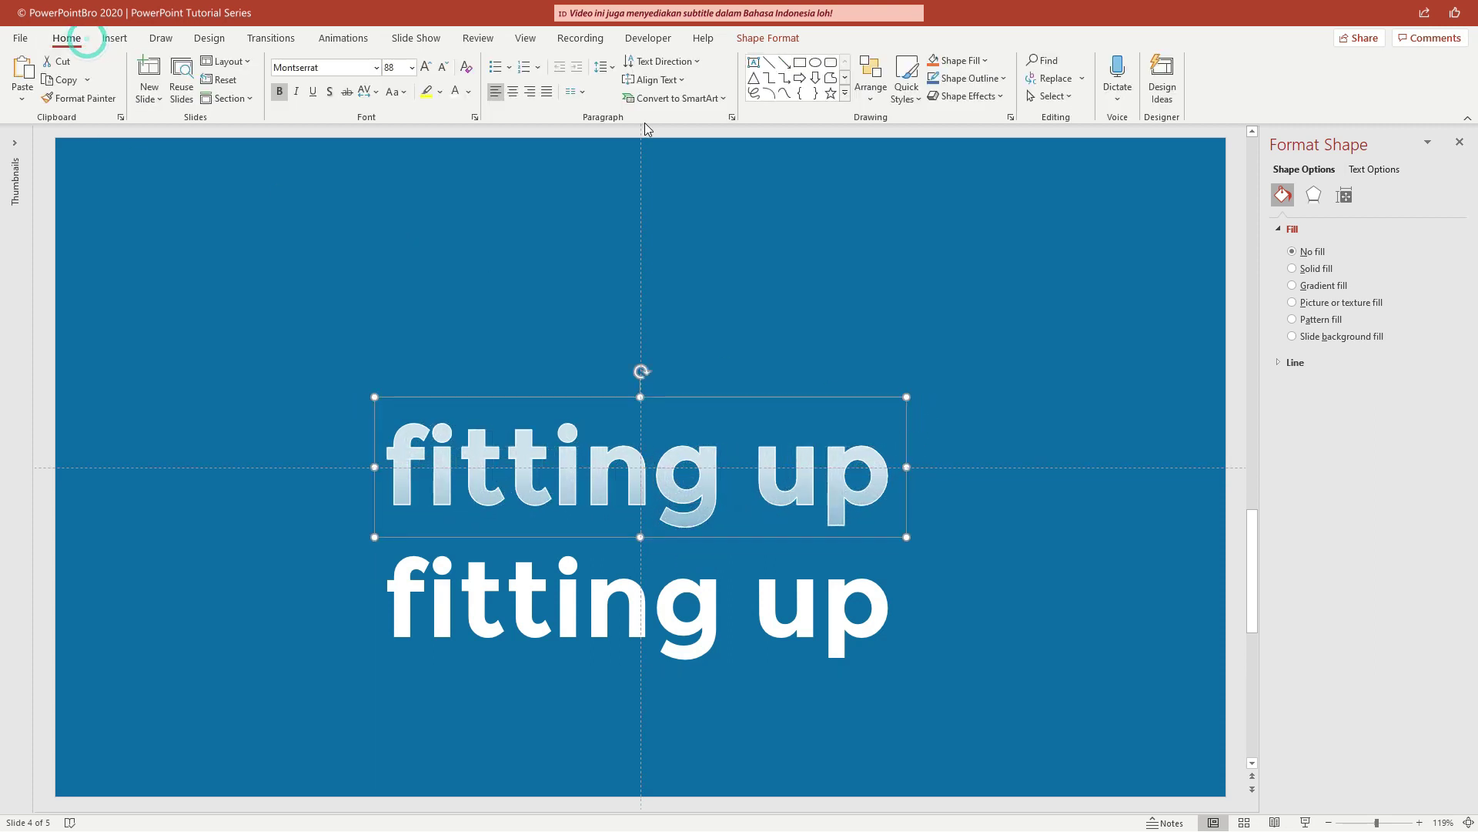
Draw a 13.33 × 7.5 inch rectangle over the whole slide, send it backward, and also select the text.
click(801, 68)
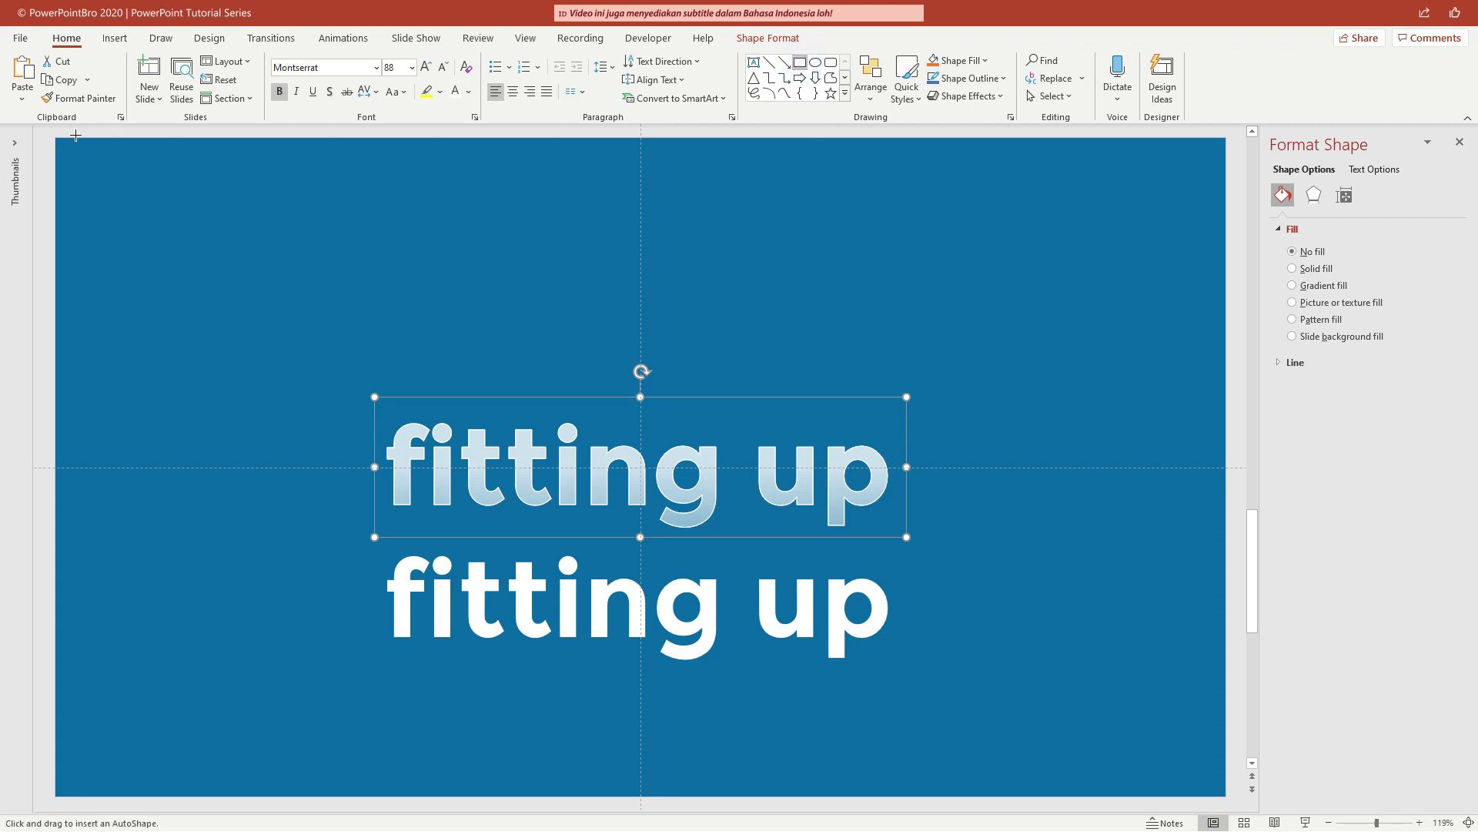
drag(57, 137, 1225, 795)
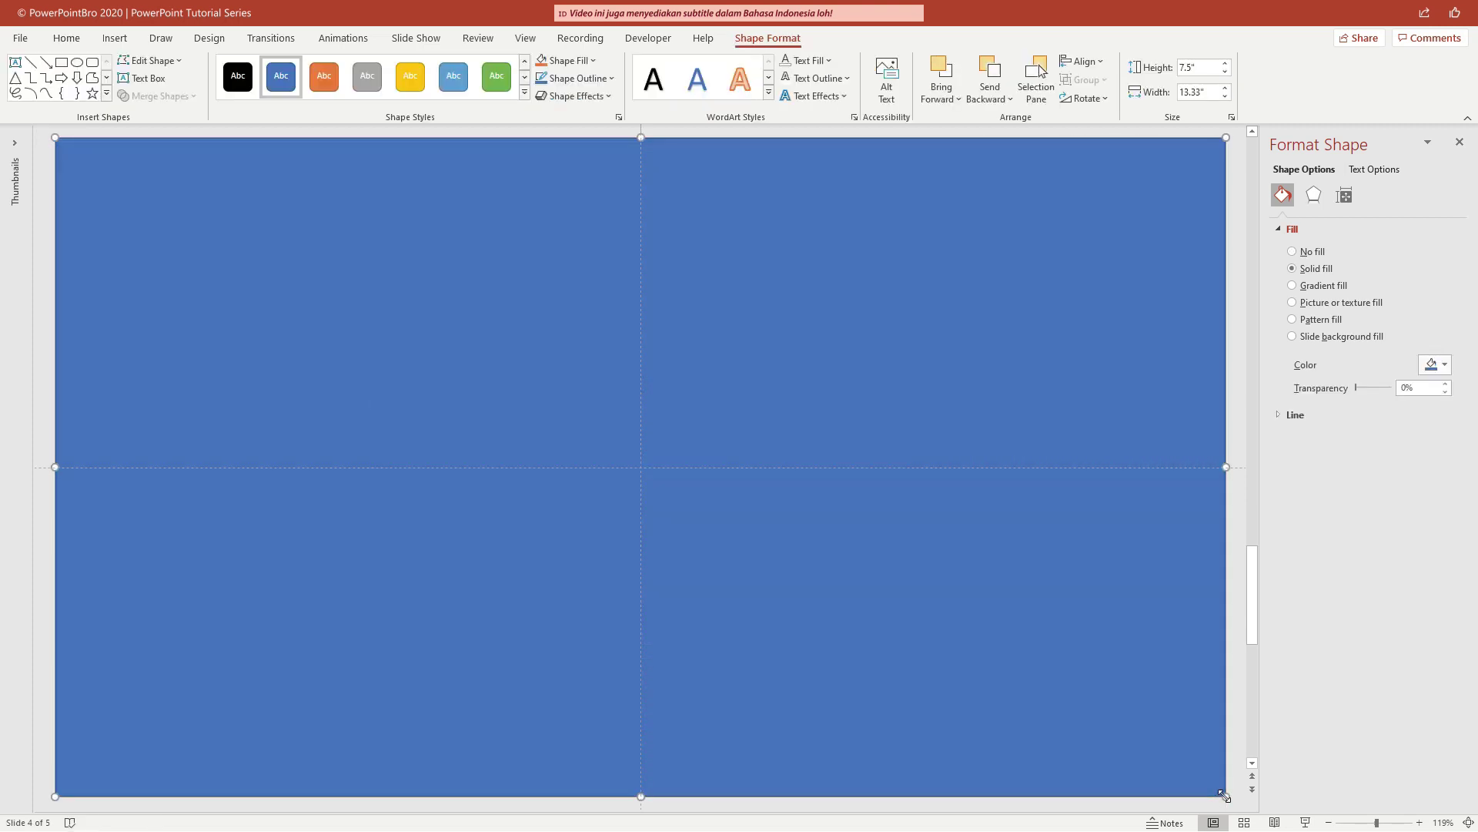
click(998, 79)
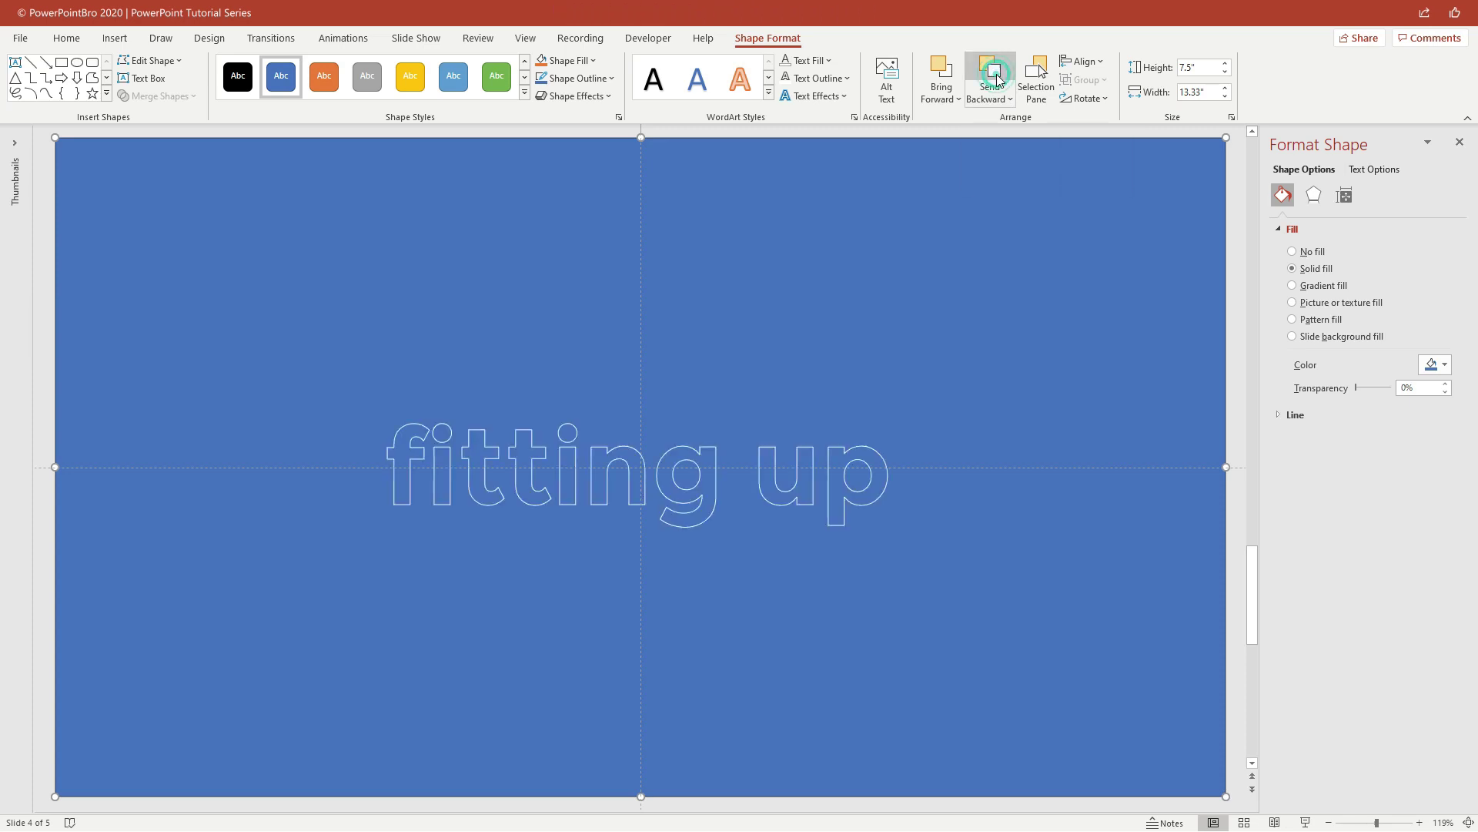
shift+click(857, 467)
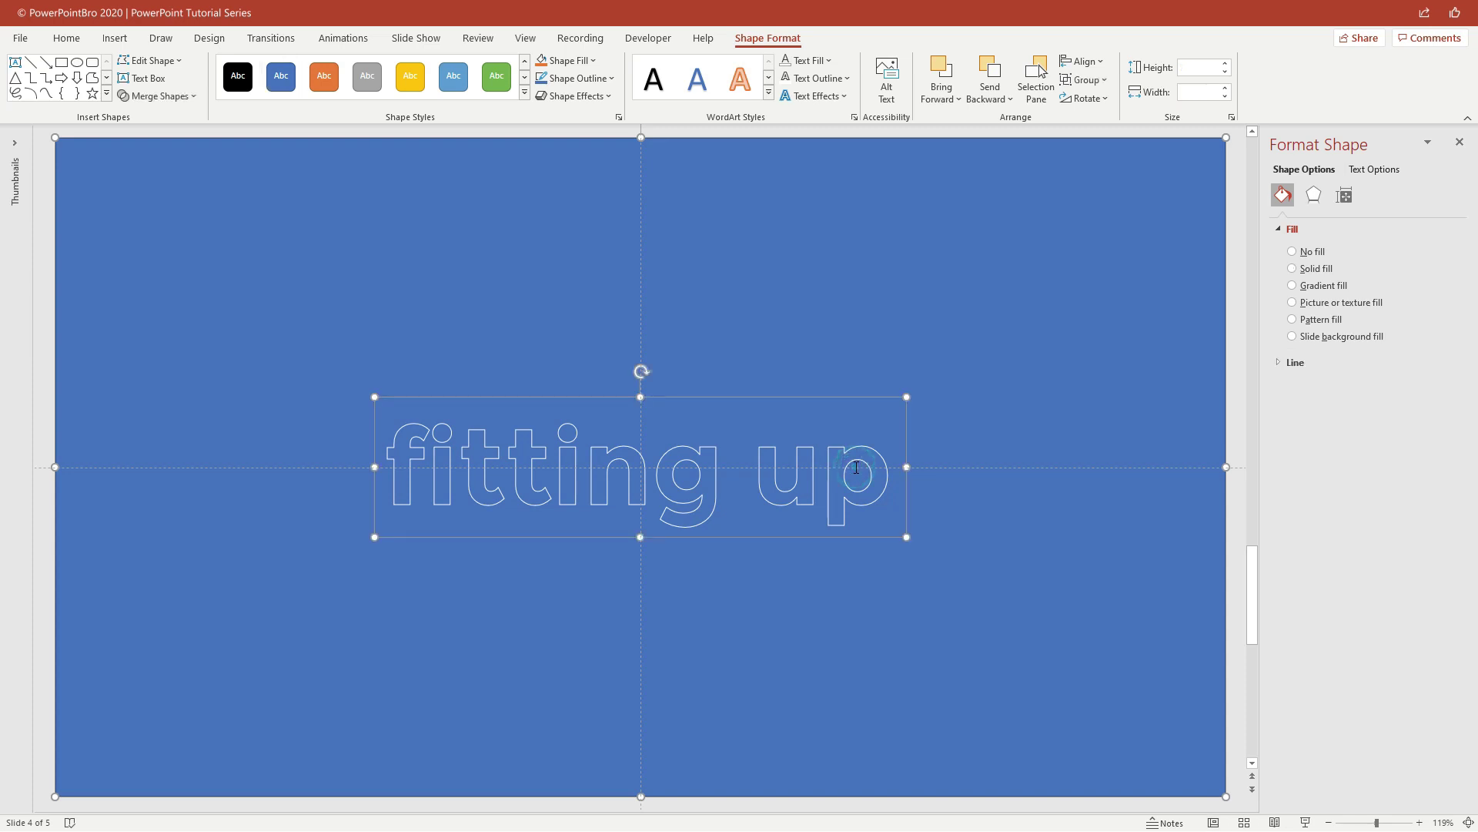
Subtract the letters from the rectangle and give it a slide background fill.
click(171, 99)
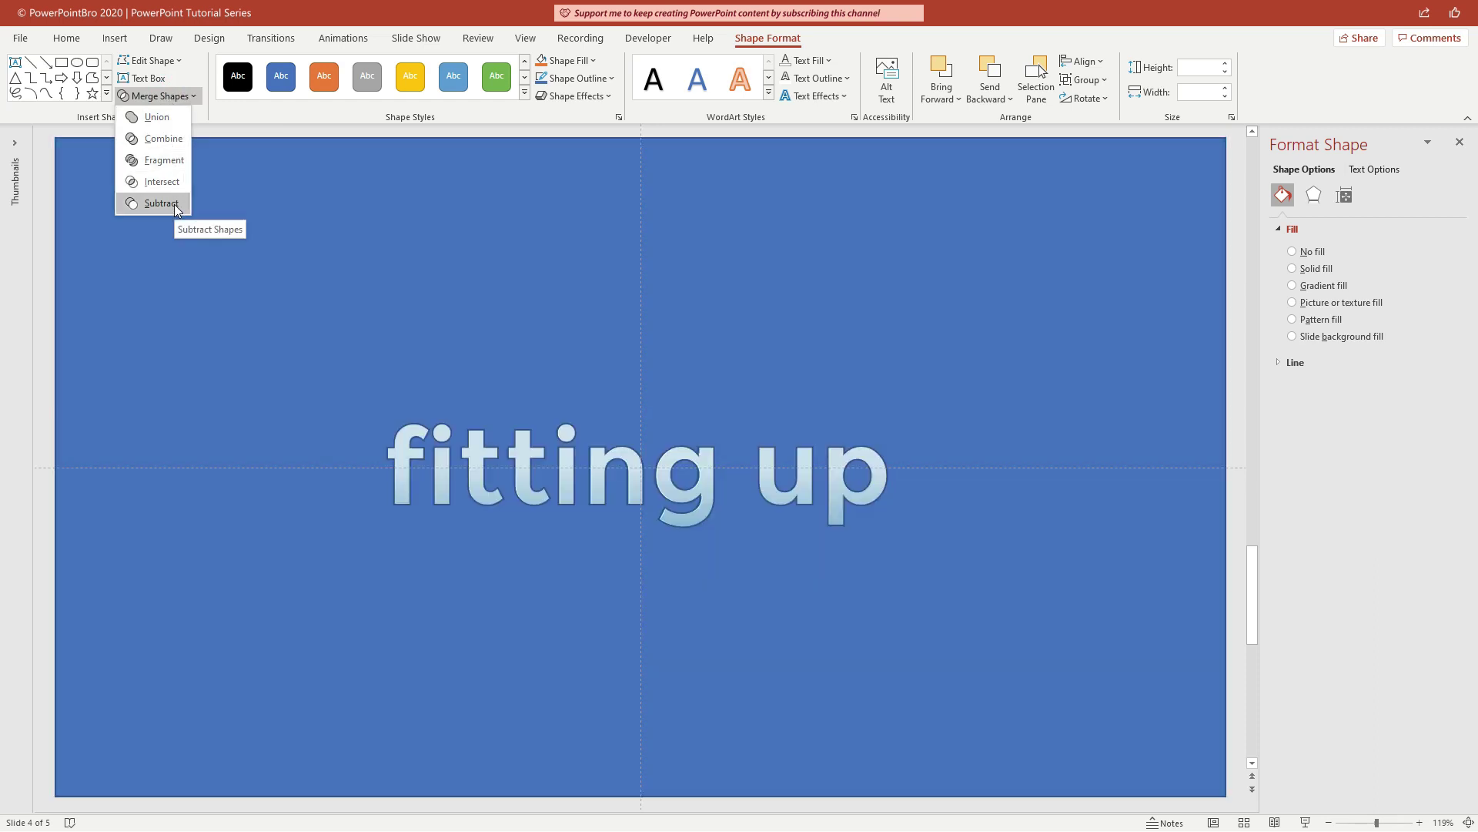
click(175, 204)
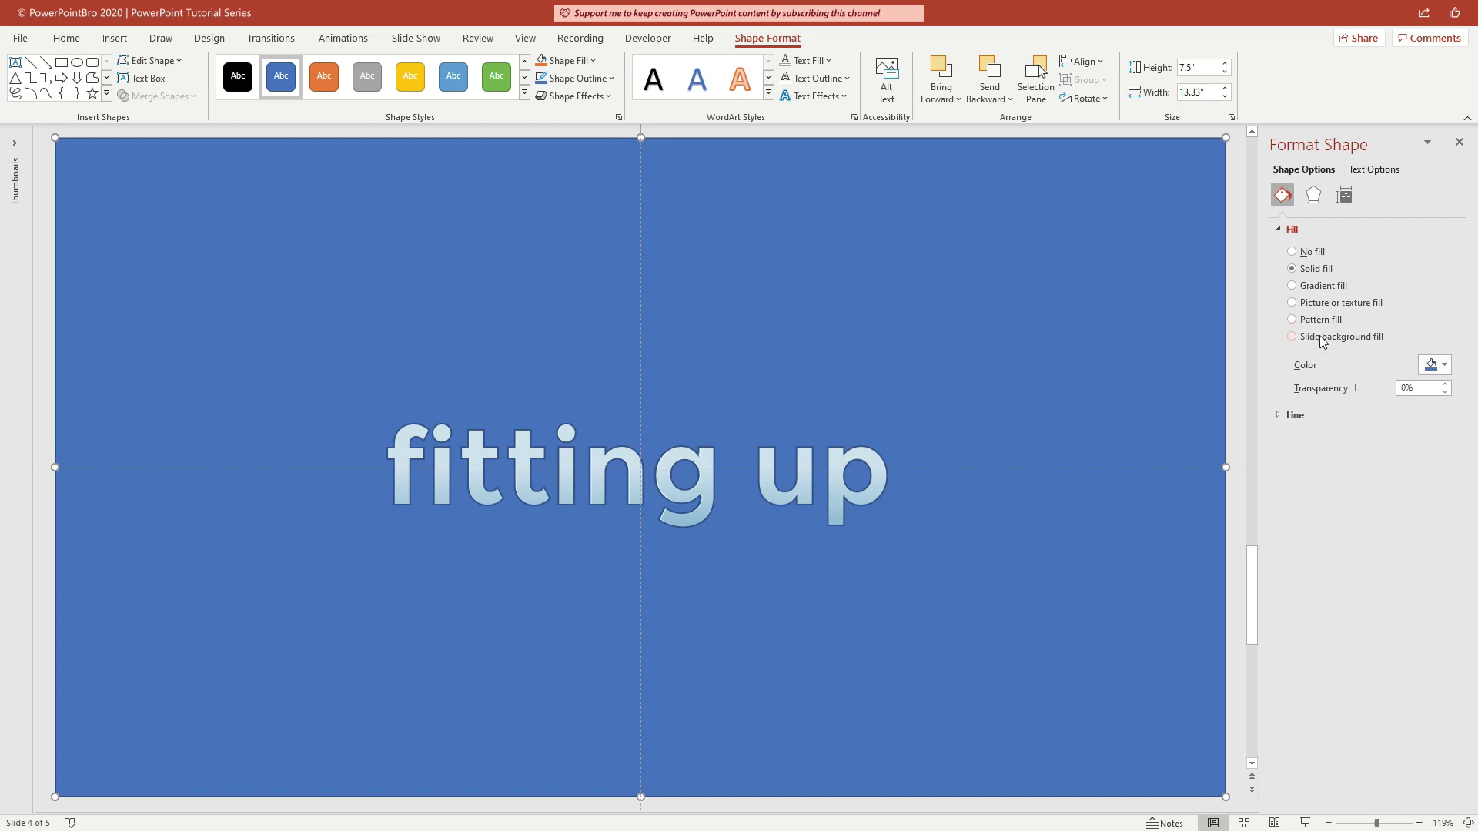
click(1293, 337)
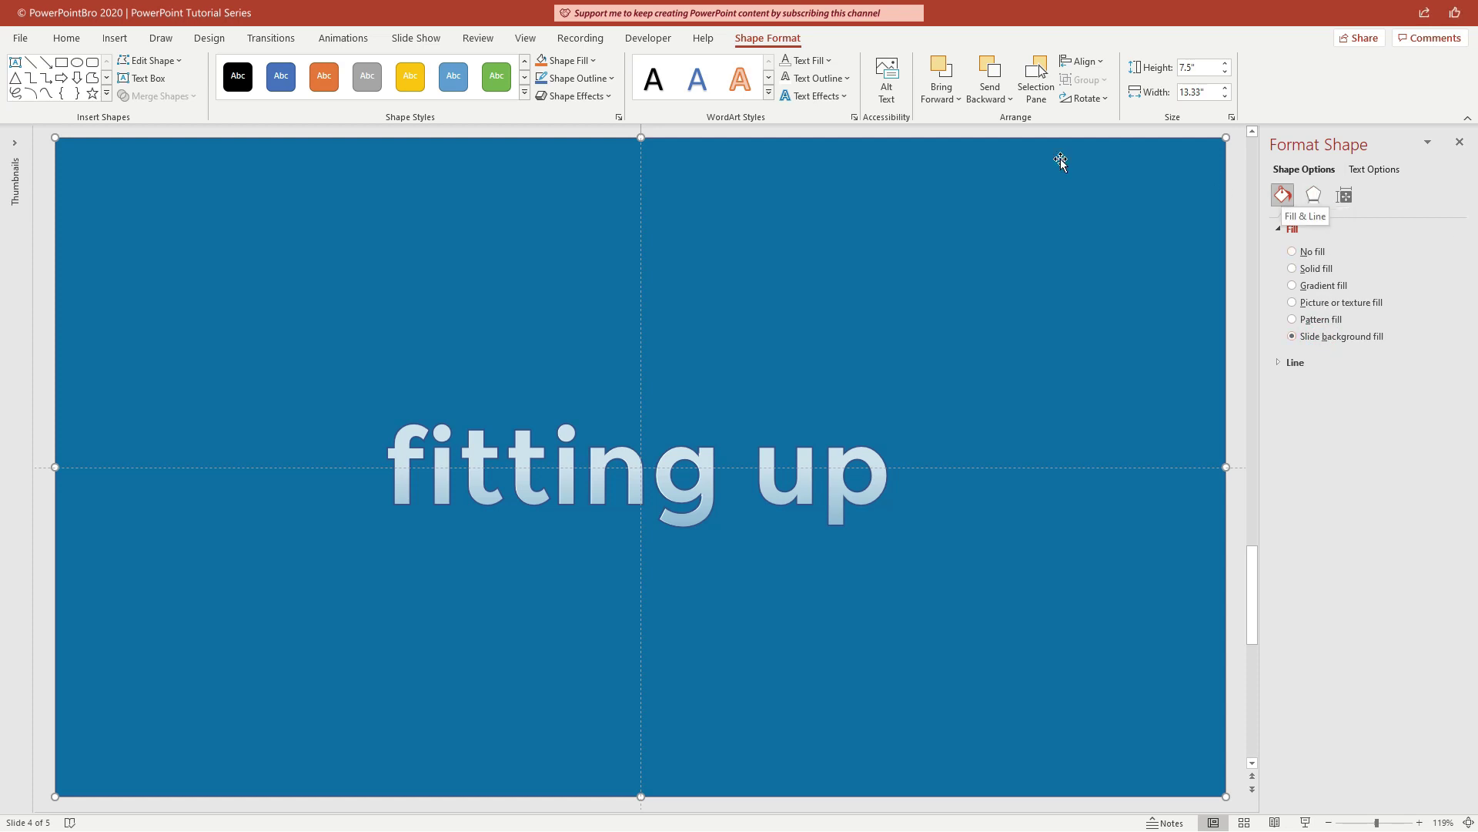
Remove the cut-out shape's outline and send it back one layer.
click(593, 96)
click(585, 77)
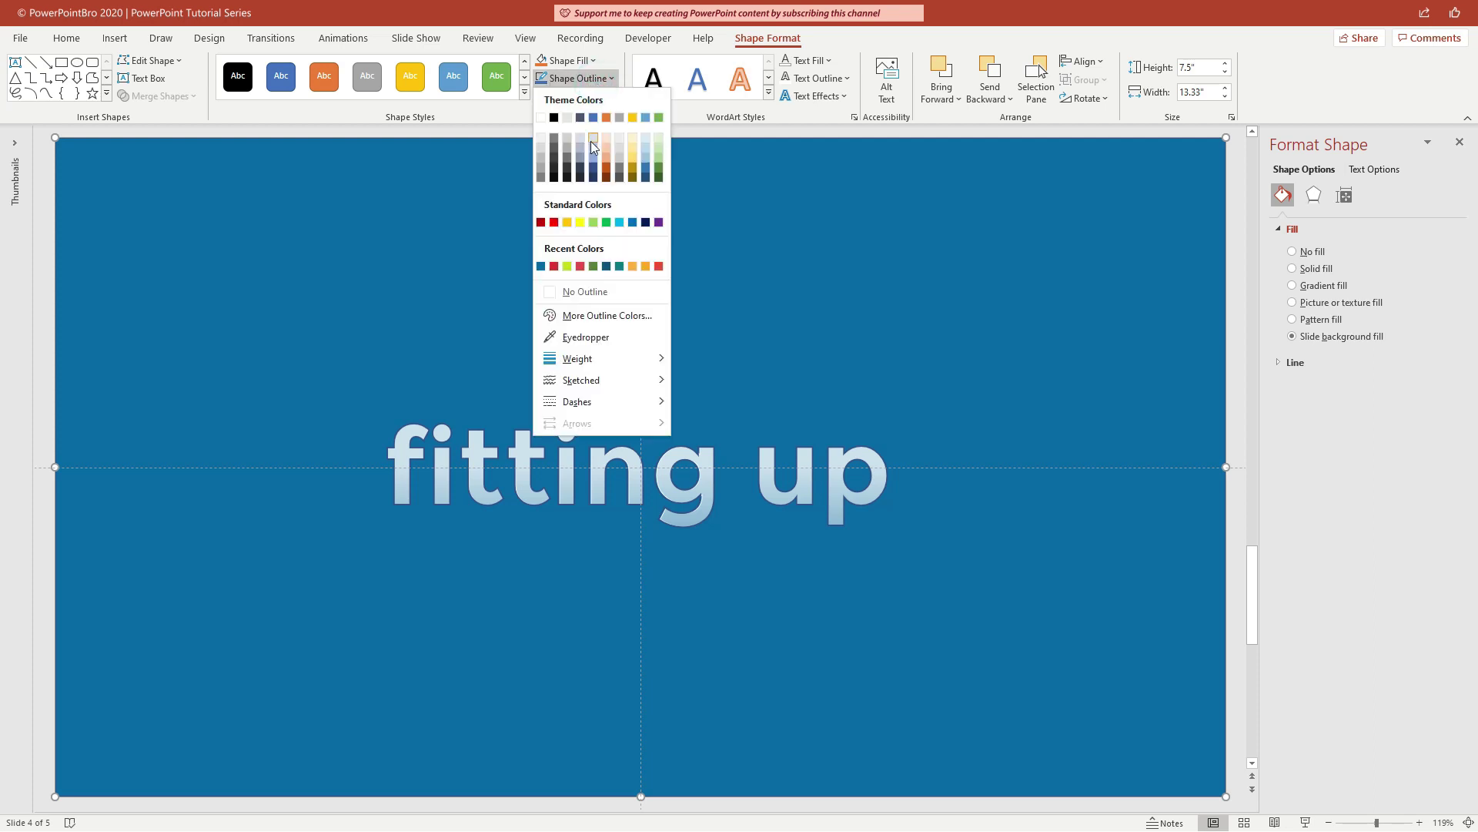
click(576, 293)
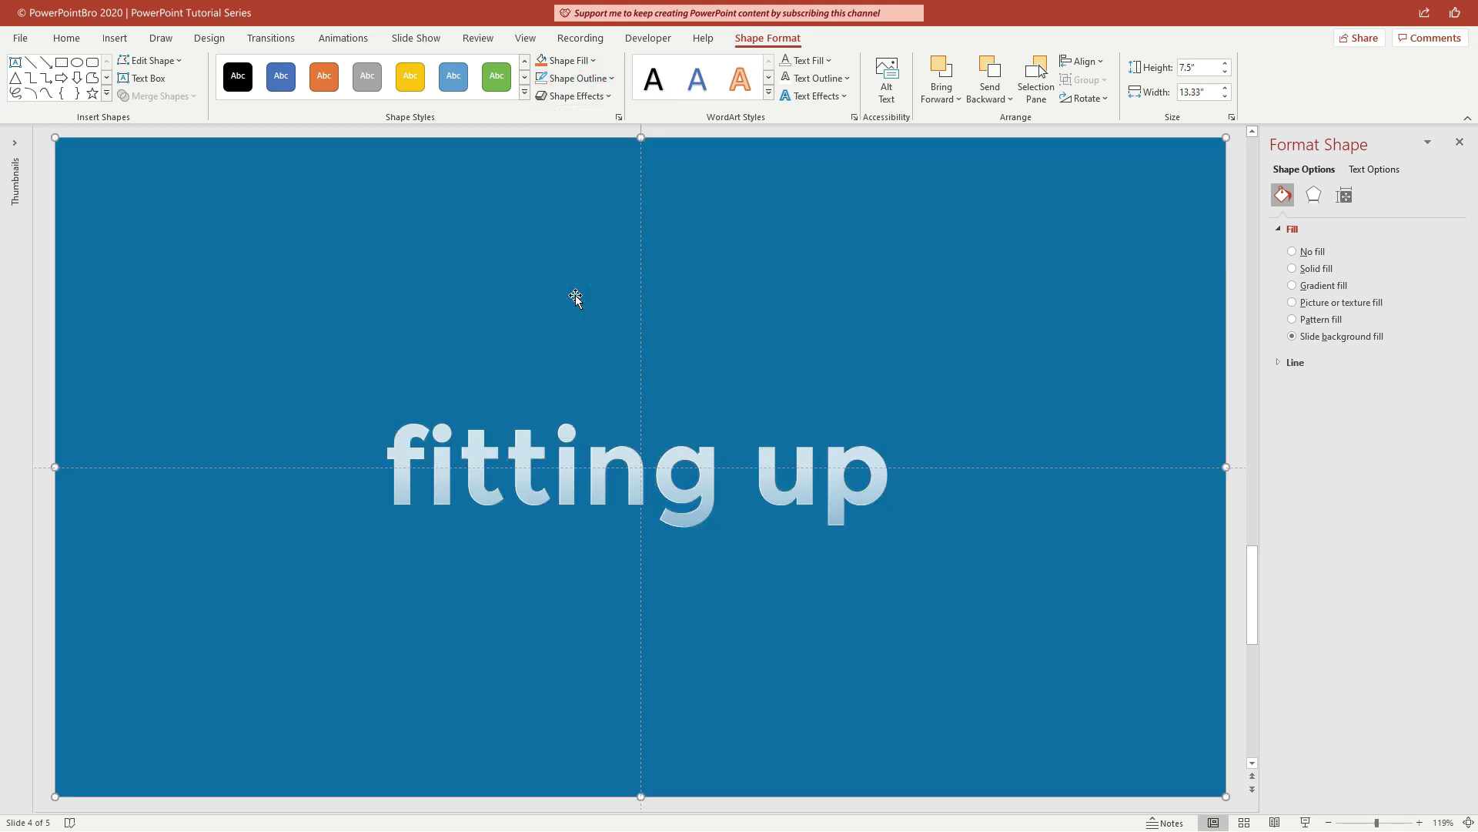
click(989, 80)
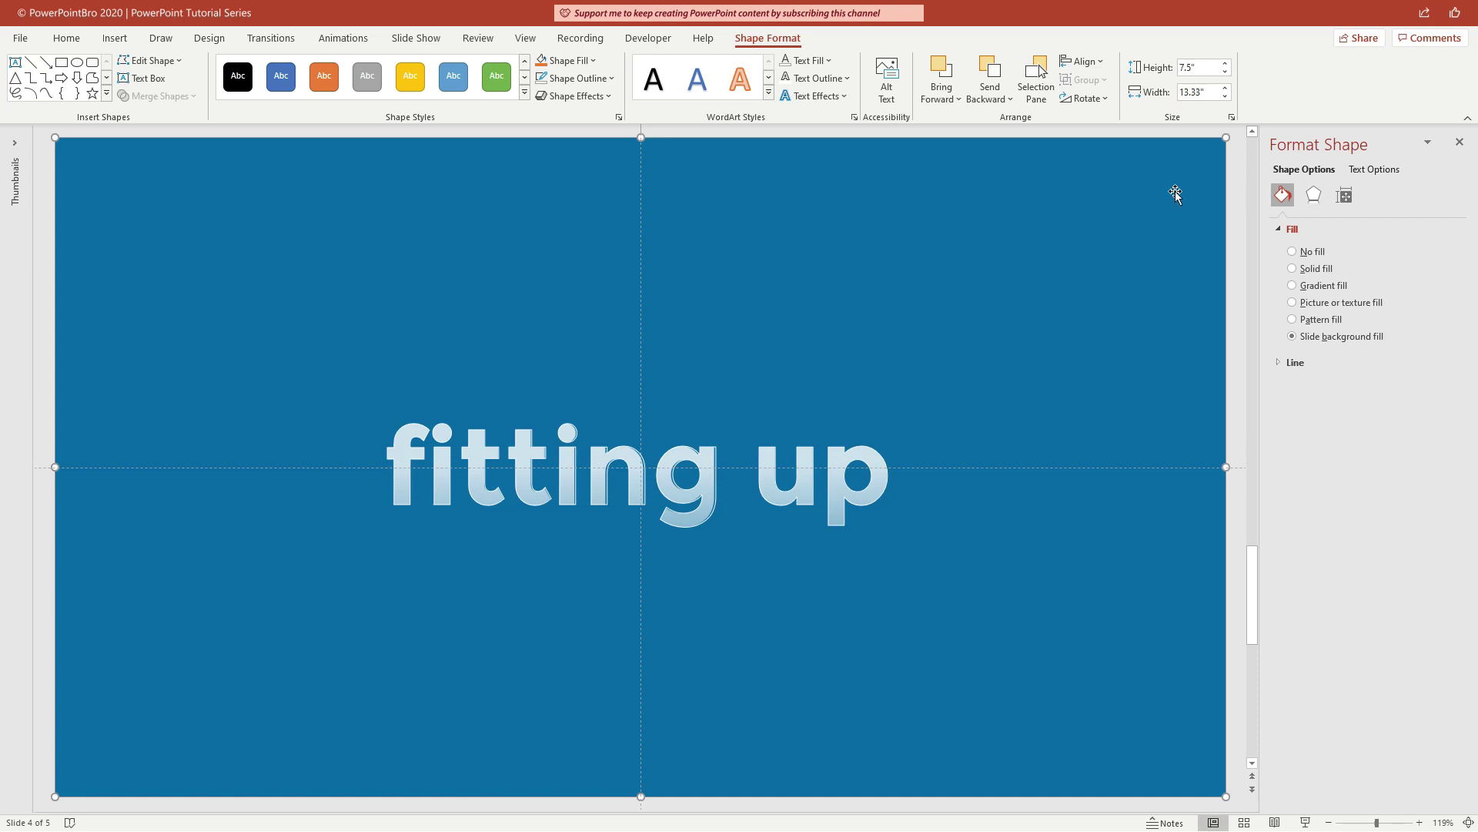
click(1459, 144)
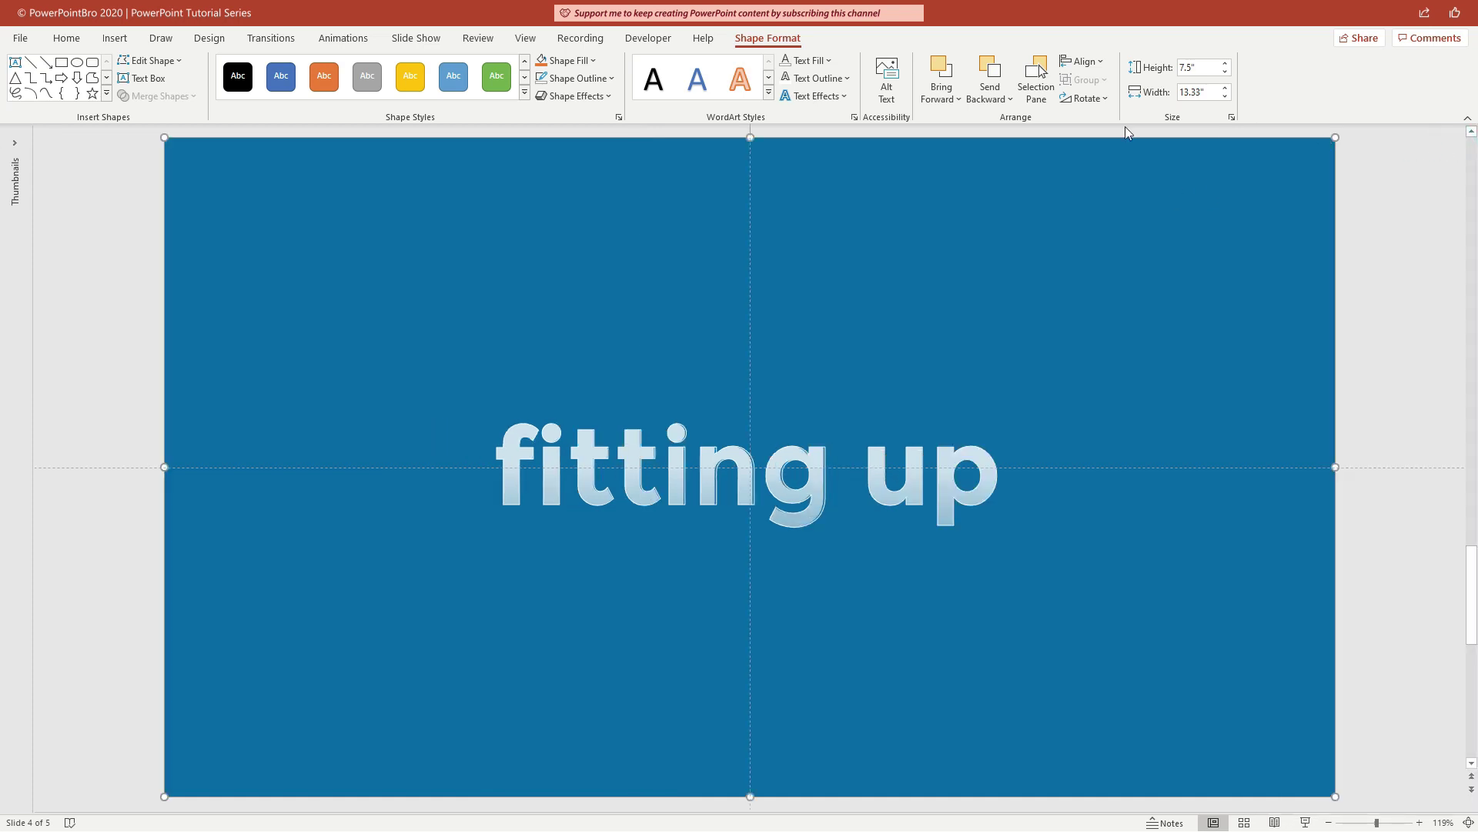
Open the Animation Pane and the Effect Options for TextBox 7's Fly In.
click(358, 43)
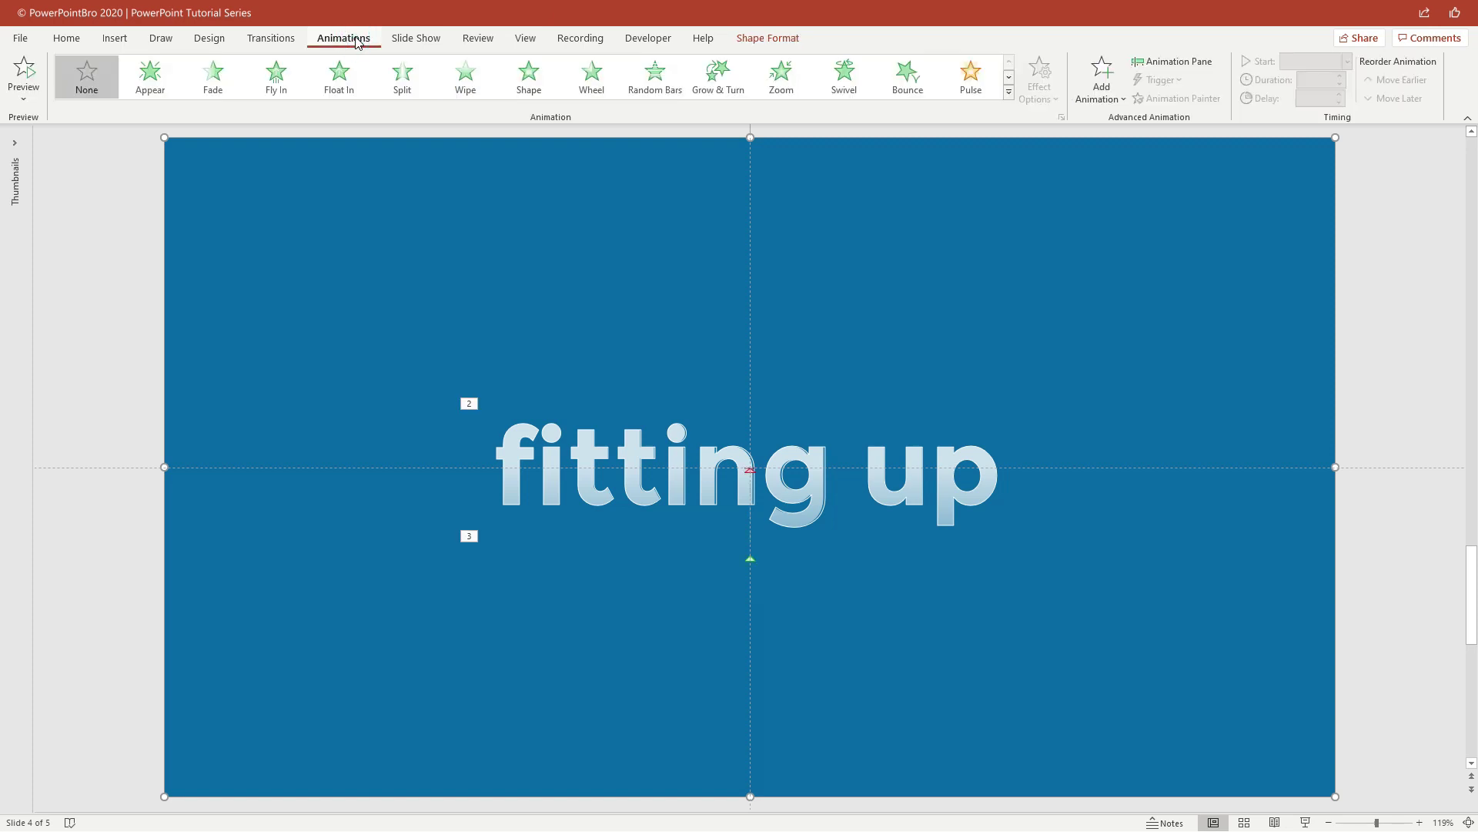
click(1168, 69)
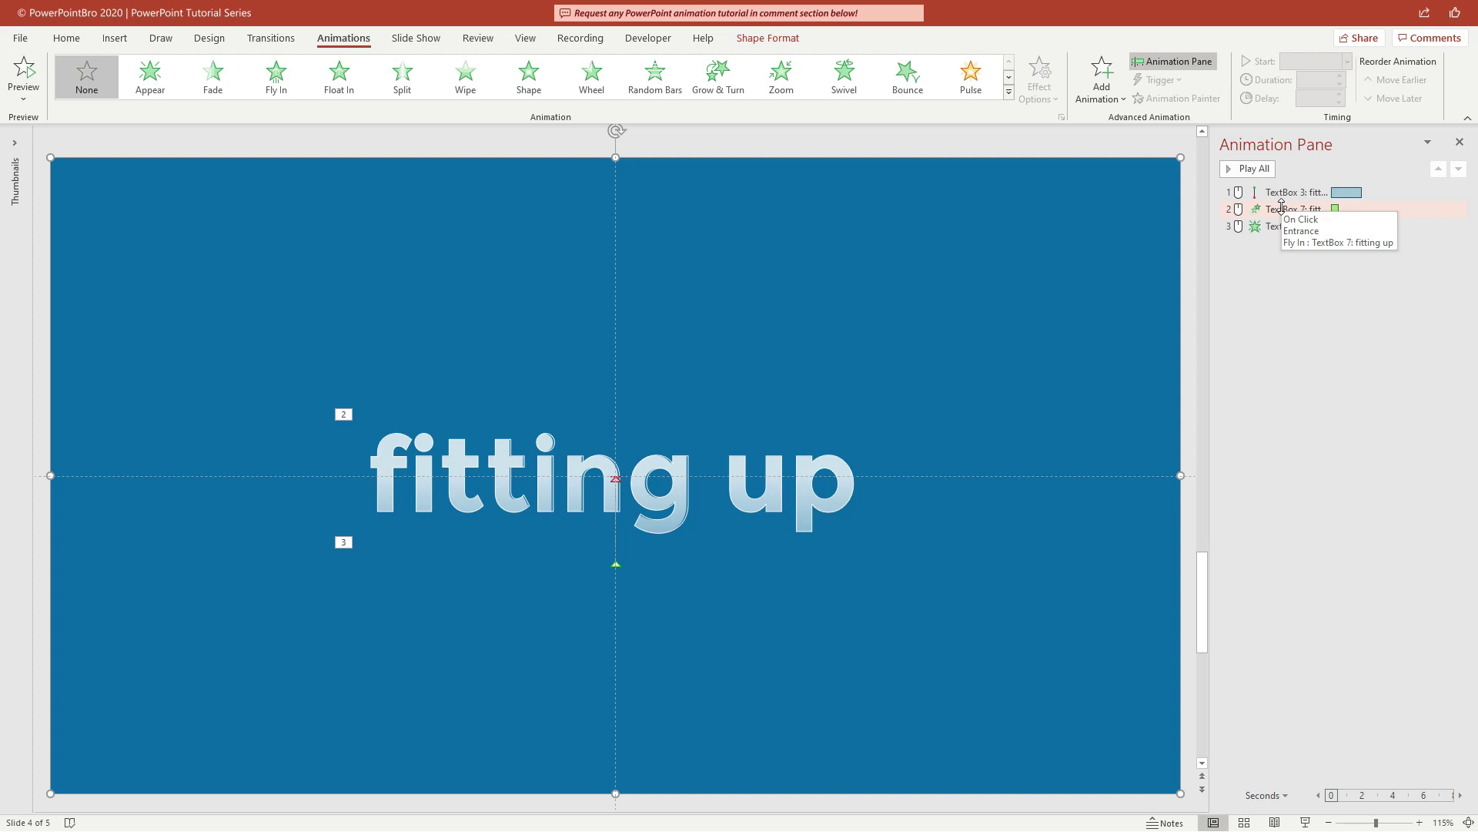
click(1282, 207)
click(1459, 209)
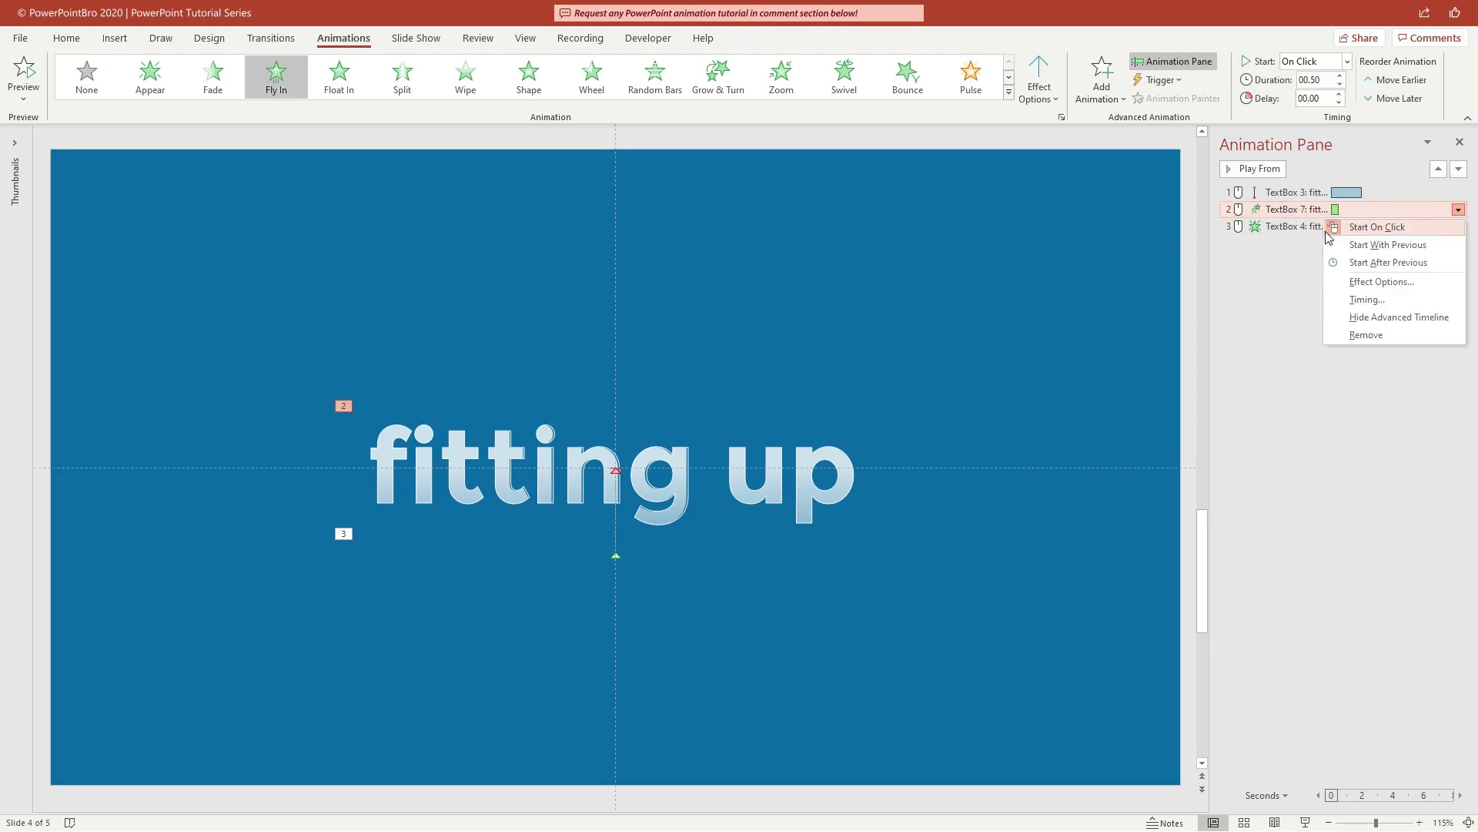
click(1369, 283)
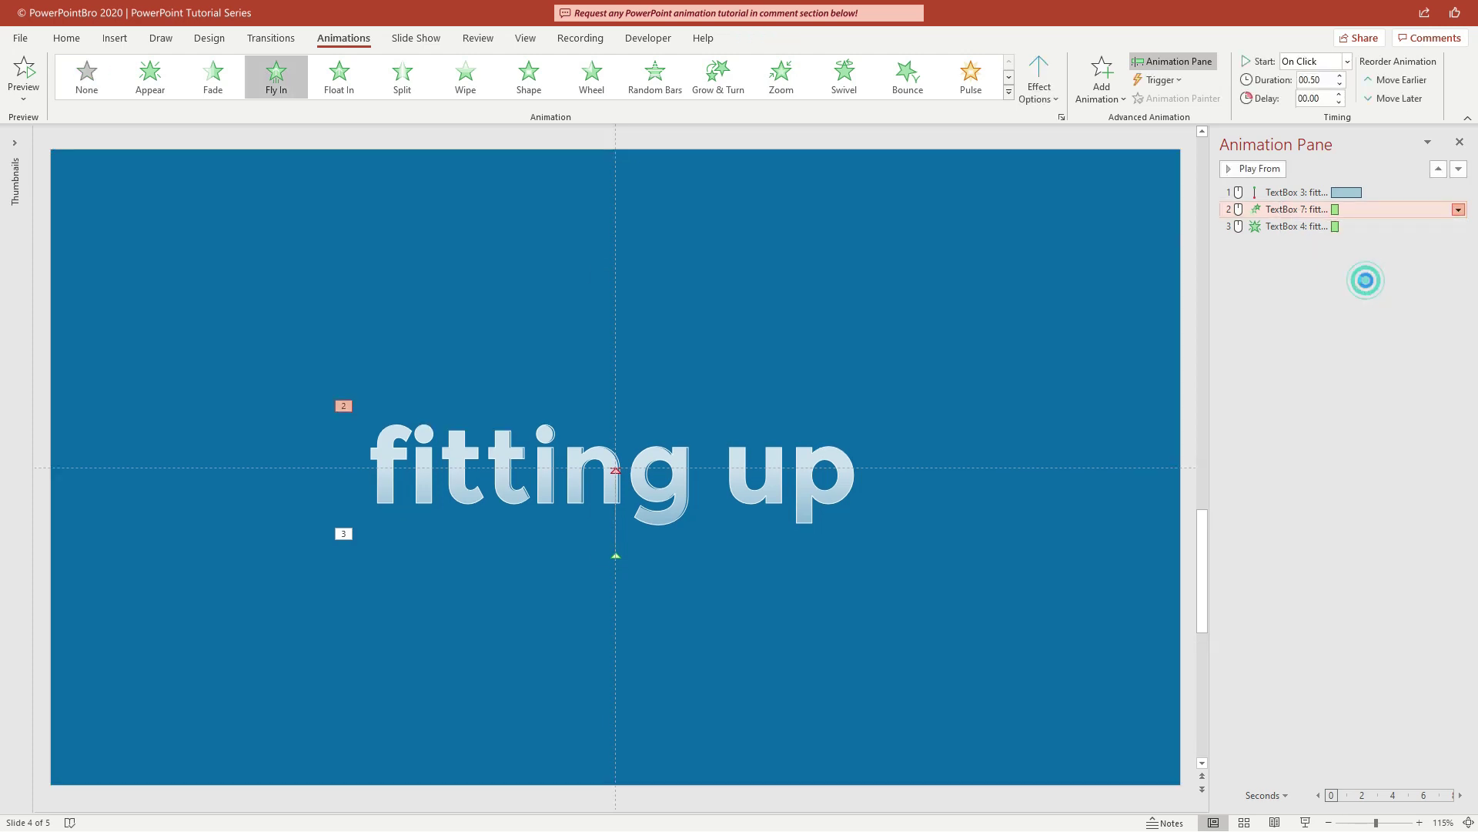
Make the Fly In animate by letter with a 0.23 sec smooth start and 0.25 sec smooth end.
click(817, 489)
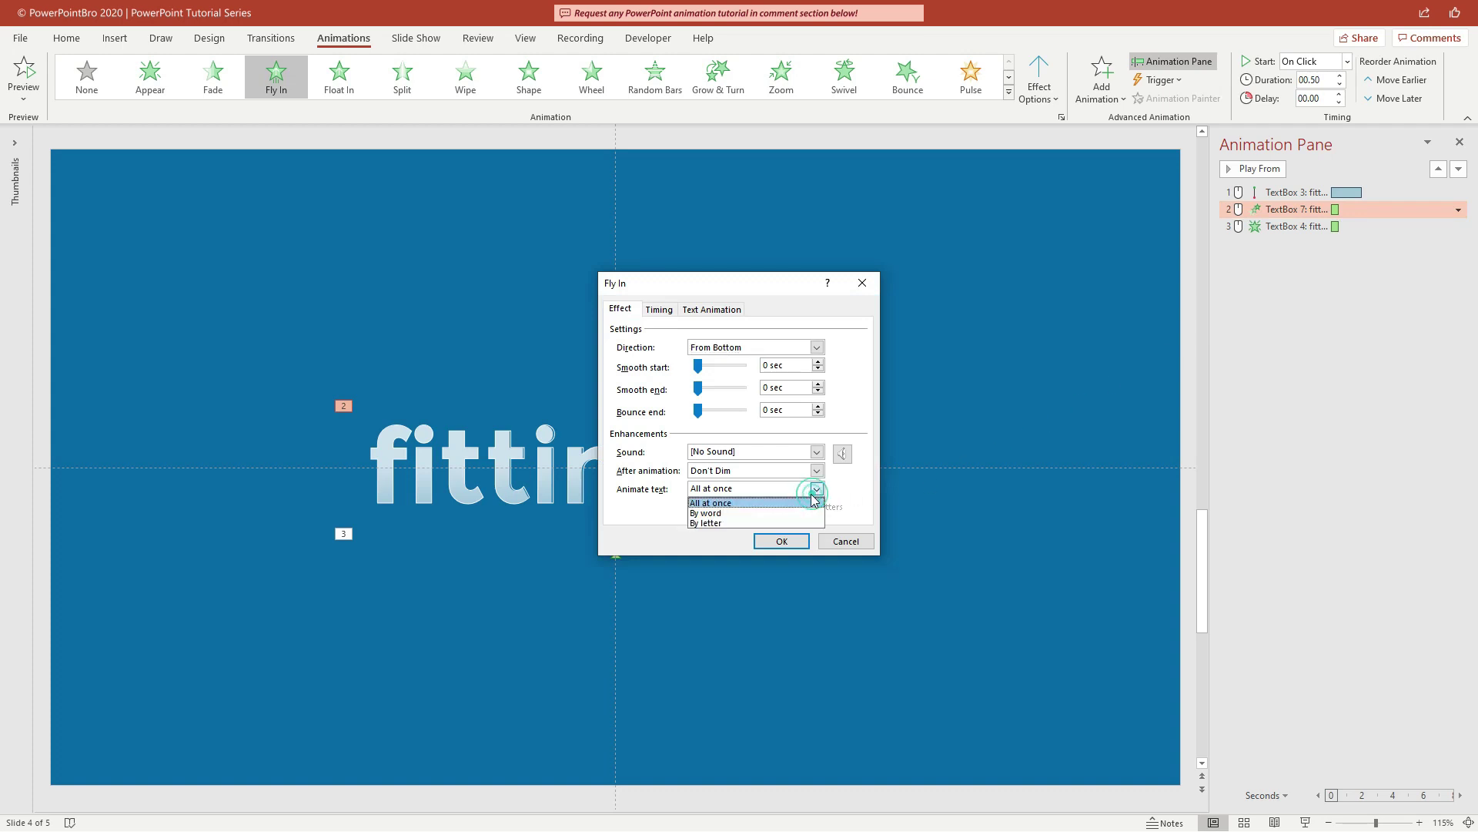
click(785, 521)
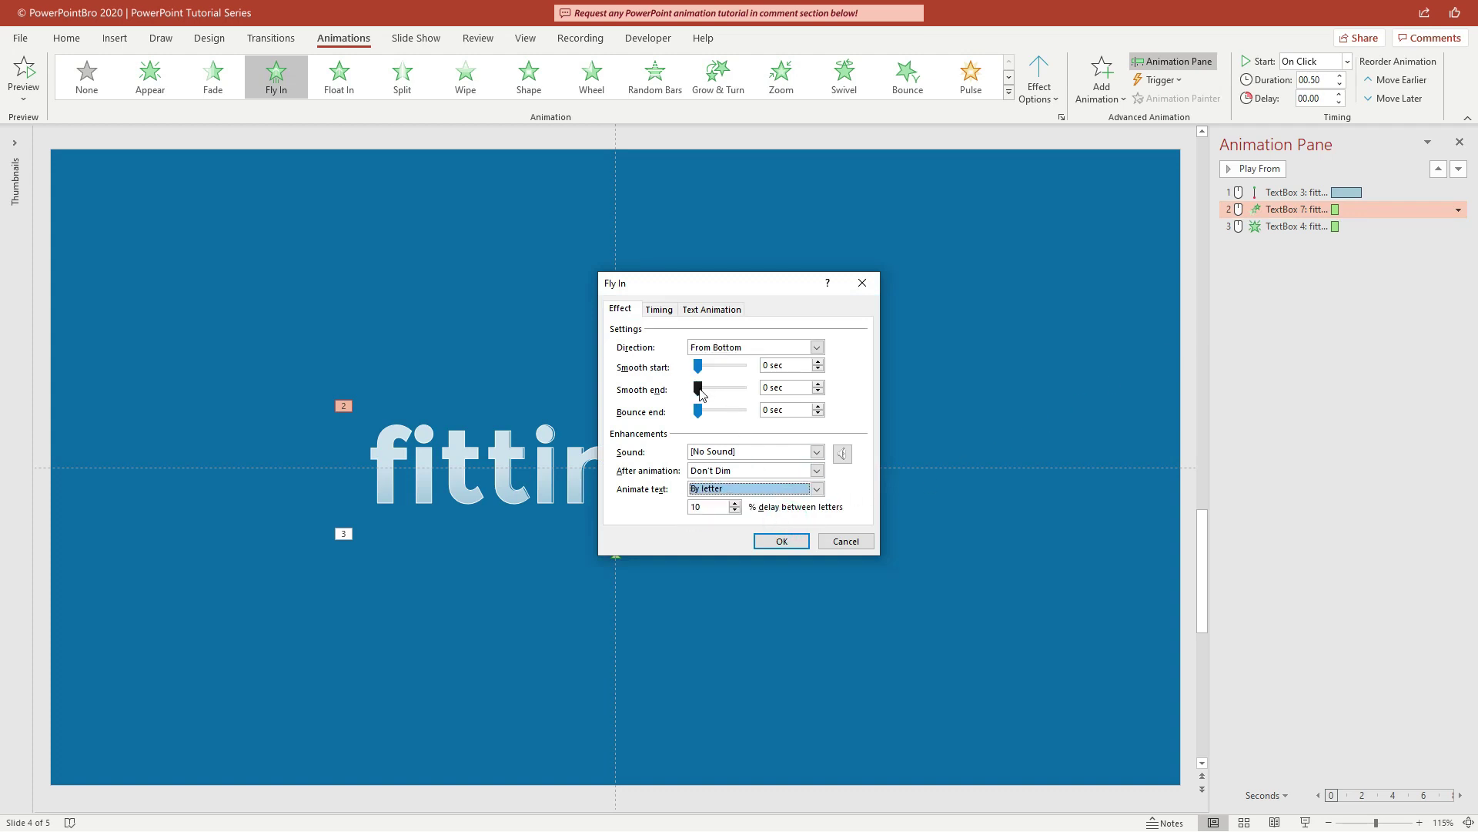
mouse_move(699, 388)
mouse_down()
mouse_move(743, 388)
mouse_move(703, 367)
mouse_move(718, 368)
mouse_up()
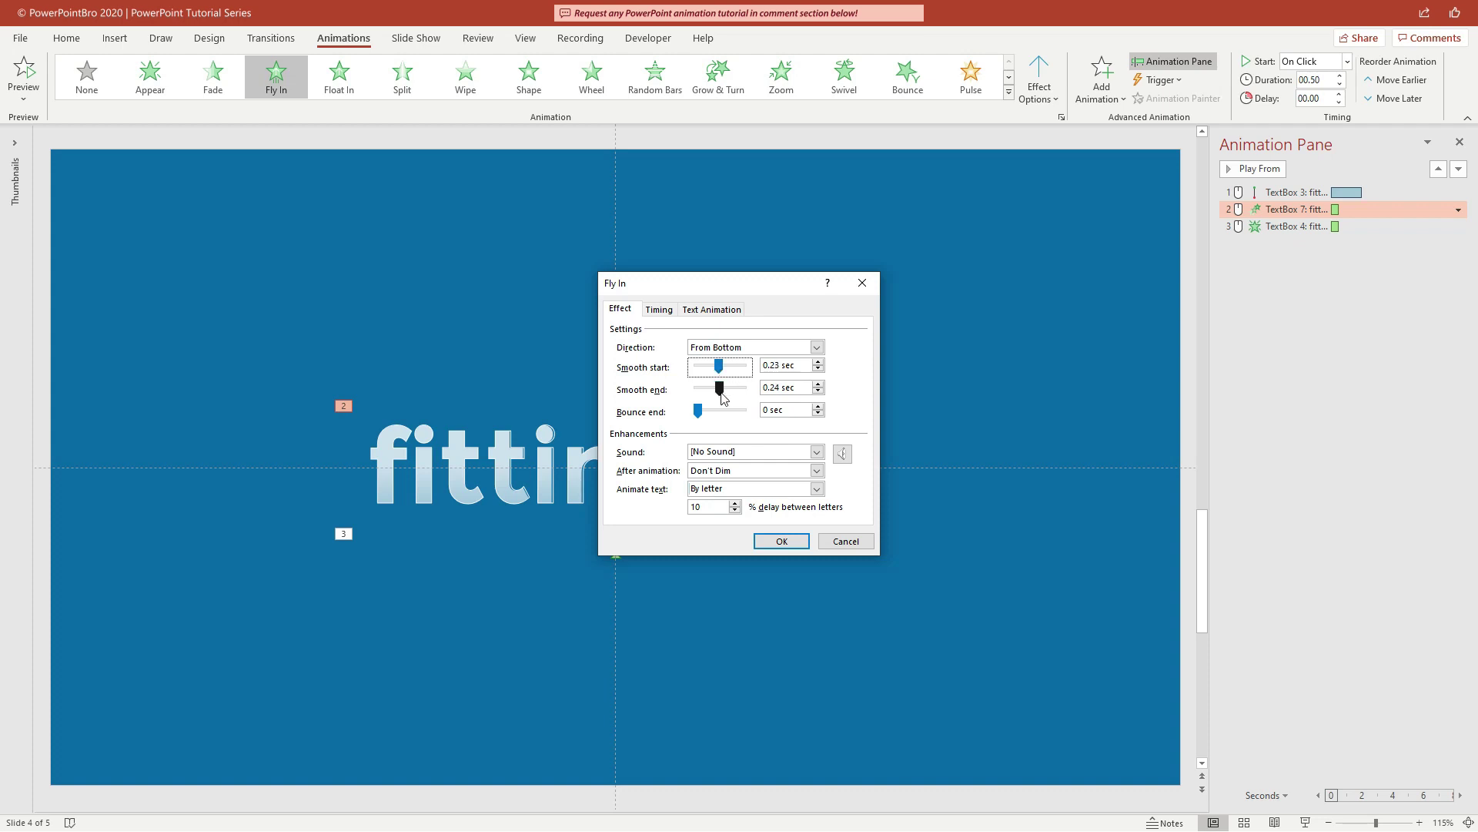
click(818, 383)
click(818, 364)
click(792, 541)
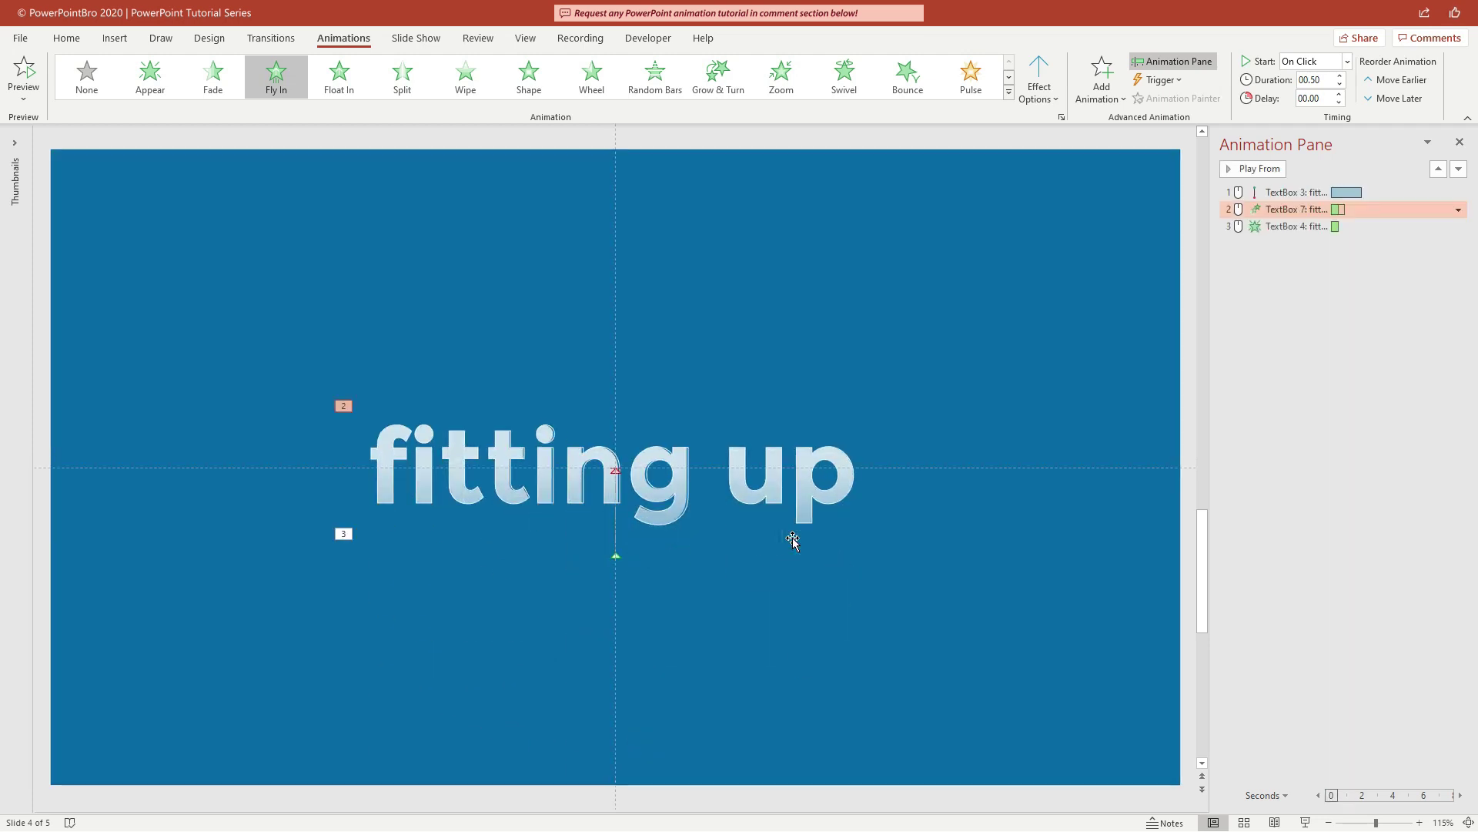
Set the title's motion-path animation to animate text by letter.
click(1307, 192)
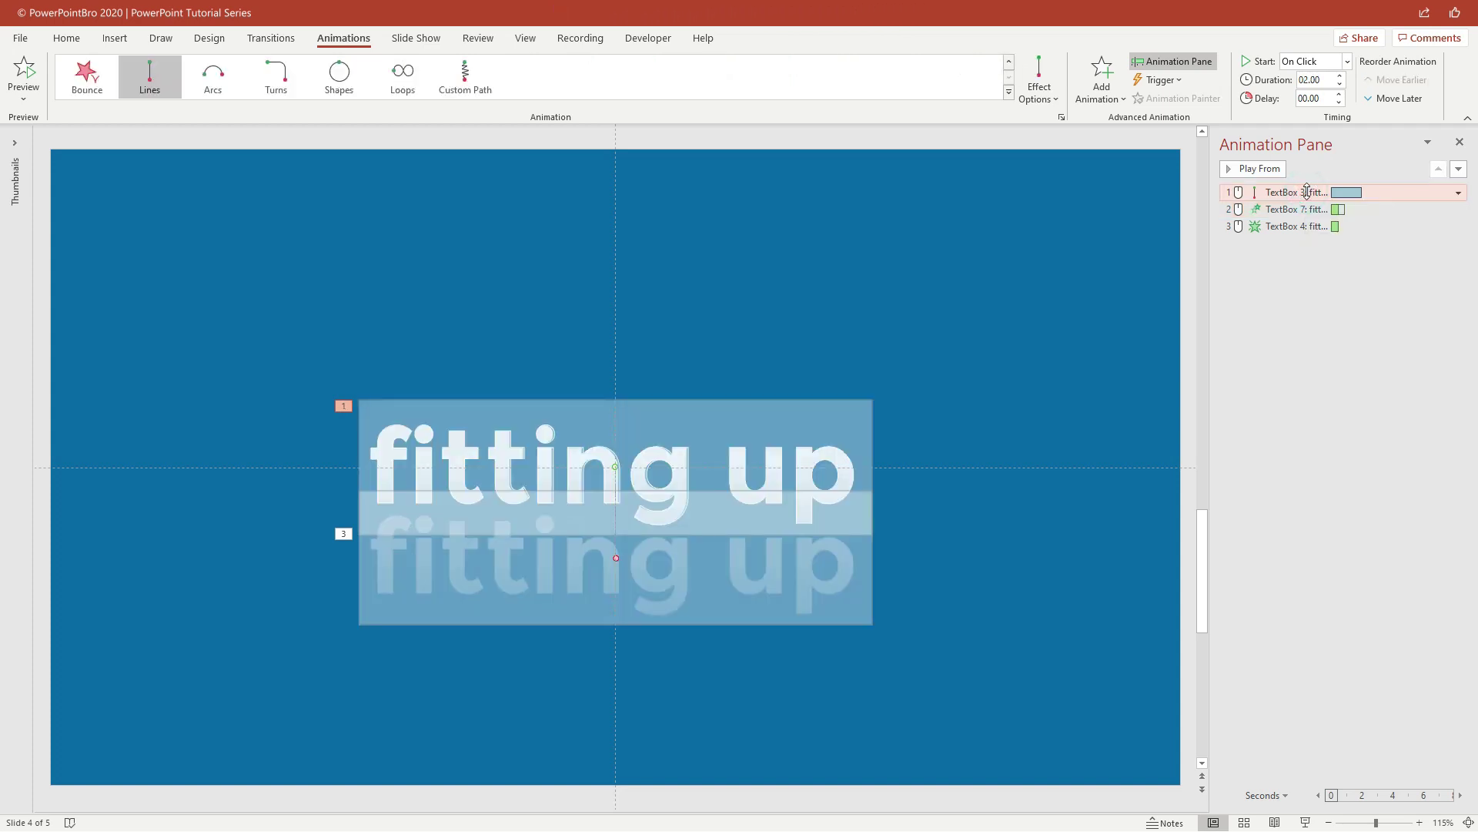
right_click(1309, 194)
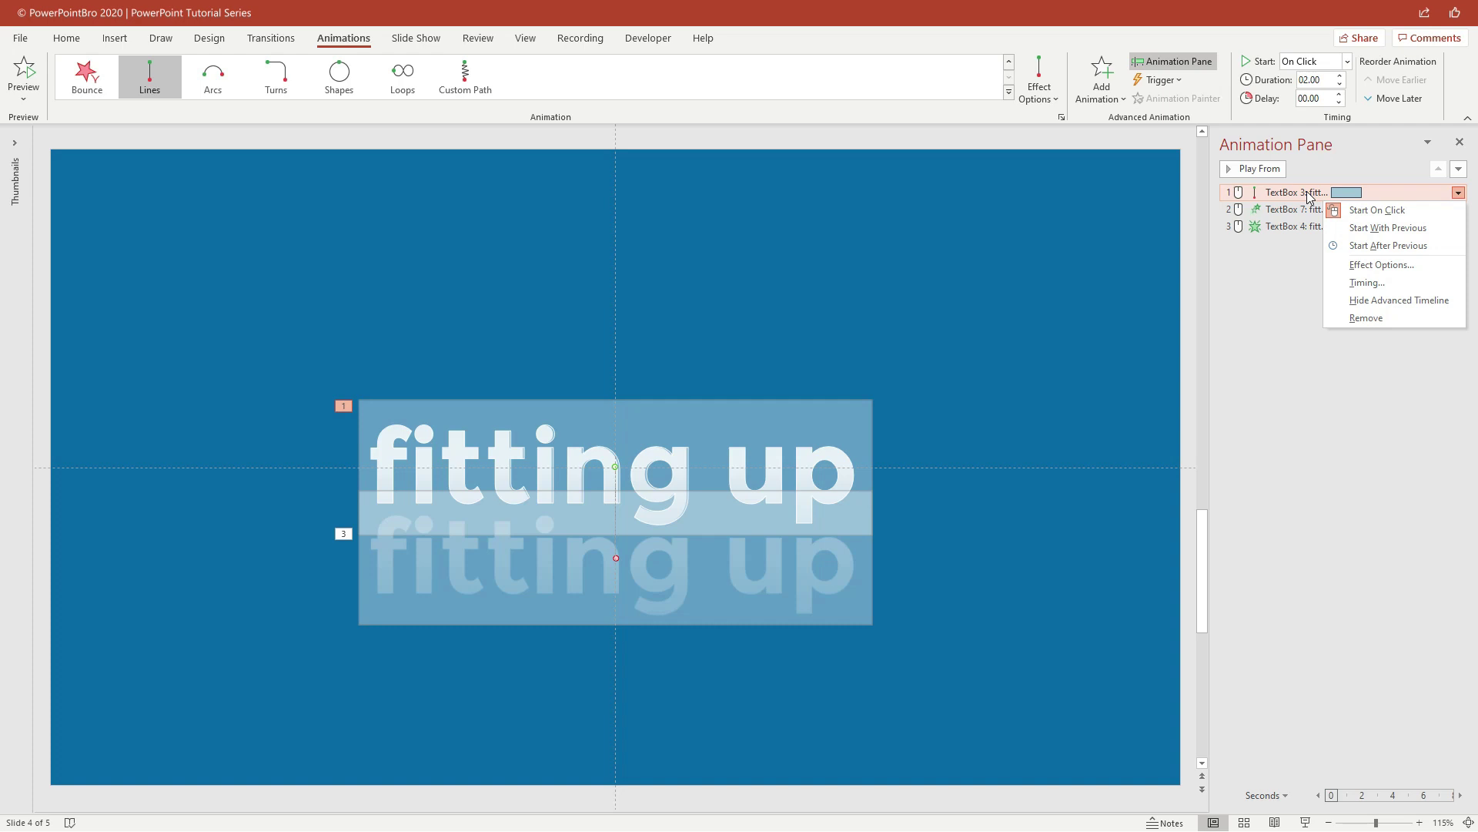
click(1344, 265)
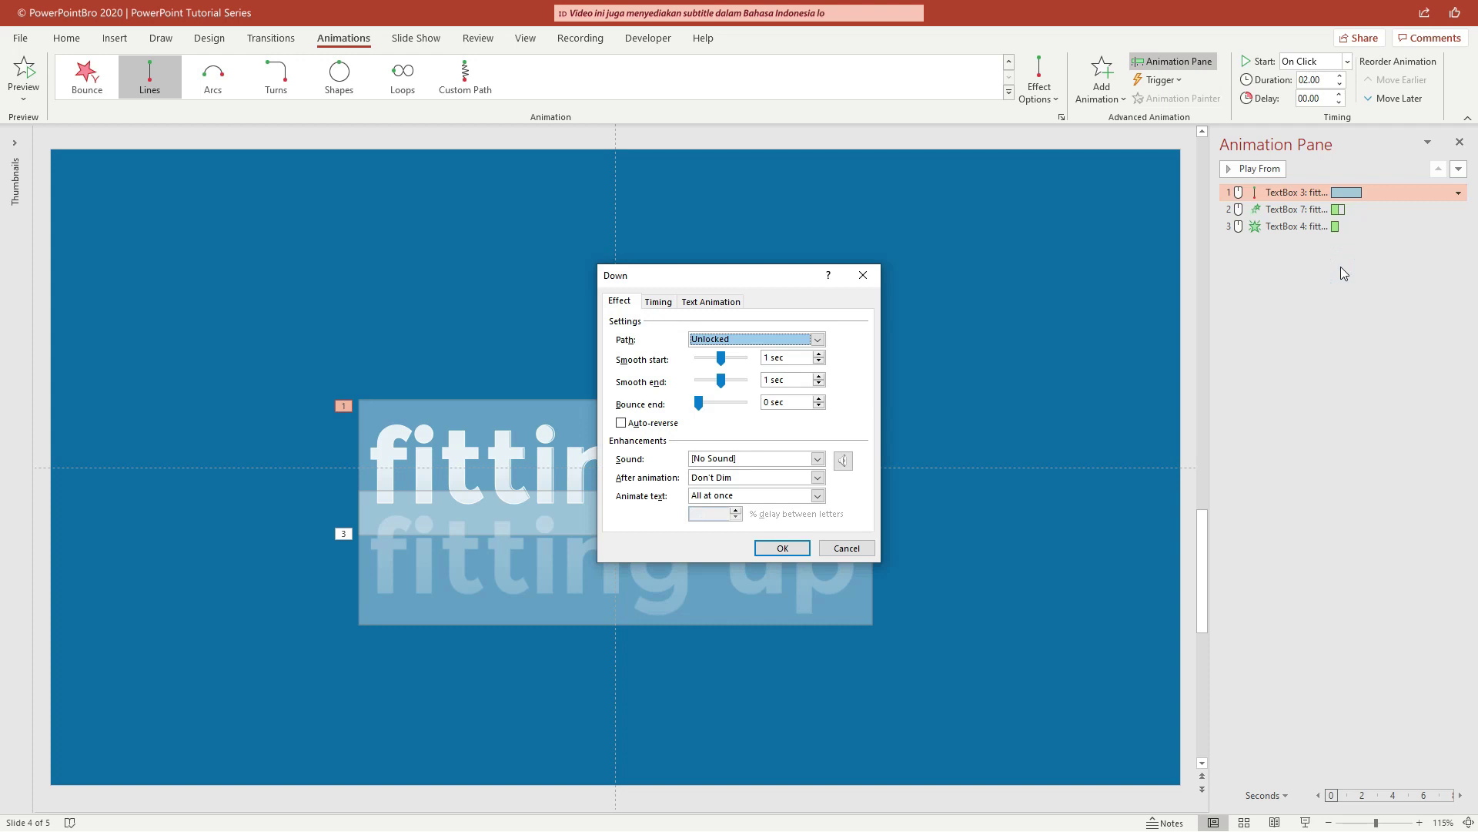
click(818, 495)
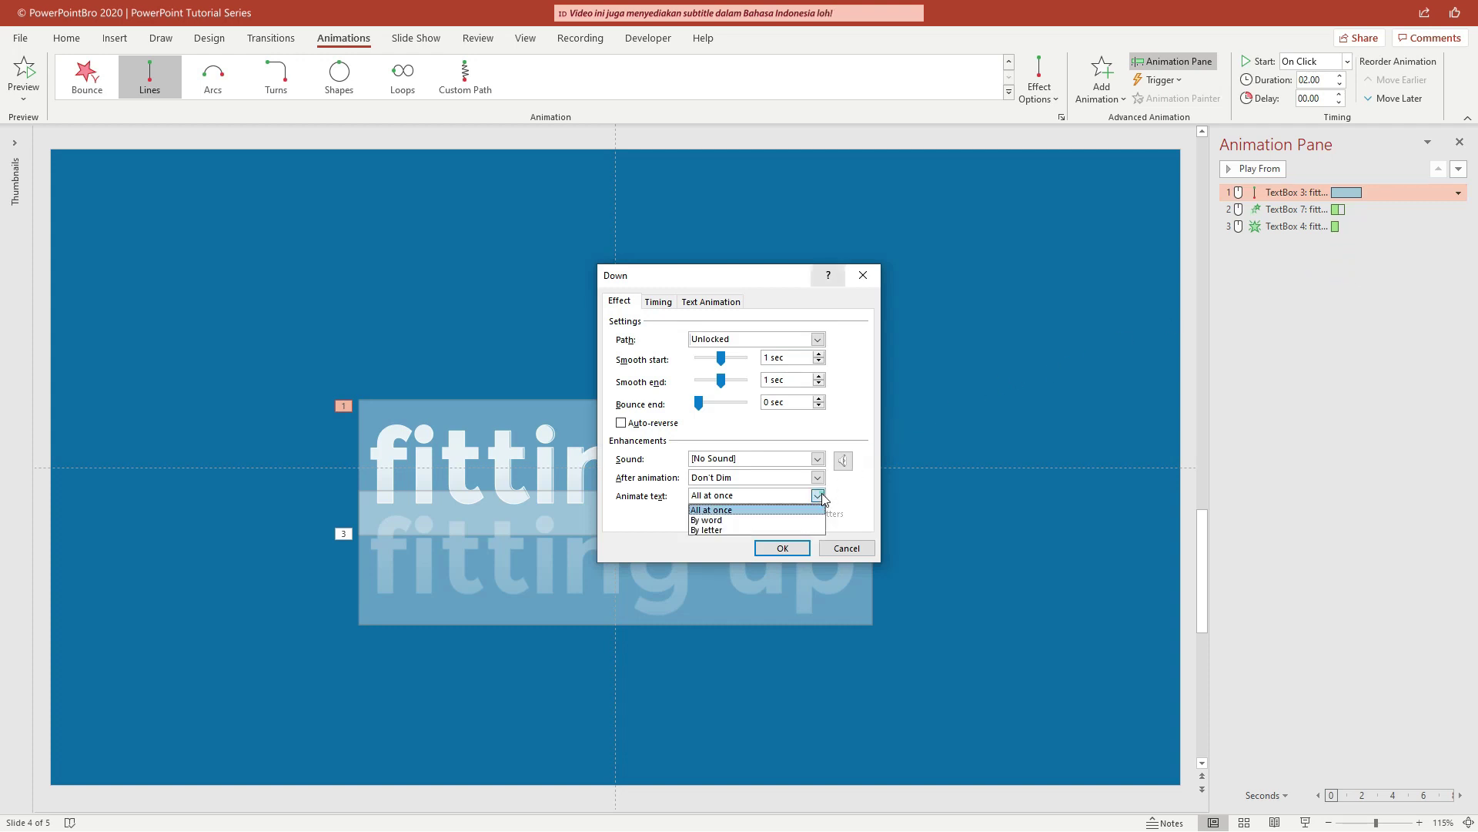
click(800, 531)
click(783, 547)
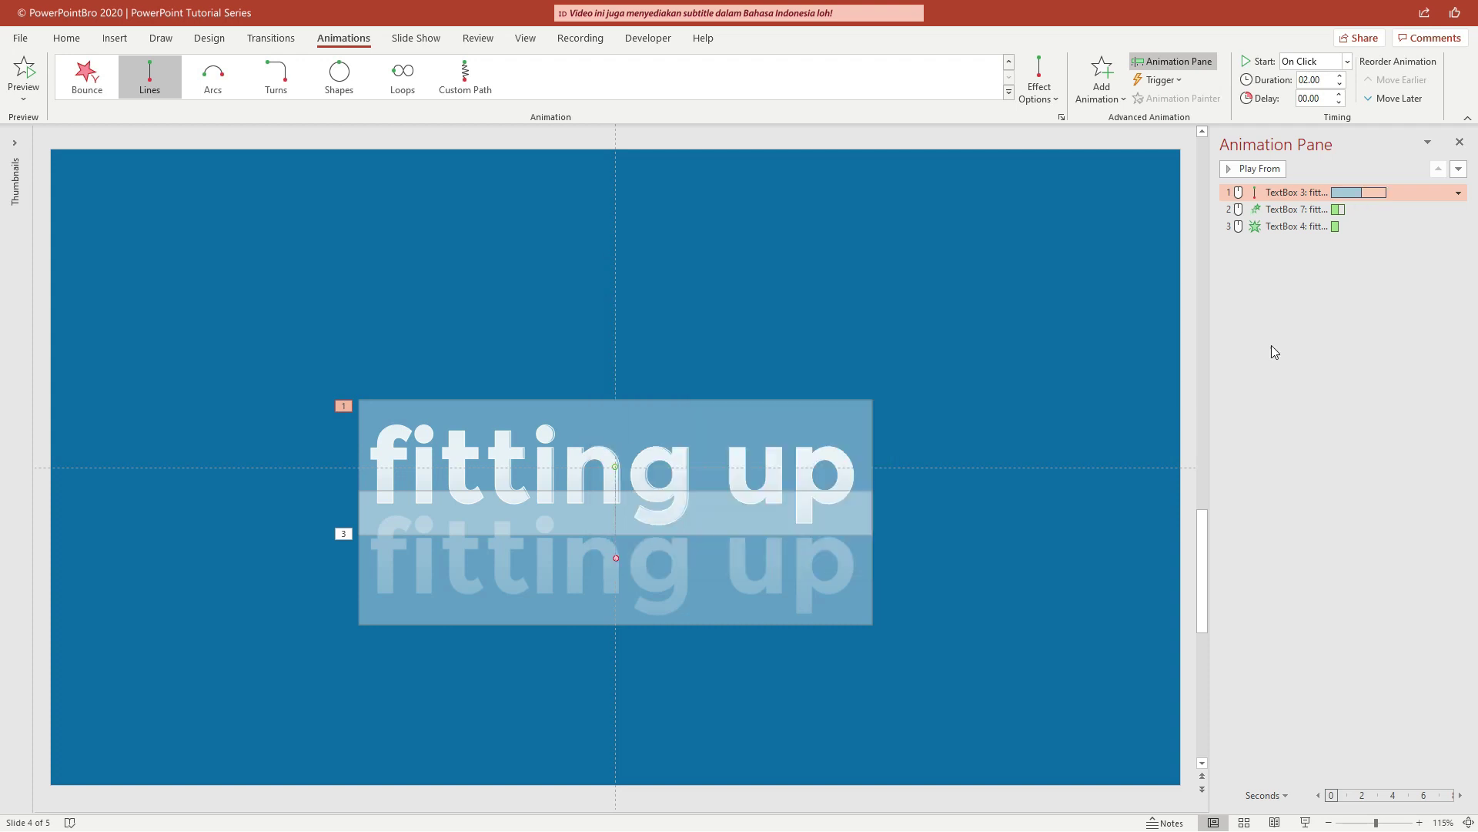
Shorten the motion path to 0.75 seconds, keeping On Click, and set Fly In to 0.75 seconds.
click(1347, 62)
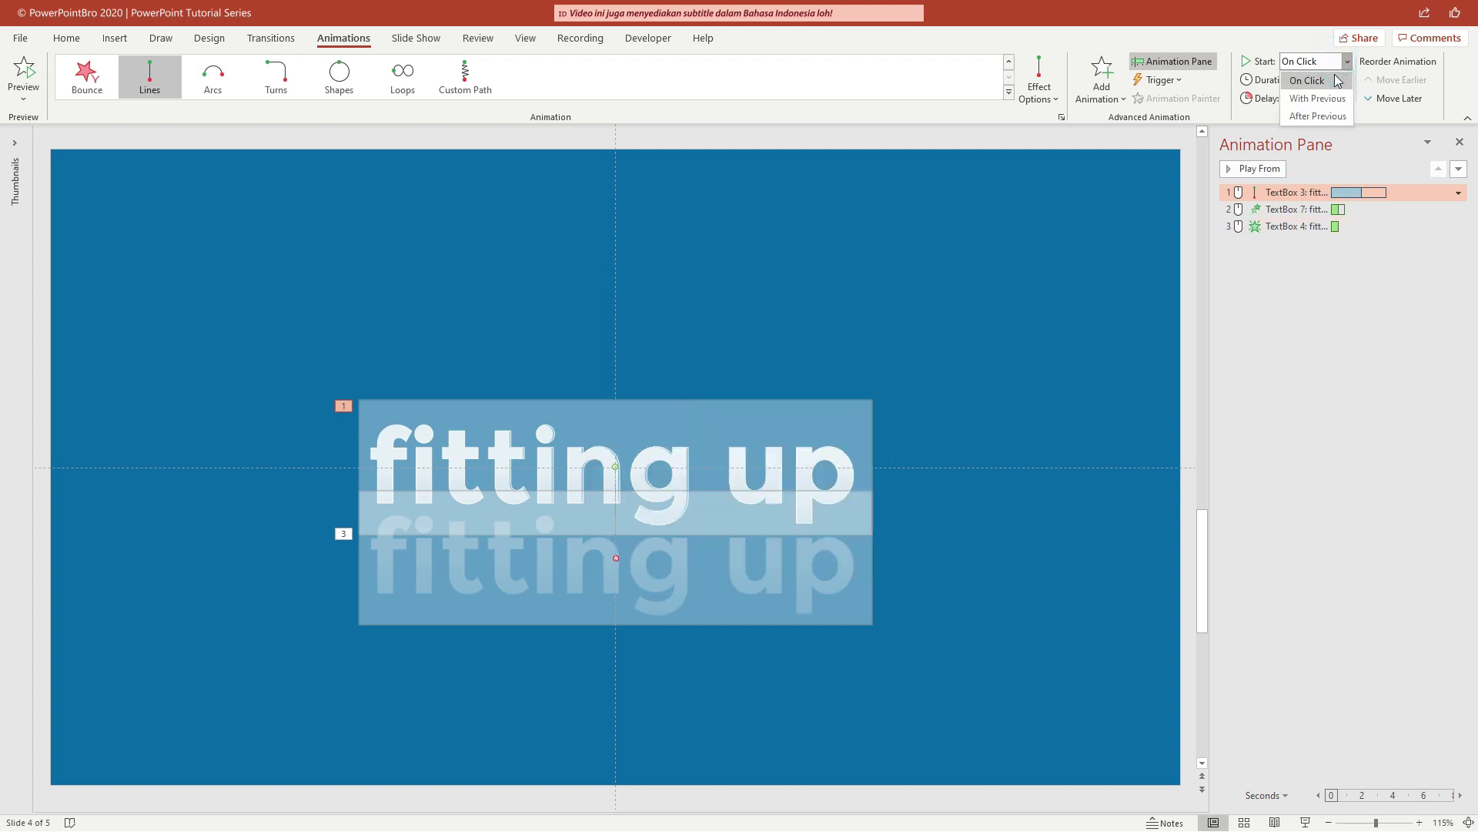
click(1338, 81)
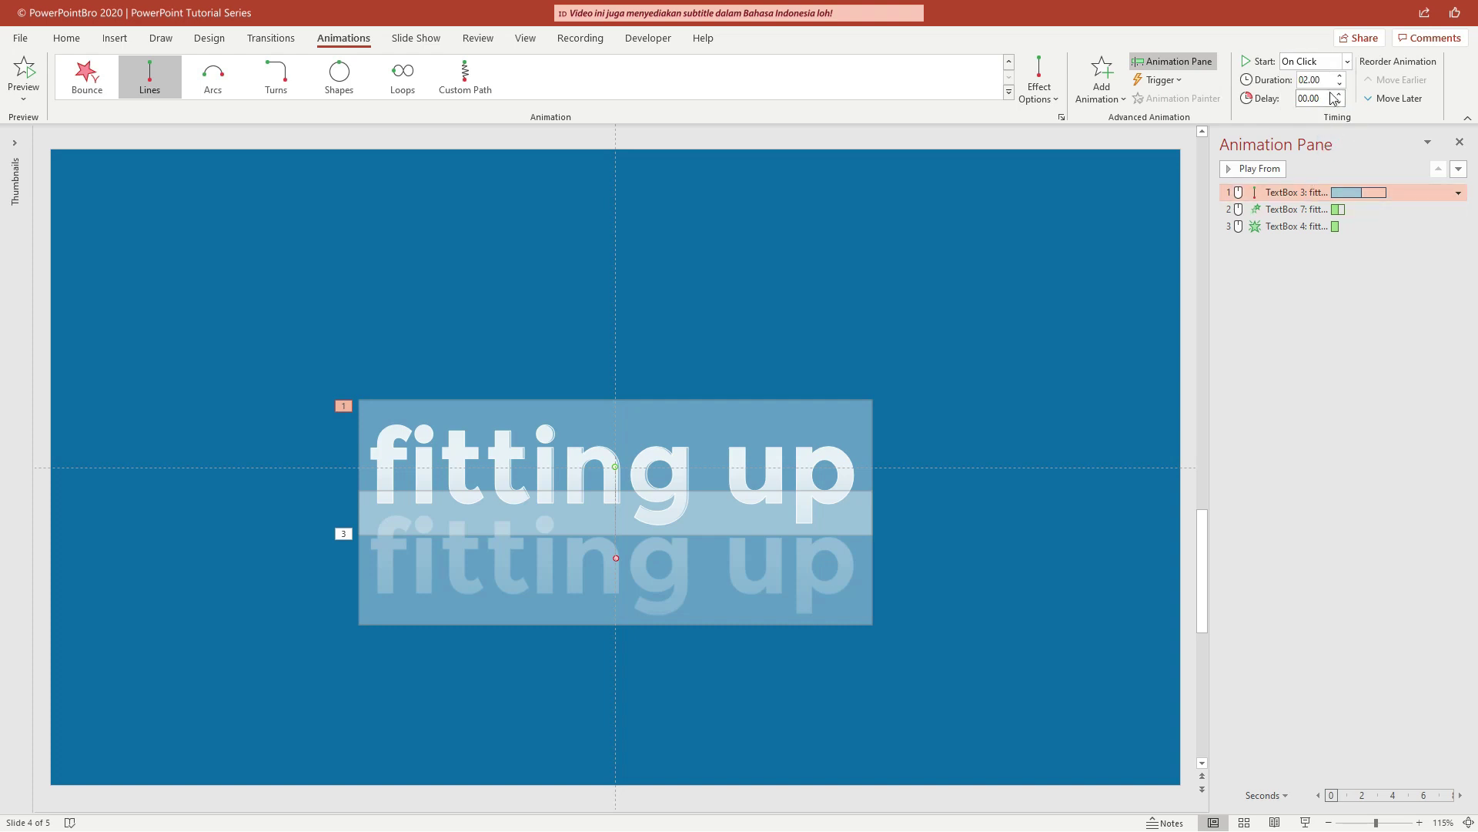
click(1339, 89)
click(1339, 90)
click(1339, 89)
click(1339, 89)
click(1339, 89)
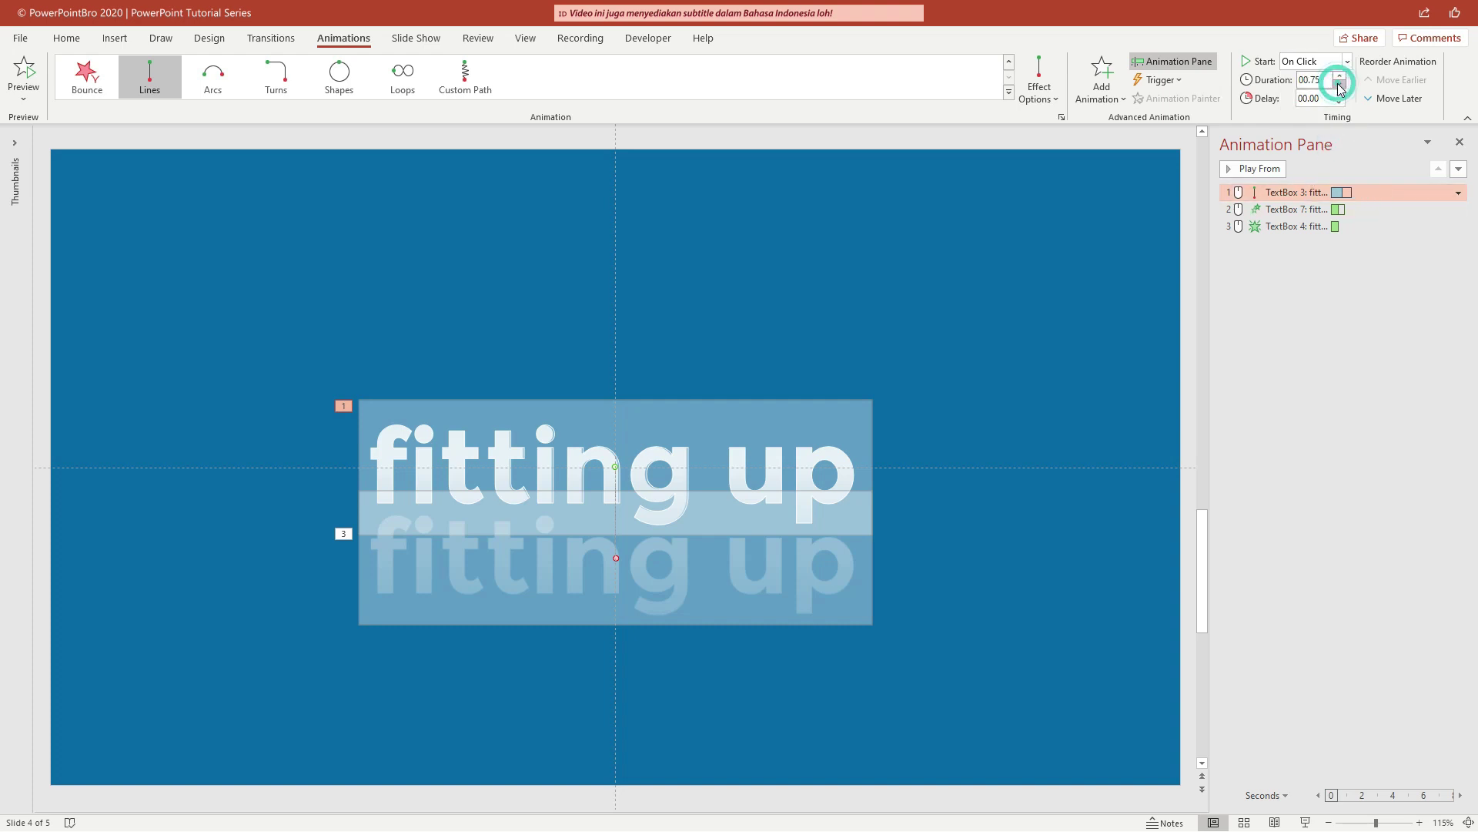
click(1339, 89)
click(1313, 209)
click(1339, 76)
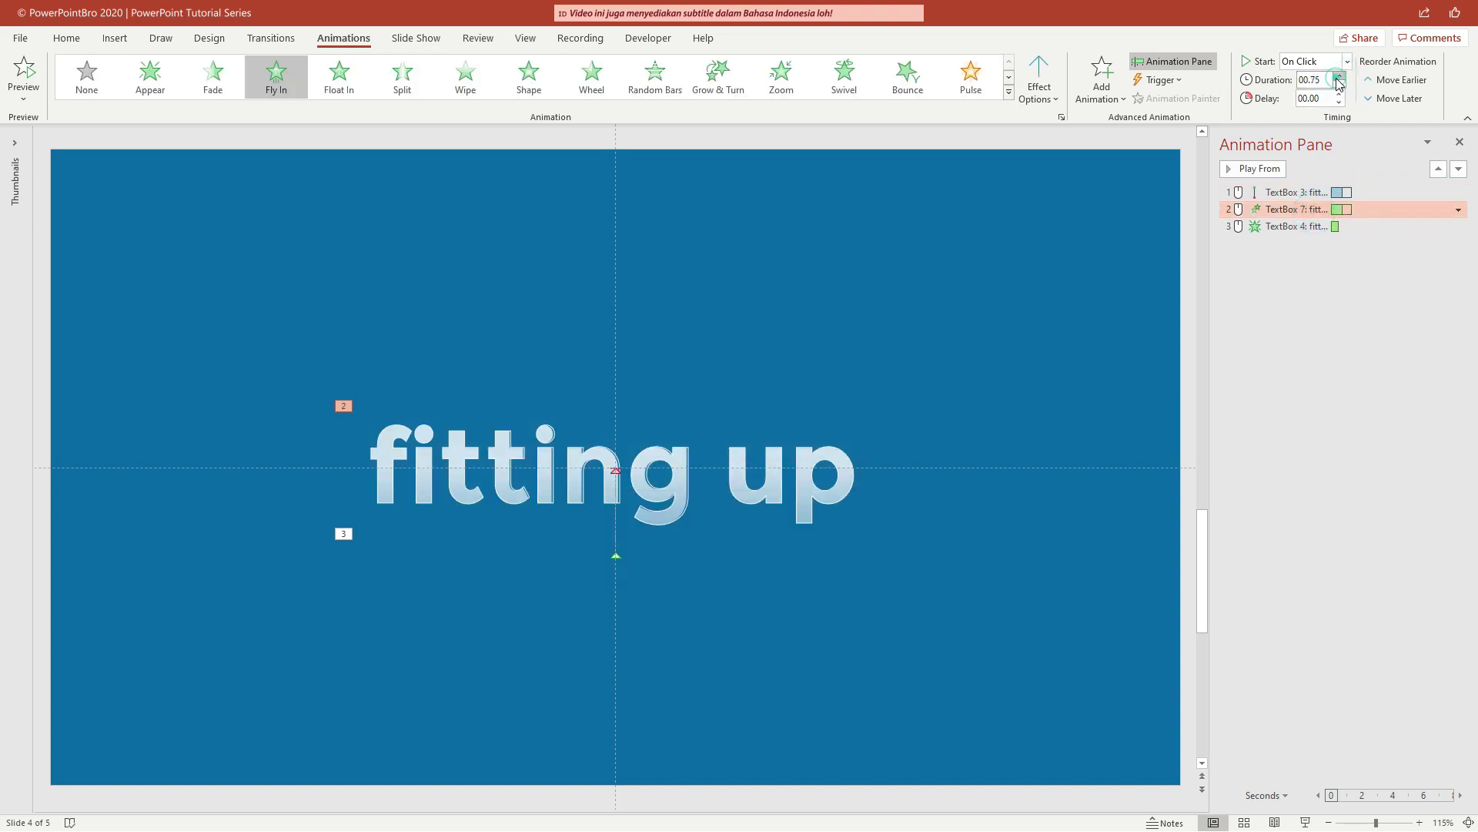
Make the Fade animation play by letter and lengthen it from 0.50 to 0.75 seconds.
click(1313, 226)
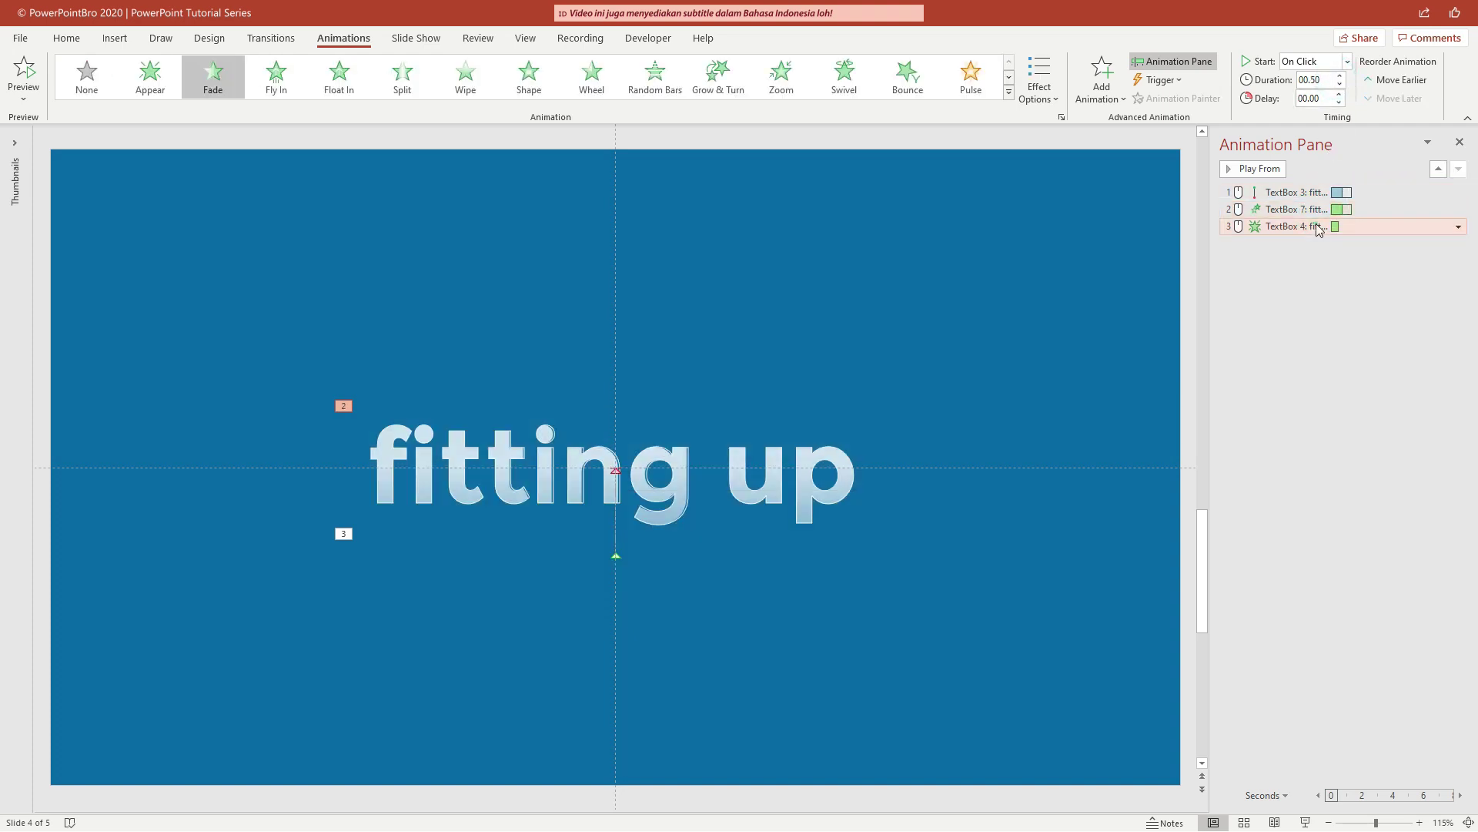
right_click(1270, 228)
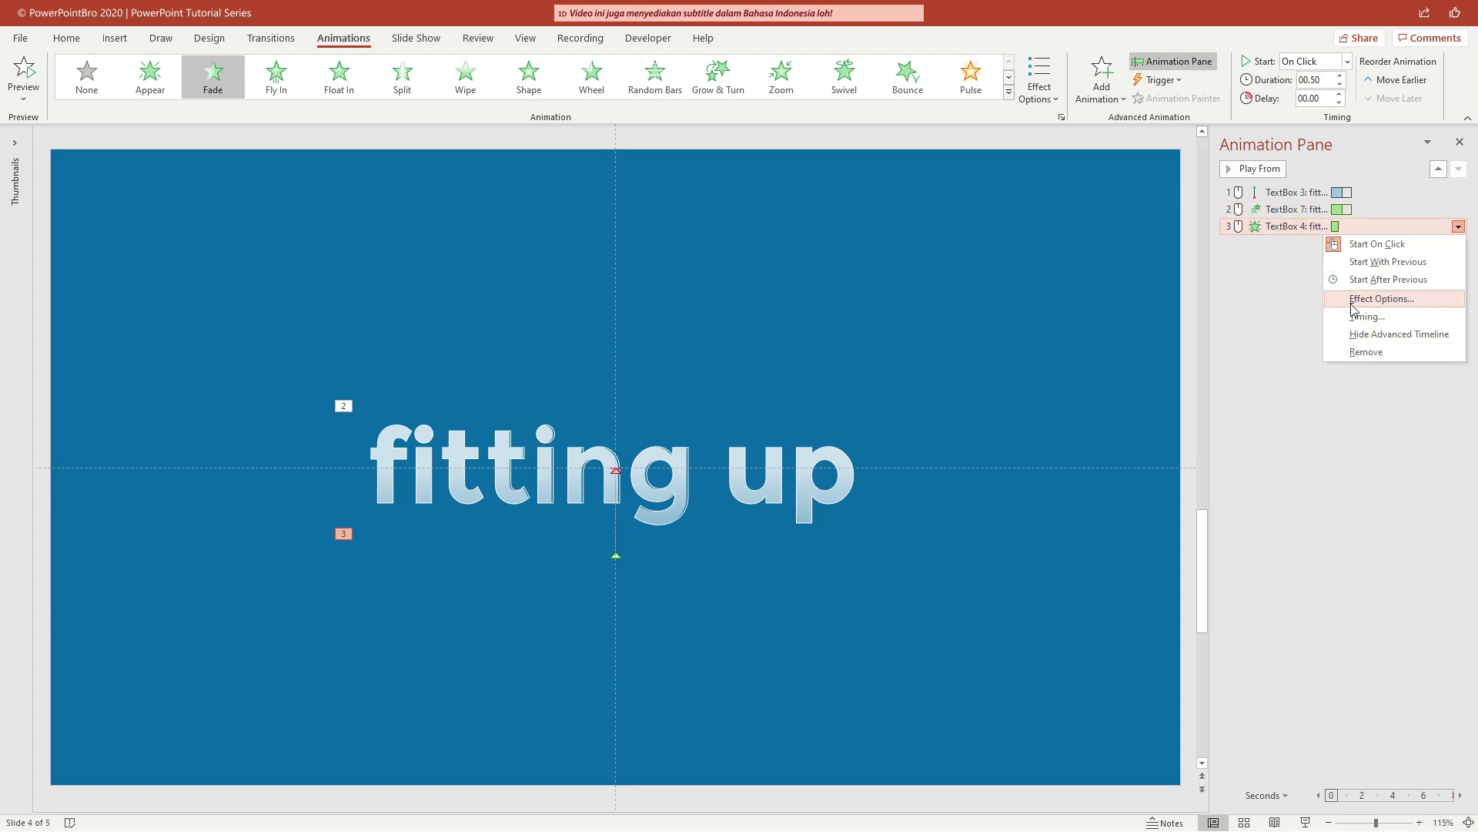
click(1382, 299)
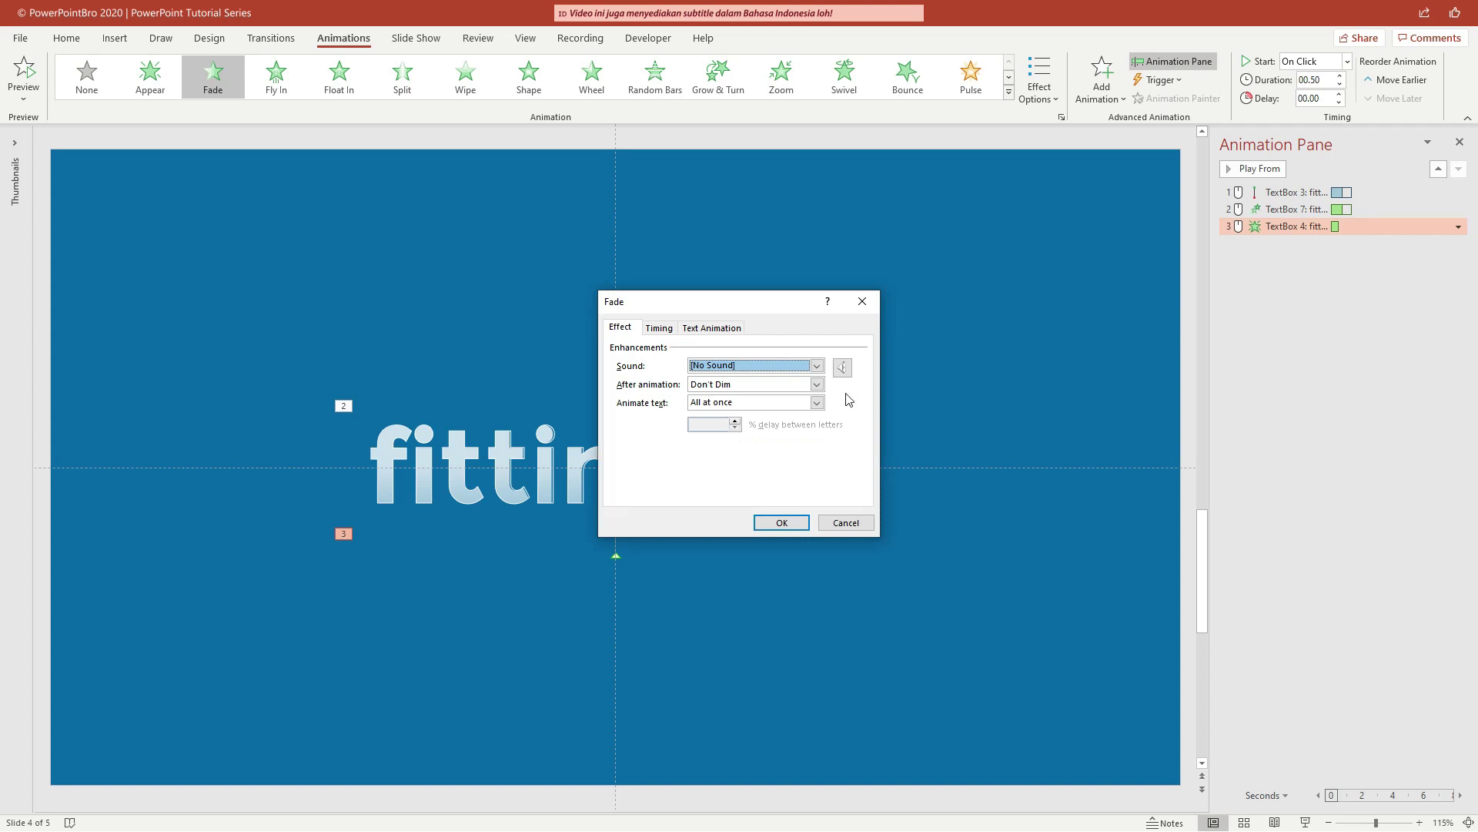
click(816, 402)
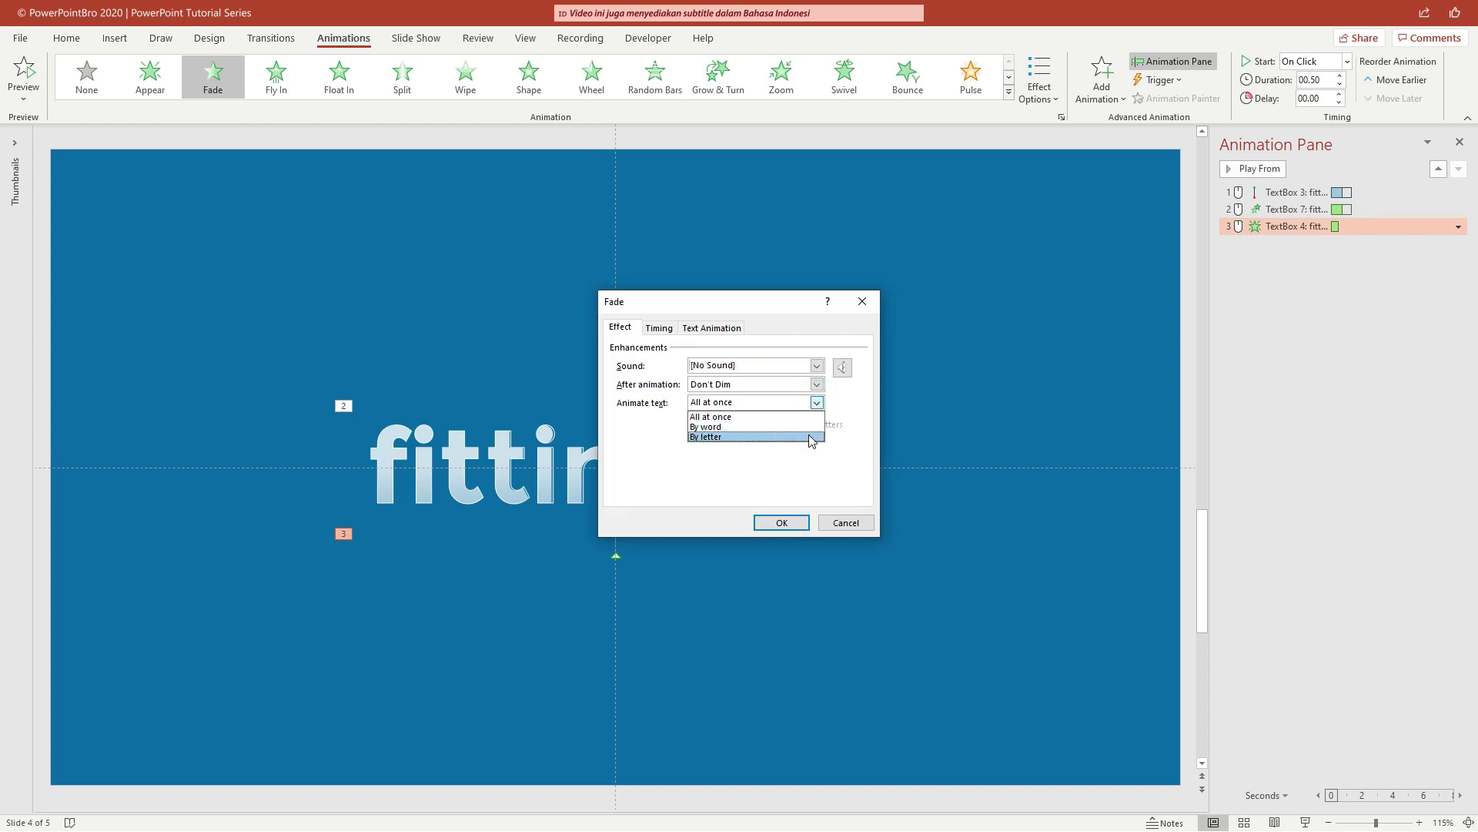
click(810, 436)
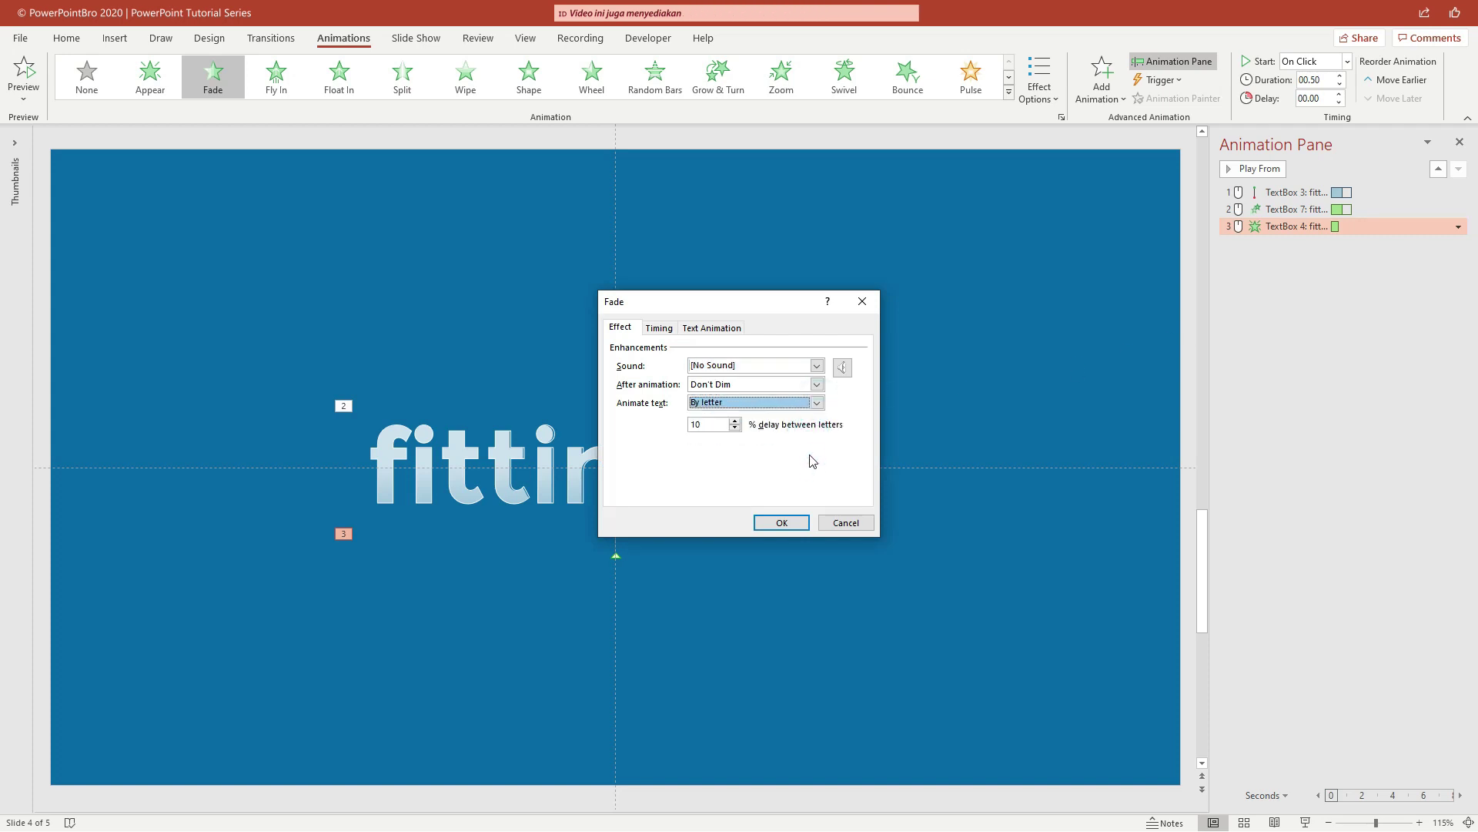
click(801, 526)
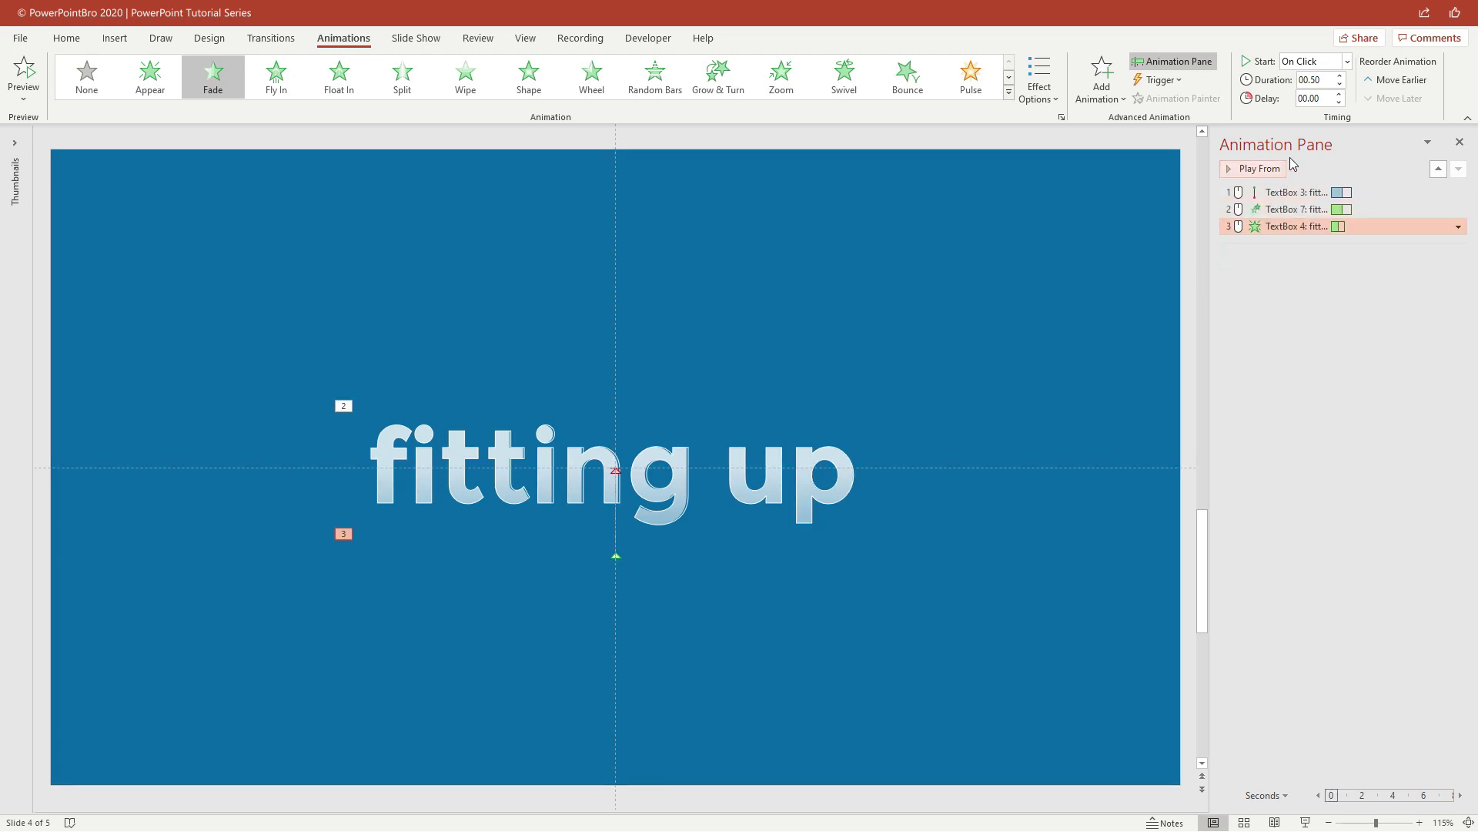
click(1340, 77)
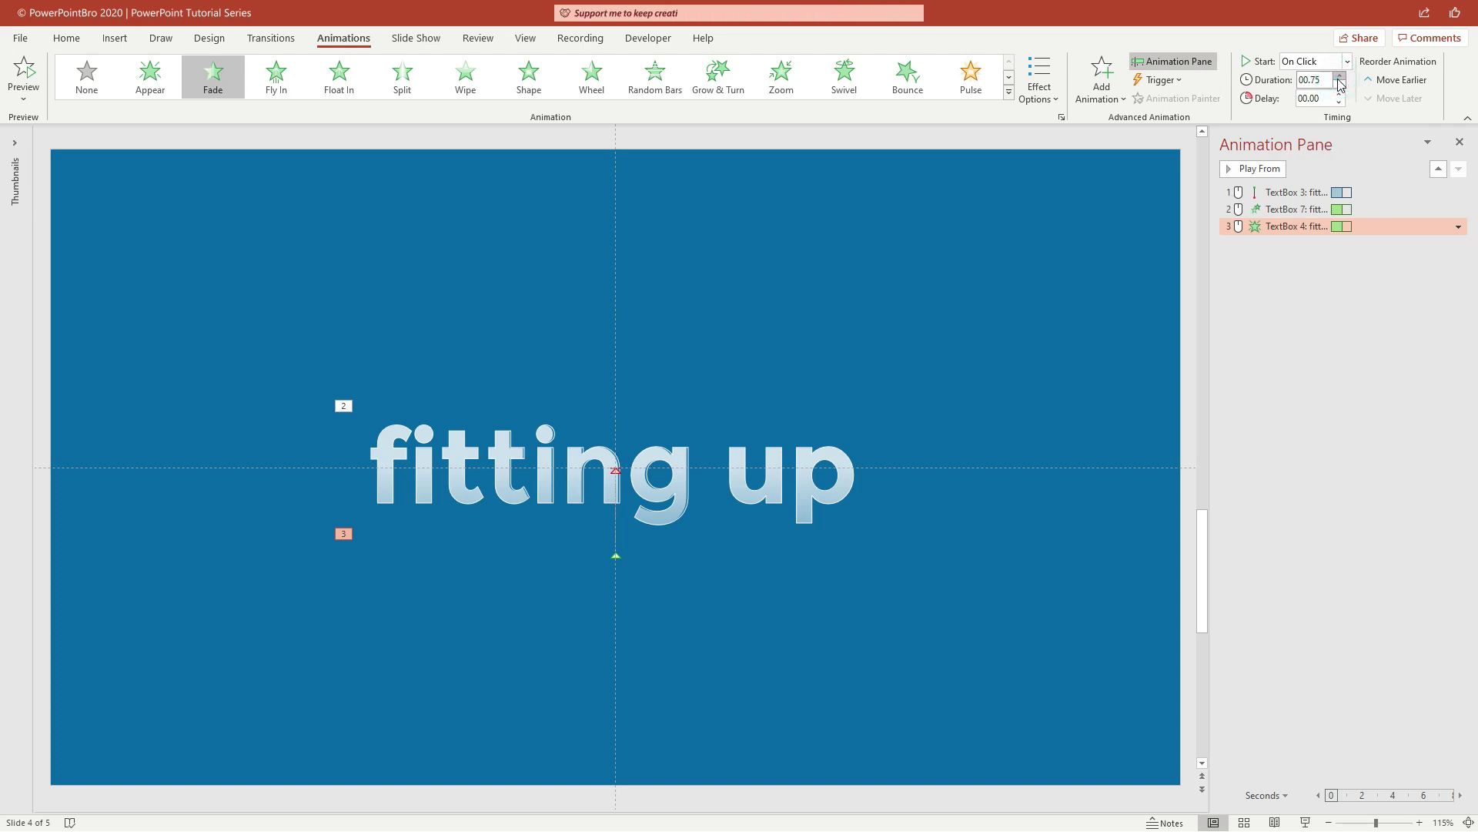
Set all three title animations to start With Previous.
click(1293, 192)
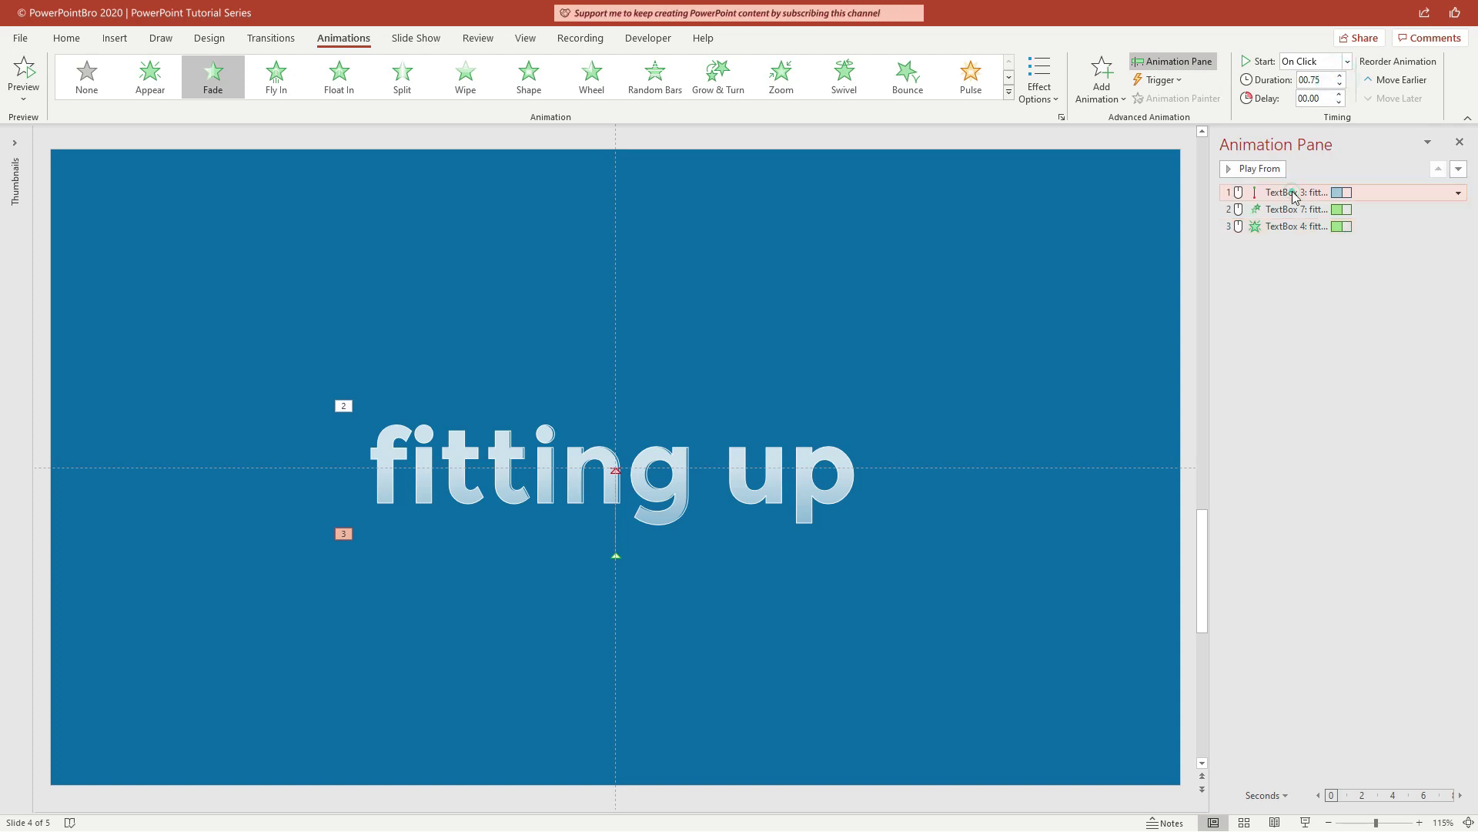
shift+click(1292, 225)
click(1347, 62)
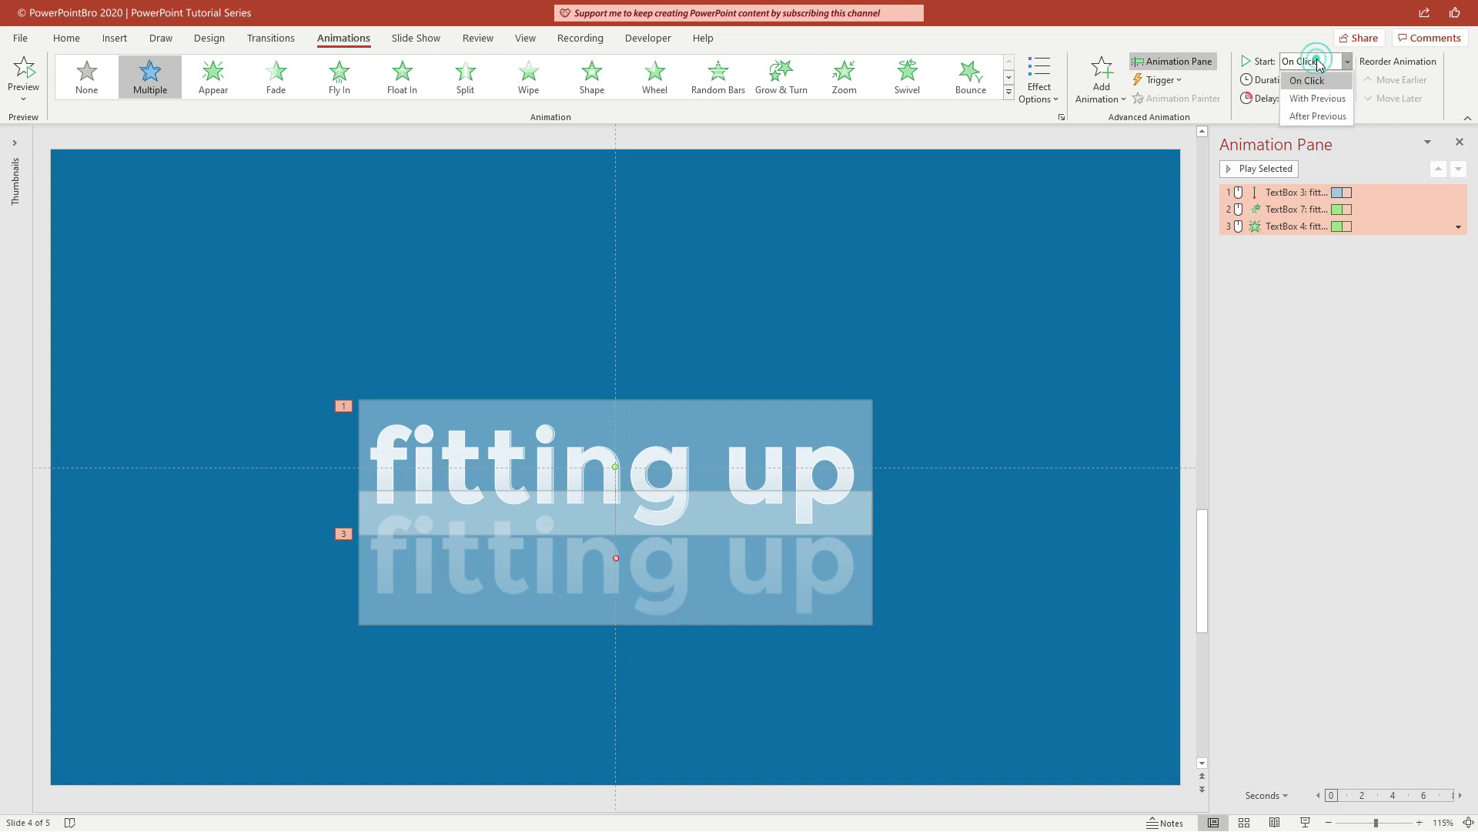
click(1321, 98)
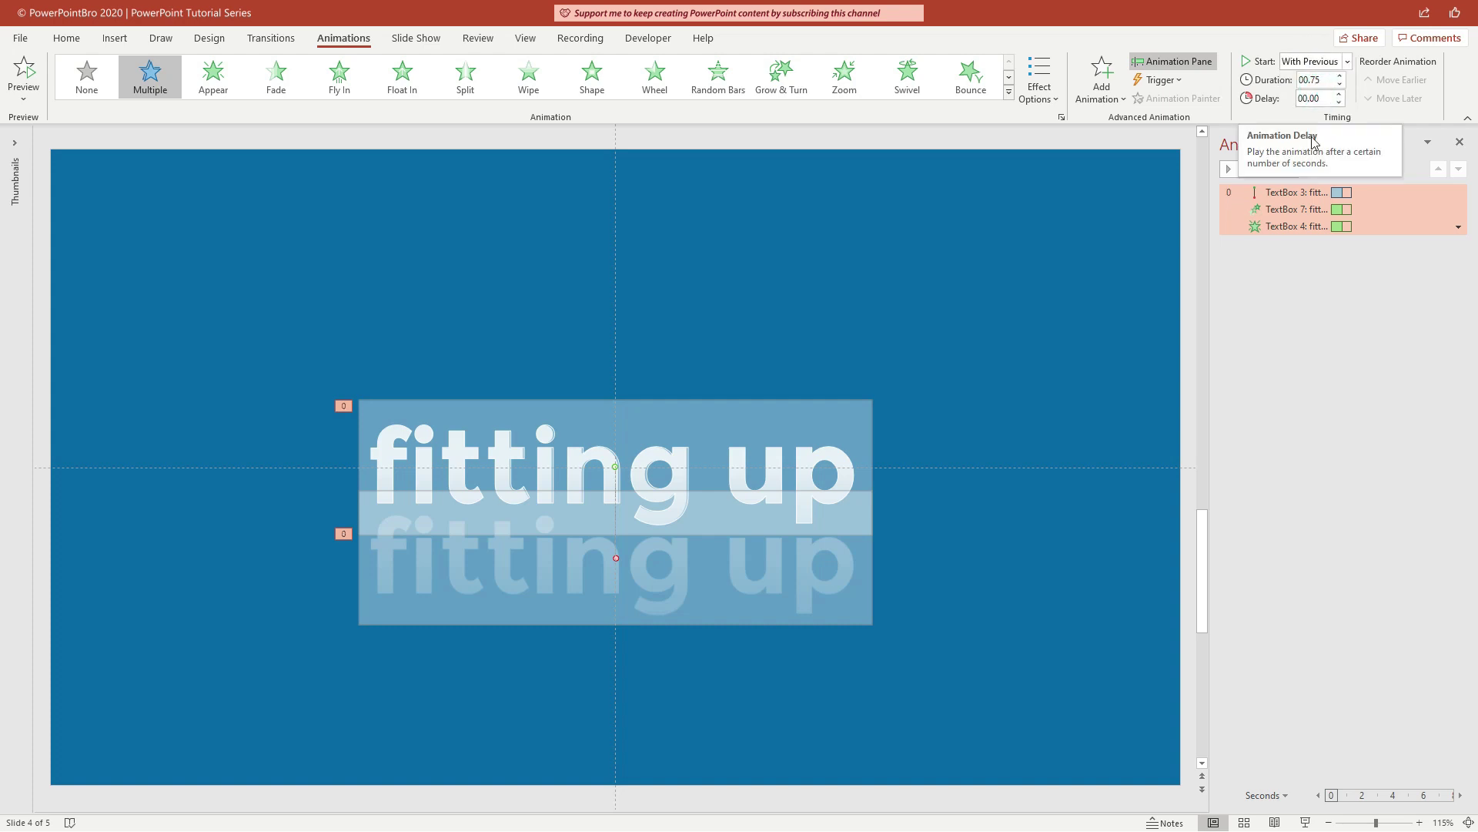
Move the motion path below Fly In and preview the animation from the start.
click(1307, 197)
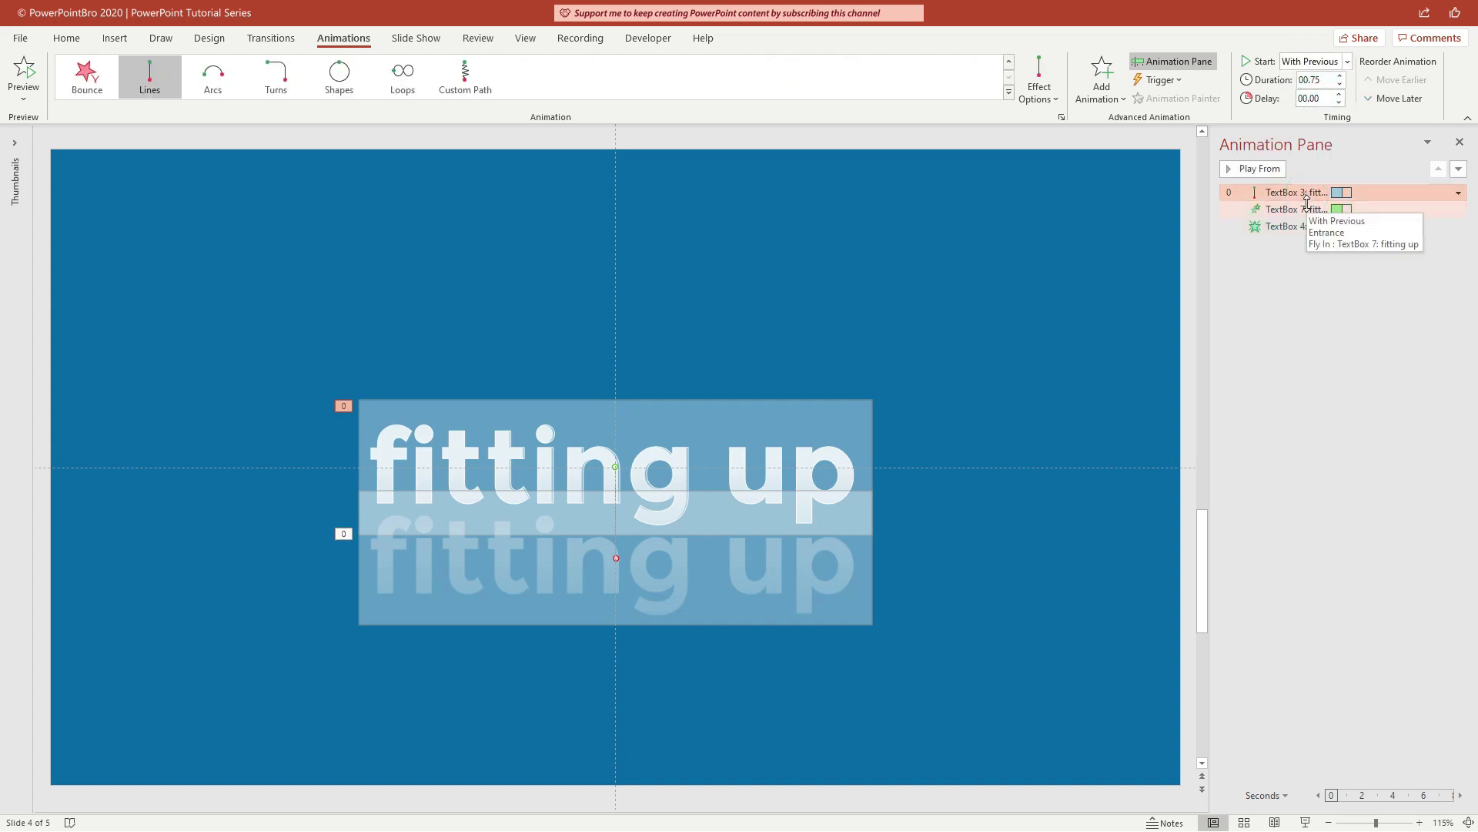
click(1307, 205)
drag(1307, 185, 1307, 209)
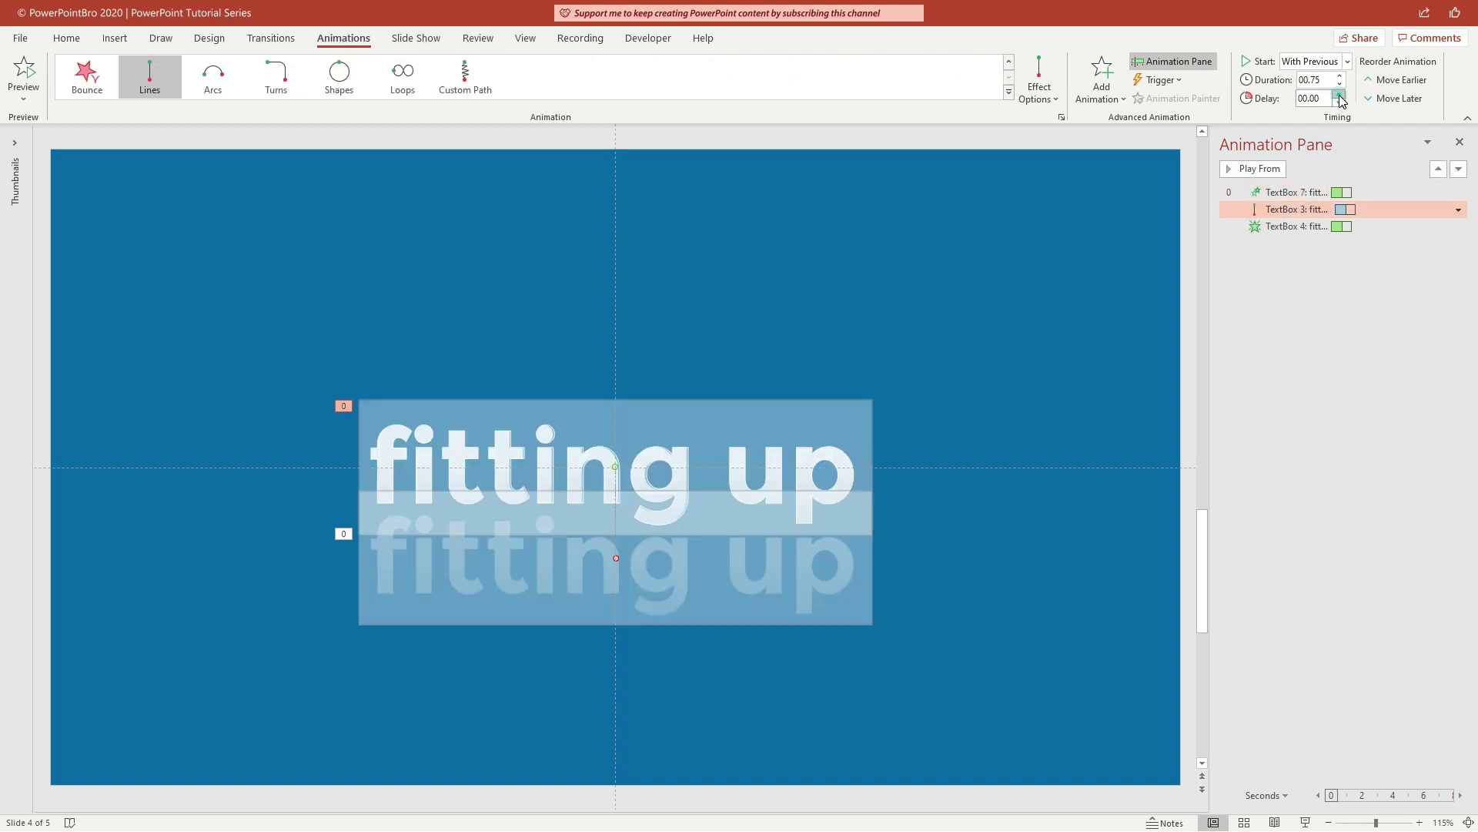
click(1309, 225)
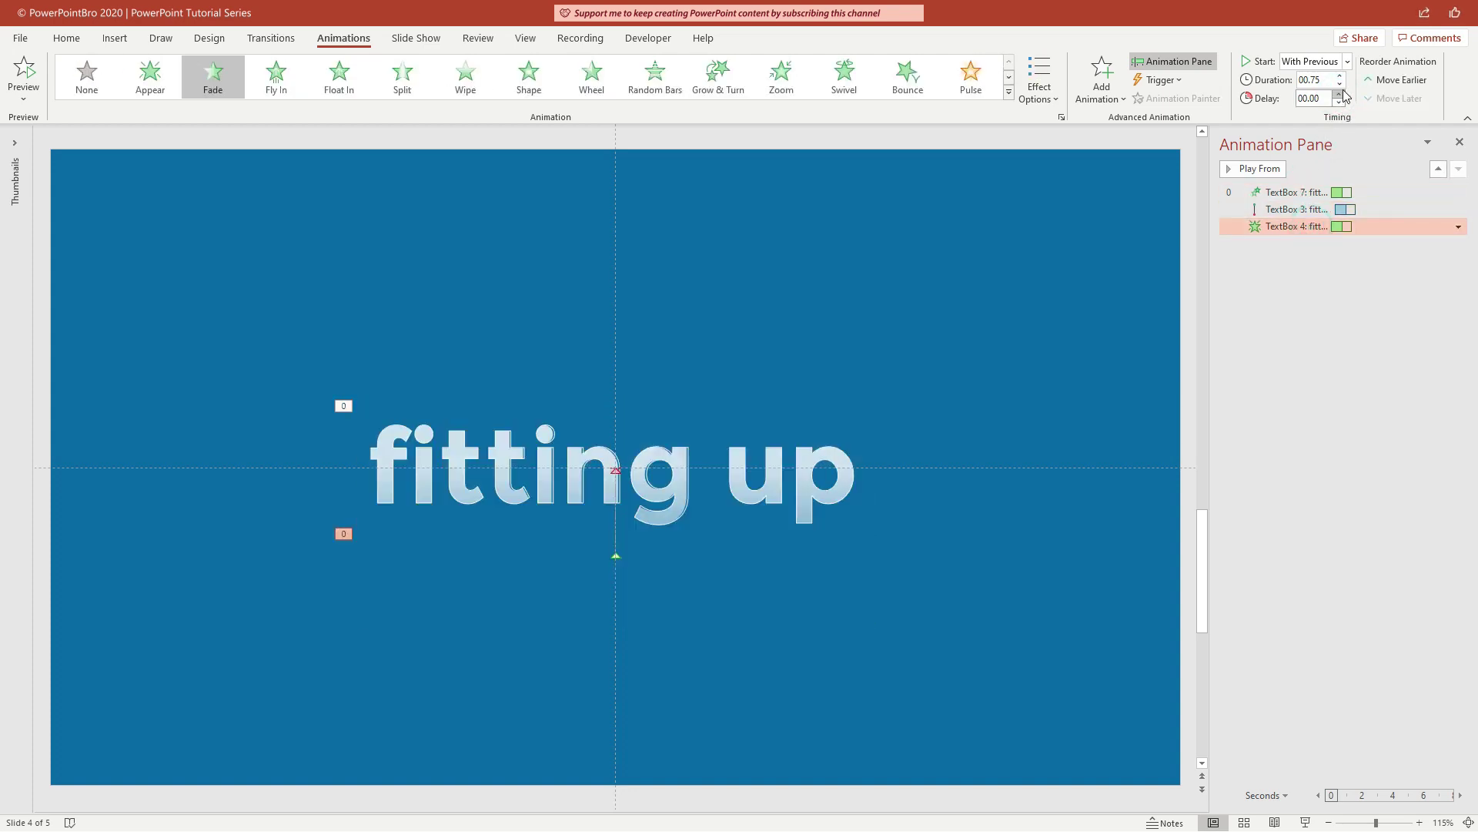
click(1295, 191)
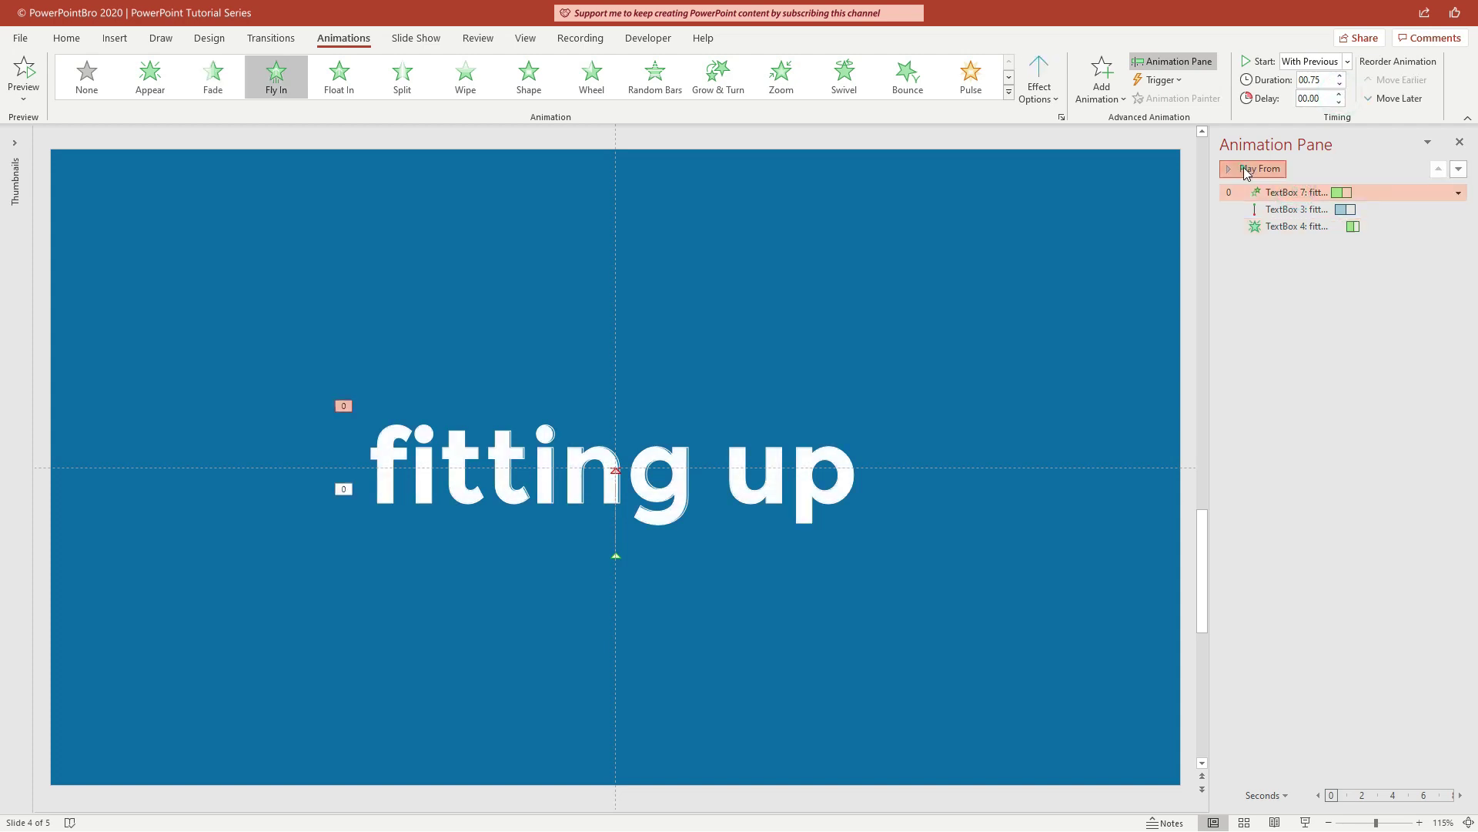
click(1245, 168)
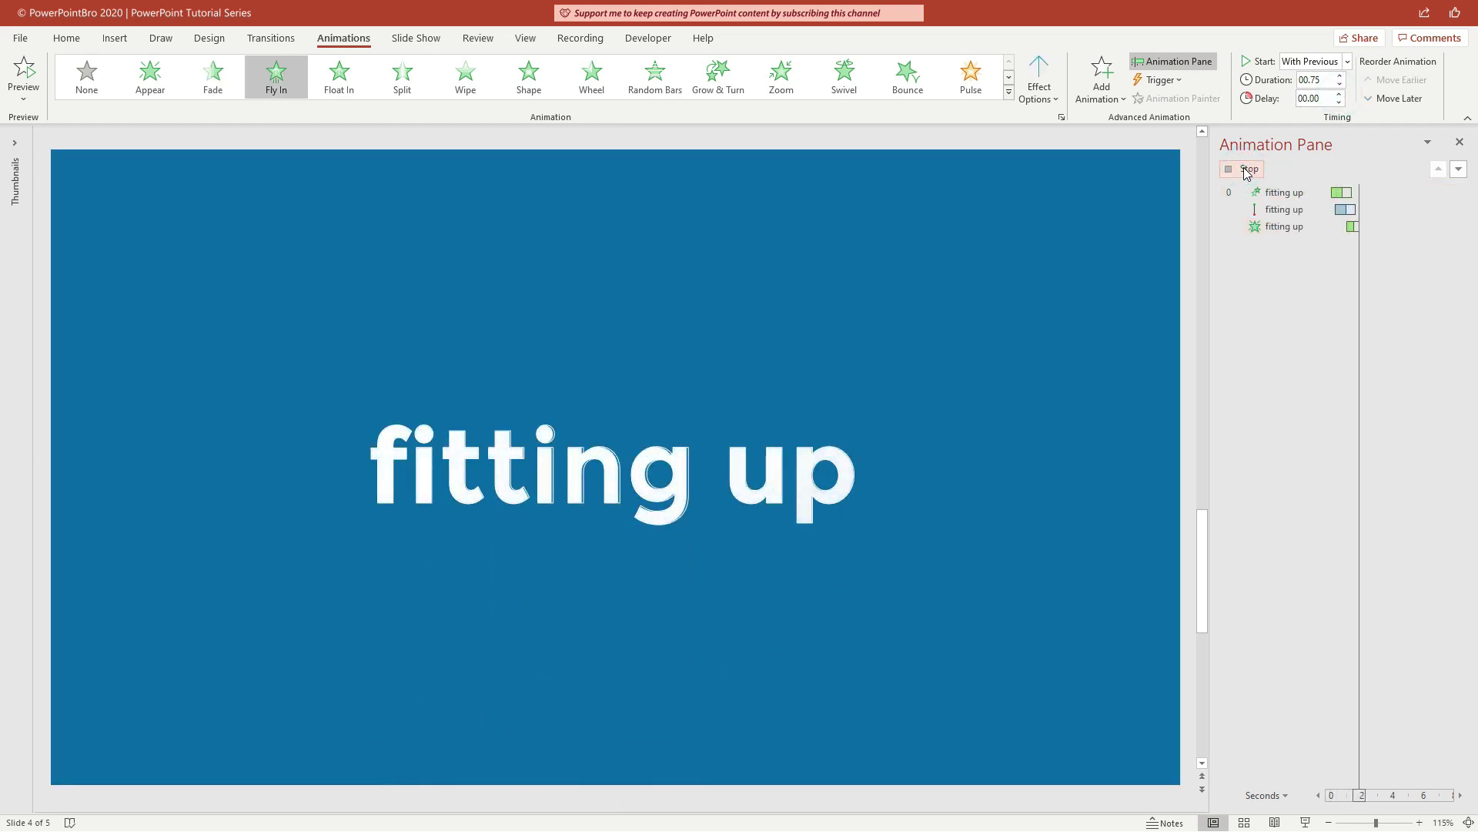